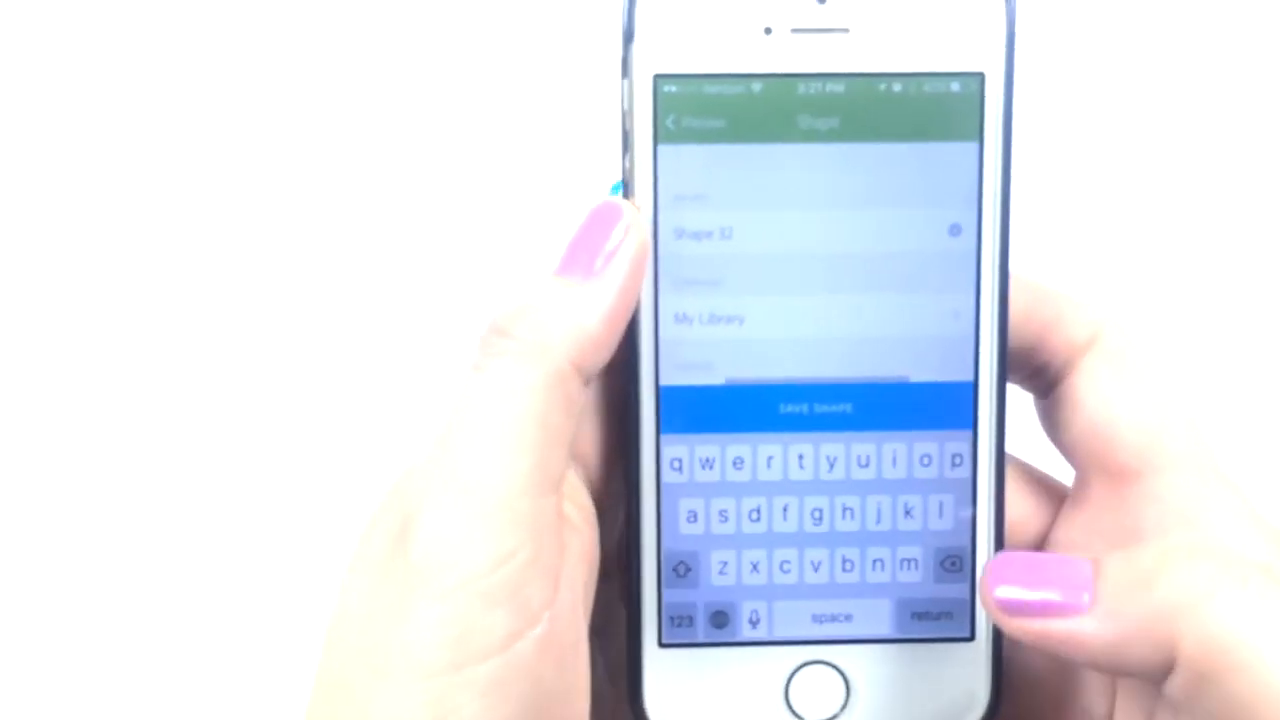
Rename the captured shape as Hello, save it to My Library, and put the phone to sleep.
key(BackSpace)
key(BackSpace)
key(BackSpace)
key(BackSpace)
key(BackSpace)
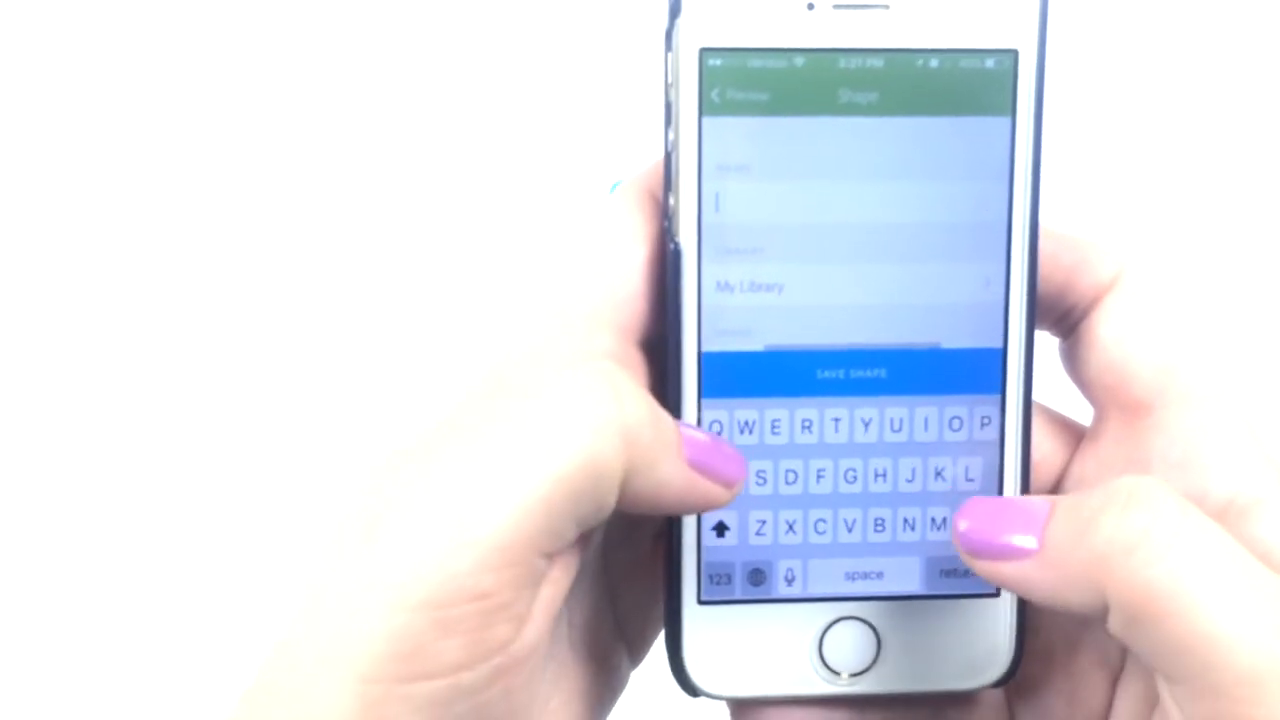
text(Hello)
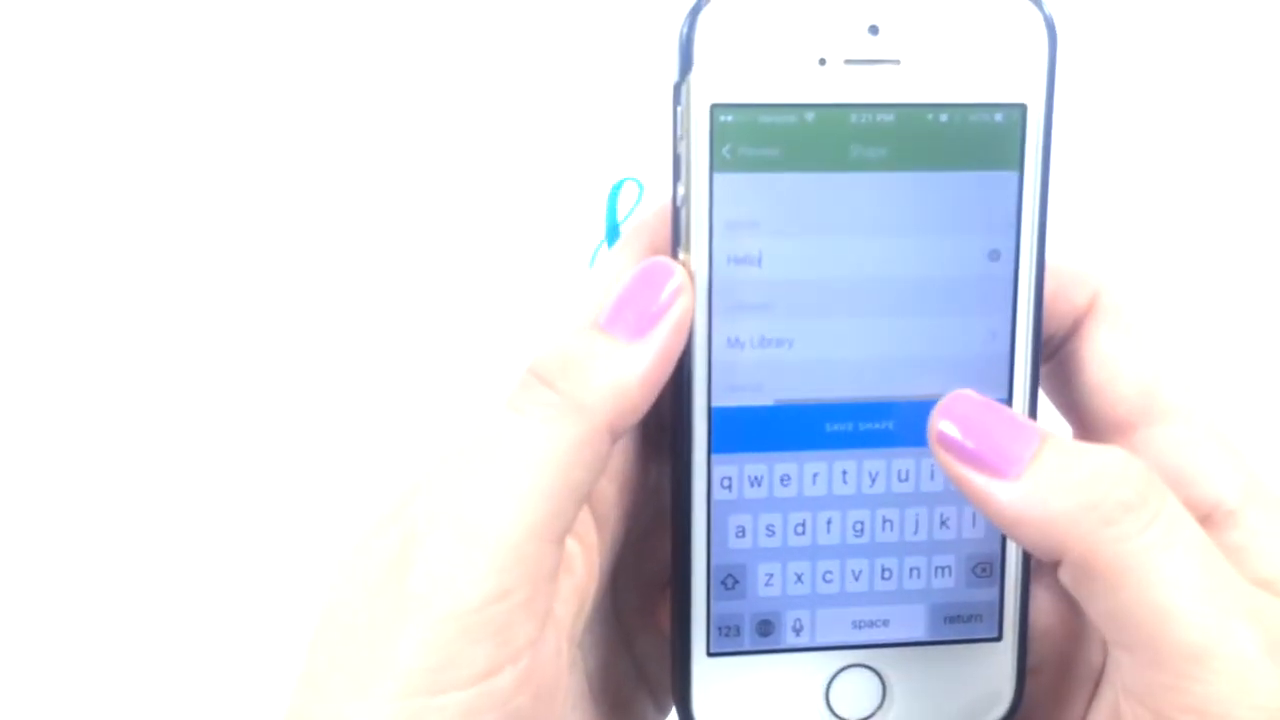
click(940, 426)
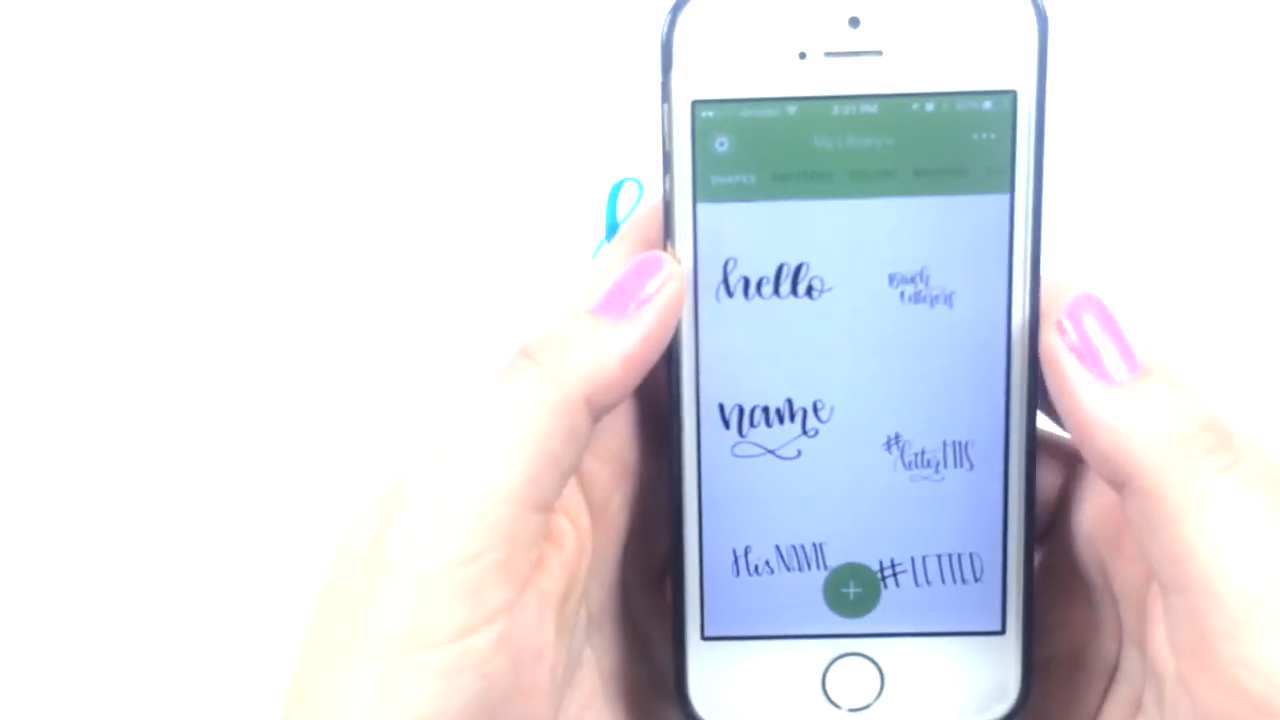
click(843, 645)
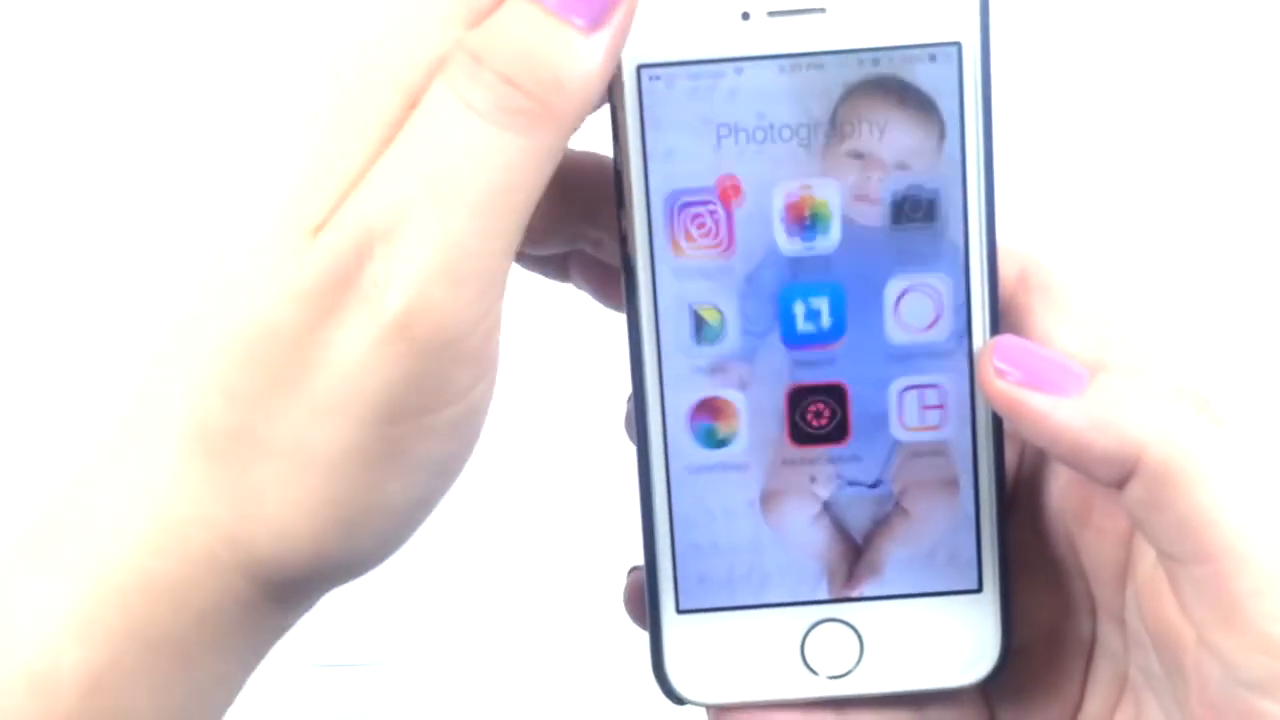
key(XF86PowerOff)
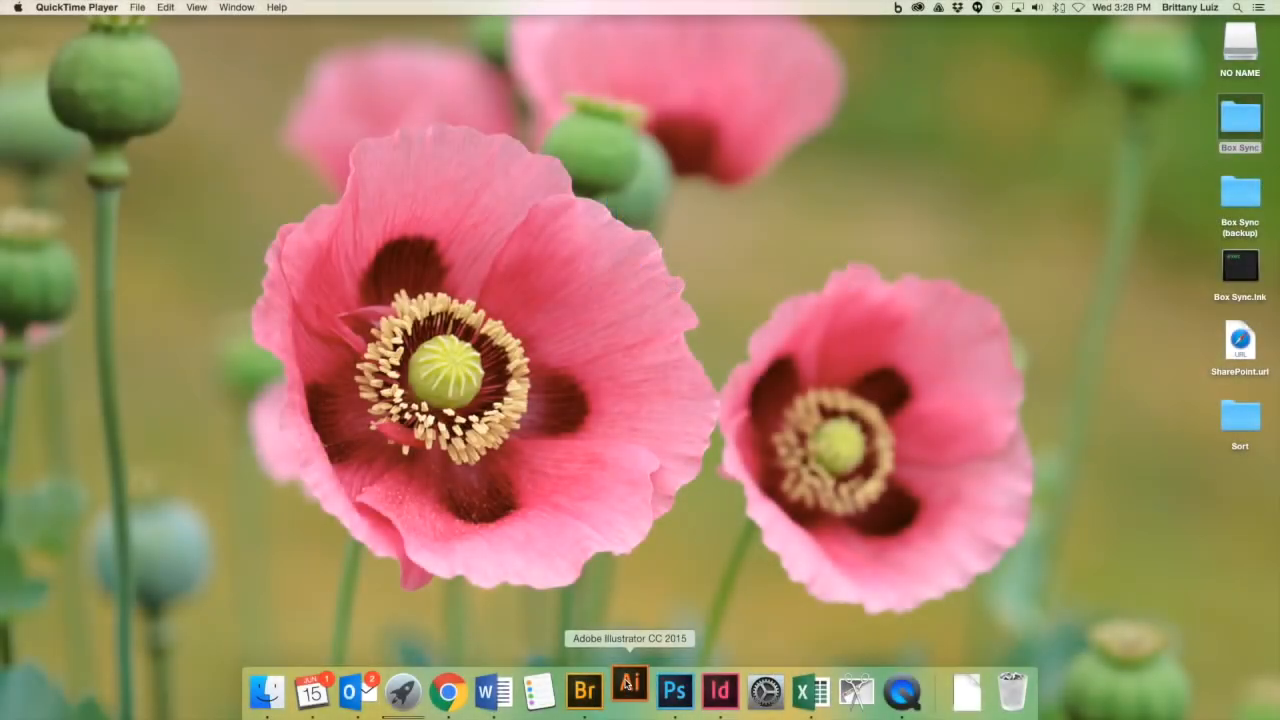
Open Adobe Illustrator, dismiss the welcome window, and create a new document with the Instagram profile at 750 x 750 px.
click(629, 688)
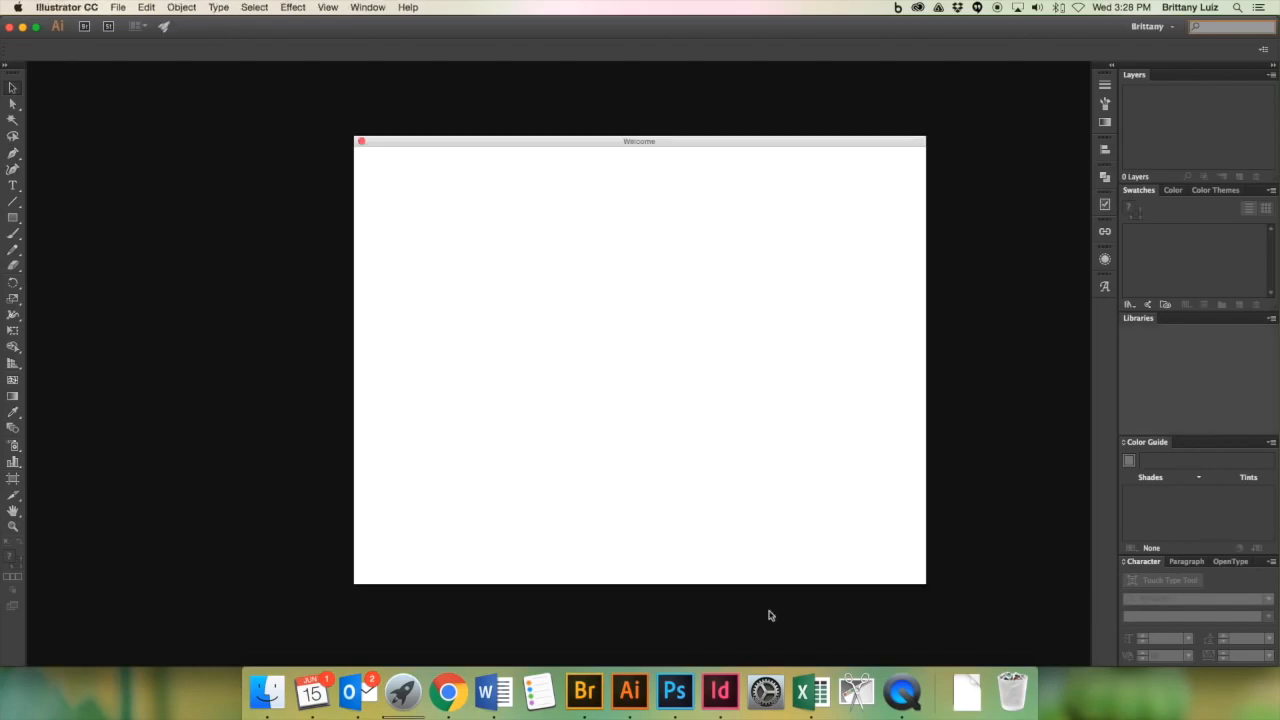
click(361, 142)
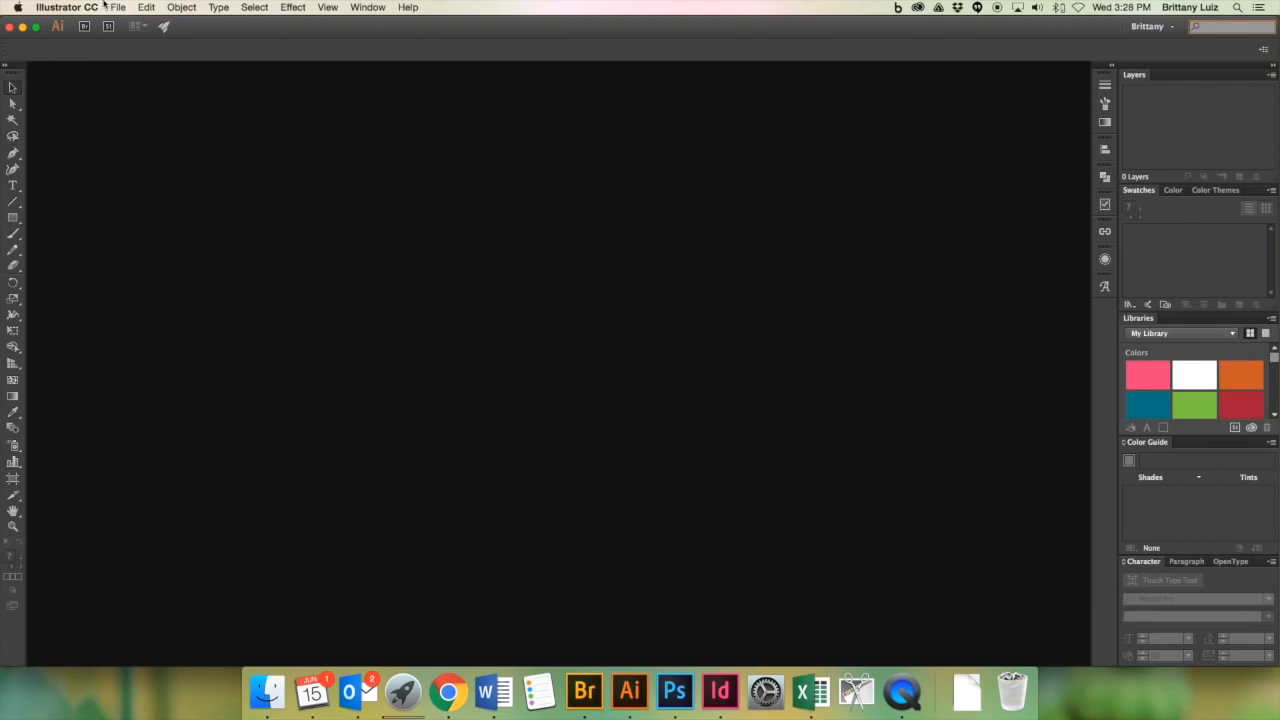
click(117, 7)
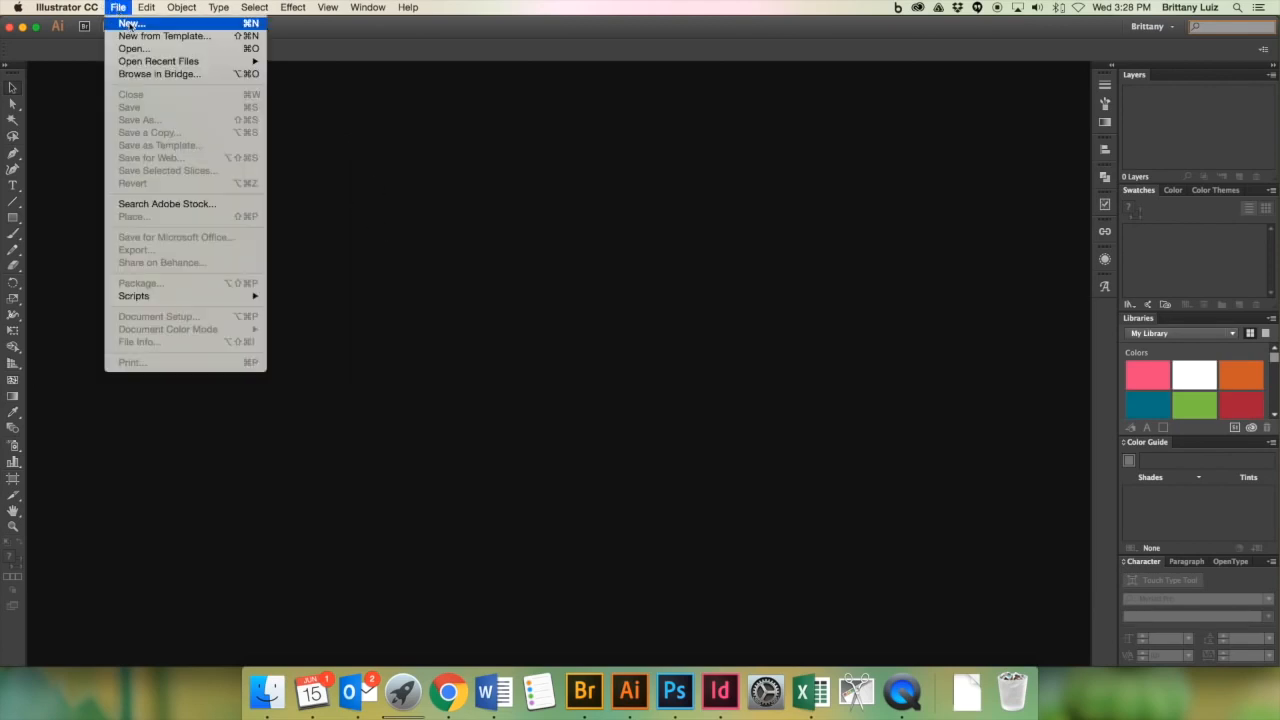
click(131, 24)
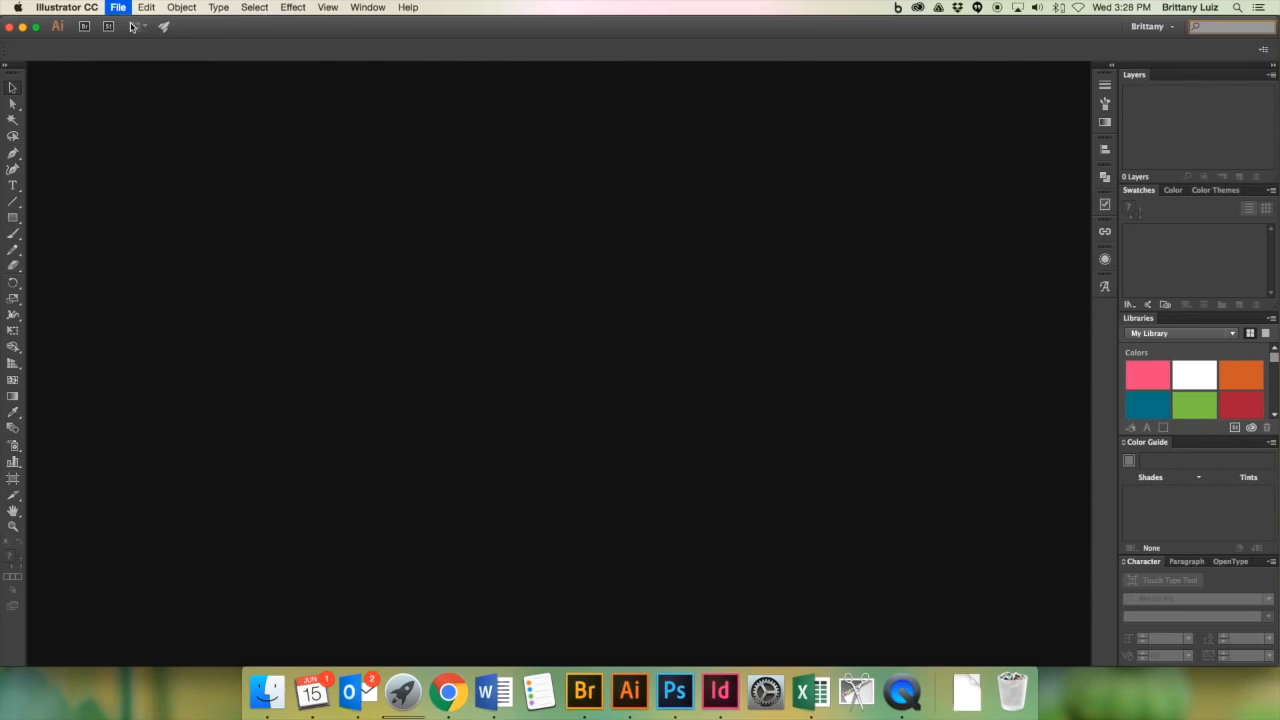
click(382, 262)
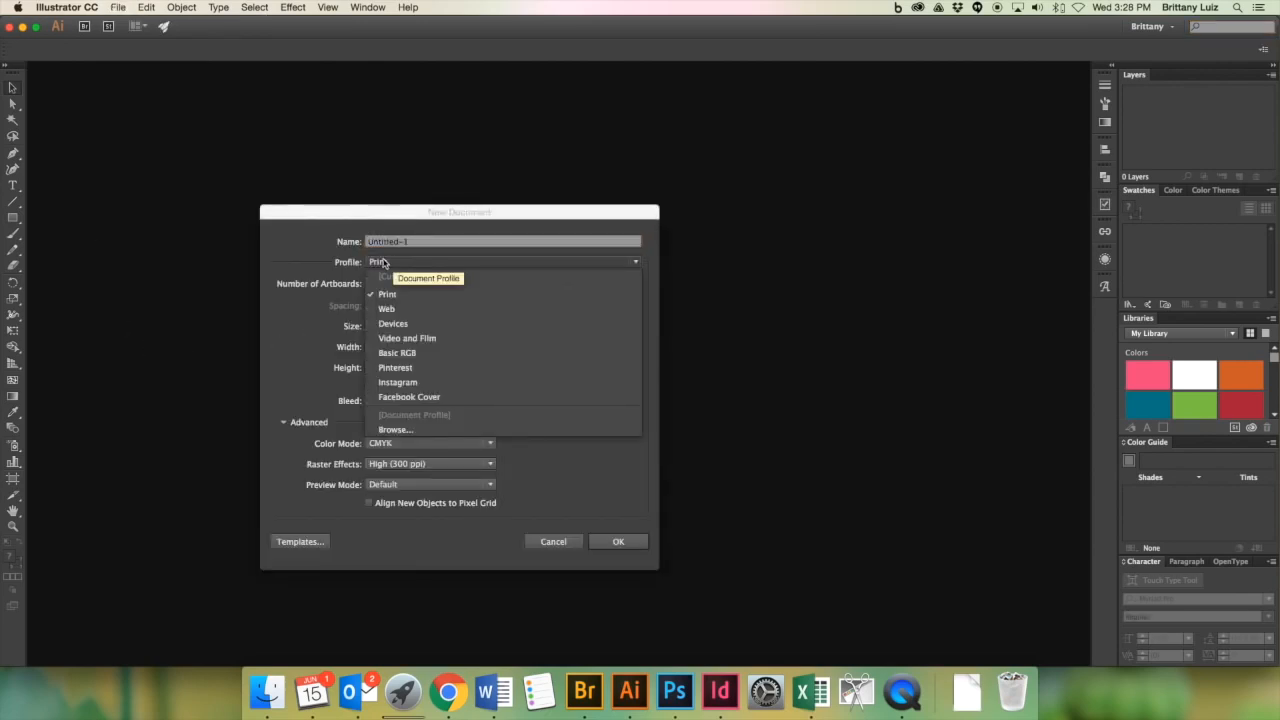
click(386, 383)
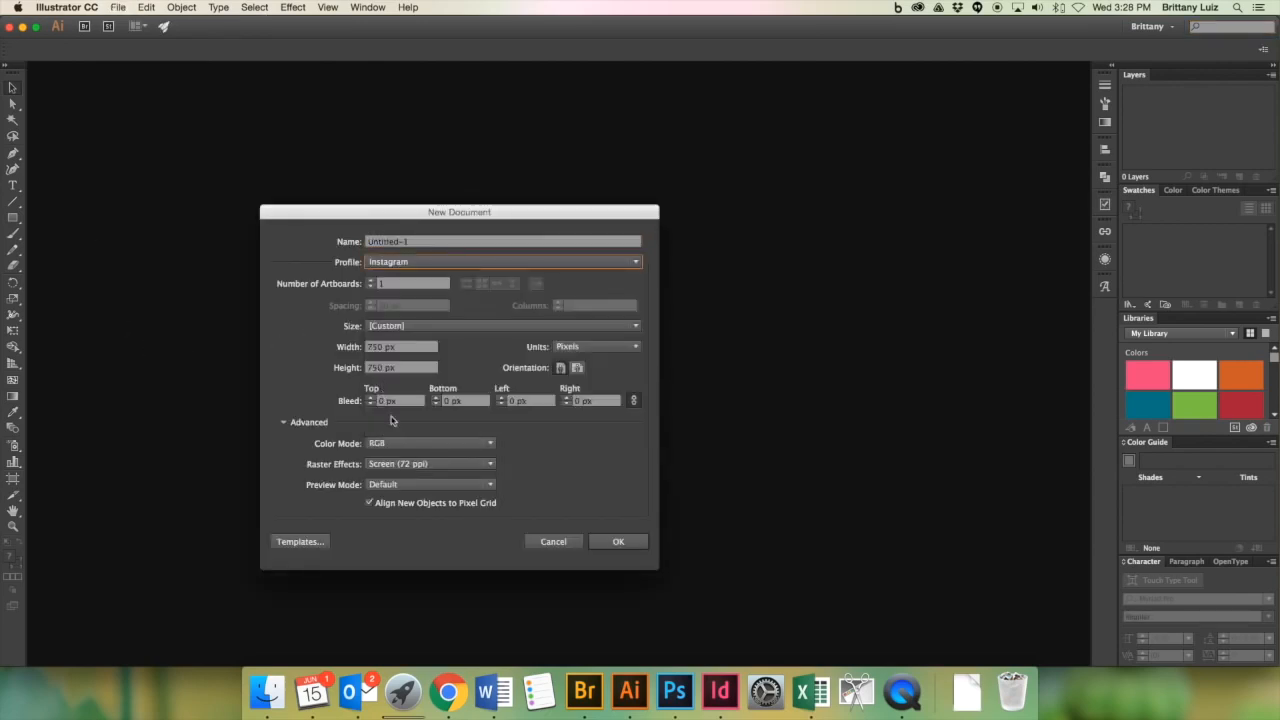
click(618, 542)
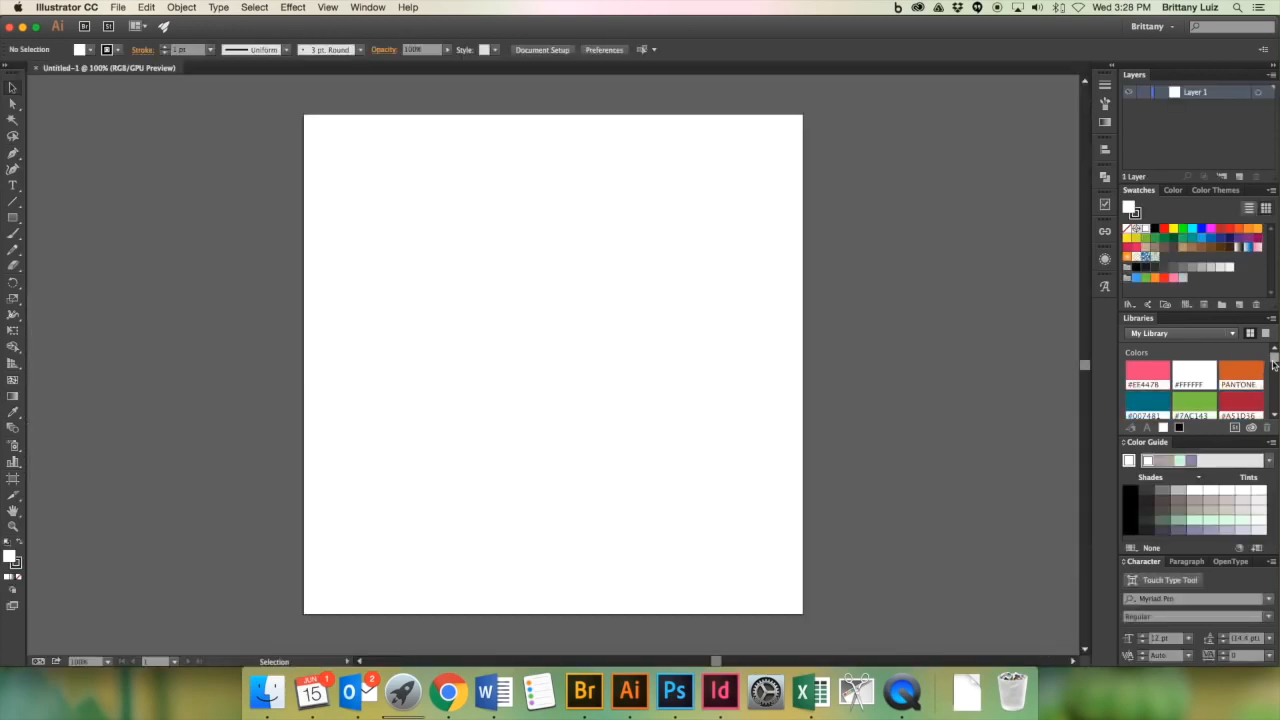
Place the Hello shape from My Library across the upper half of the artboard and deselect it.
click(1274, 416)
click(1274, 416)
click(1274, 416)
click(1274, 416)
click(1272, 416)
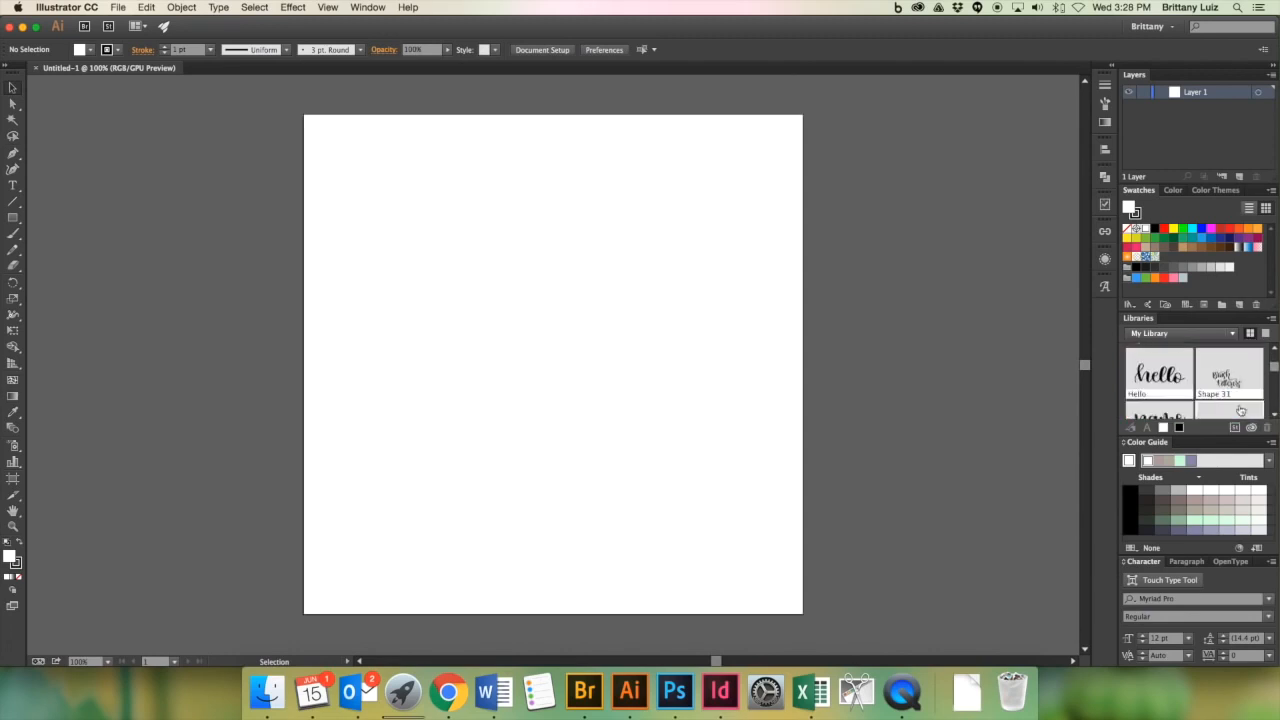
click(1176, 376)
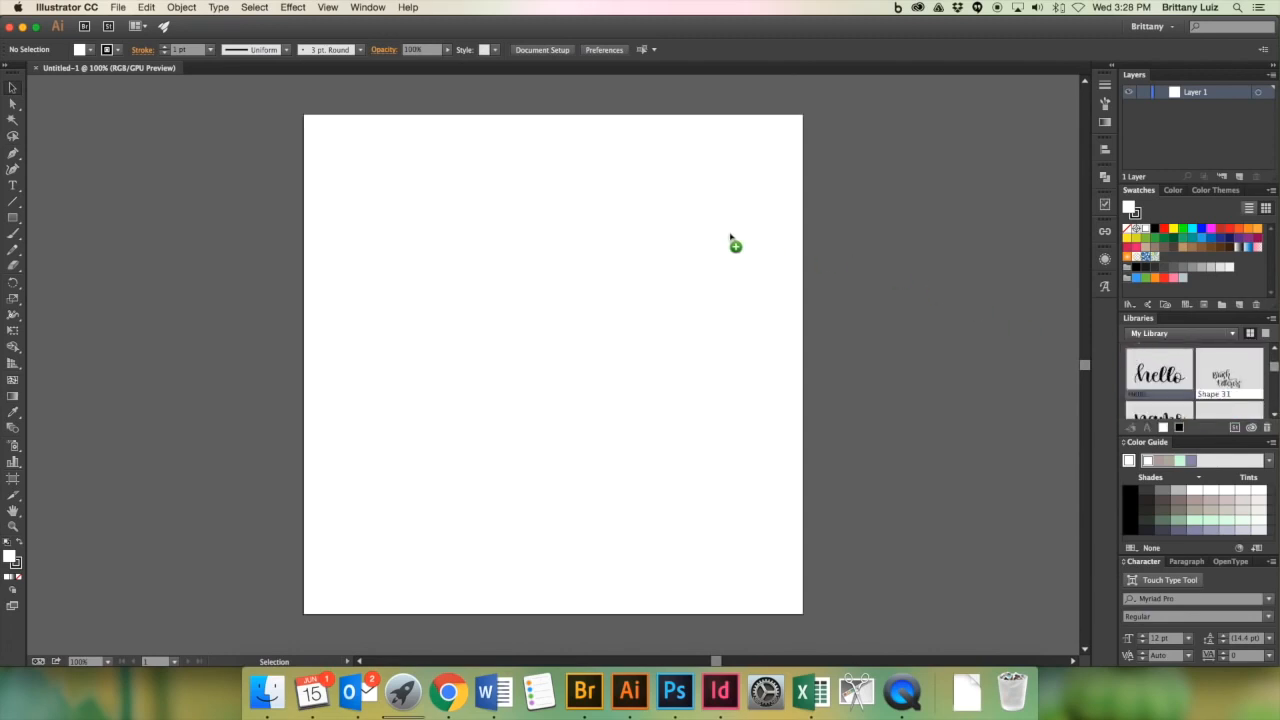
drag(533, 287, 572, 285)
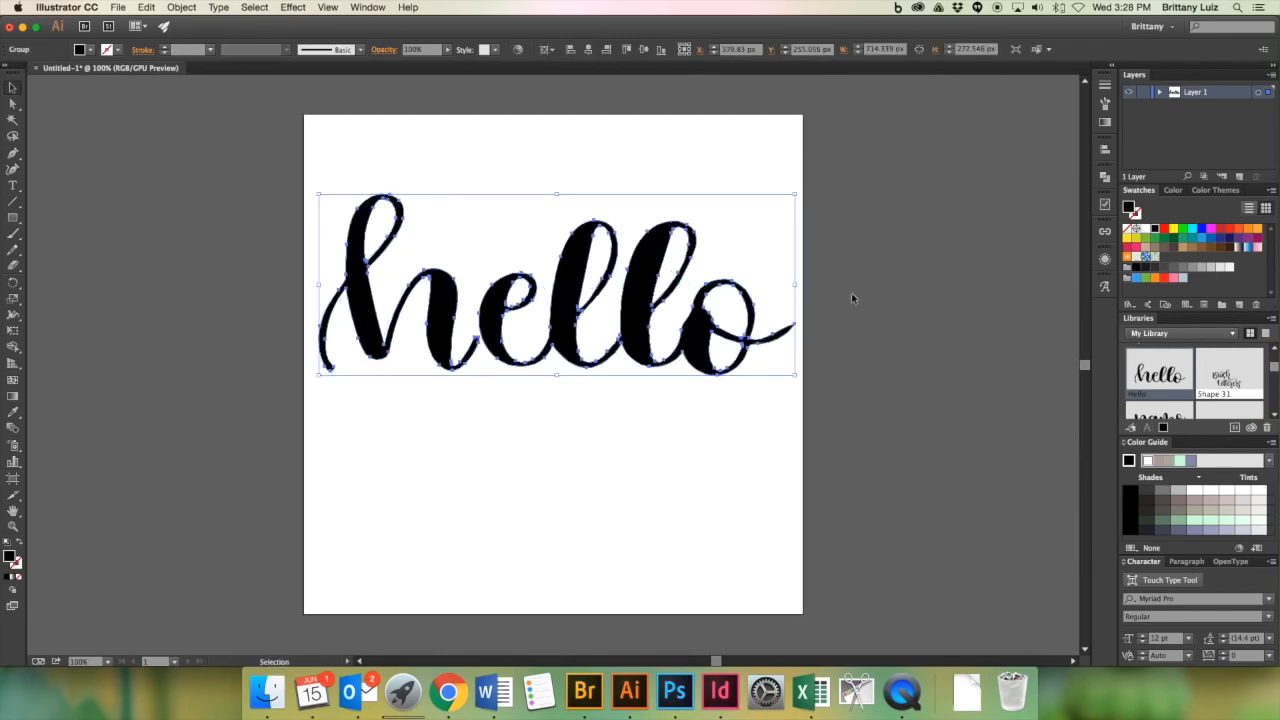
click(851, 292)
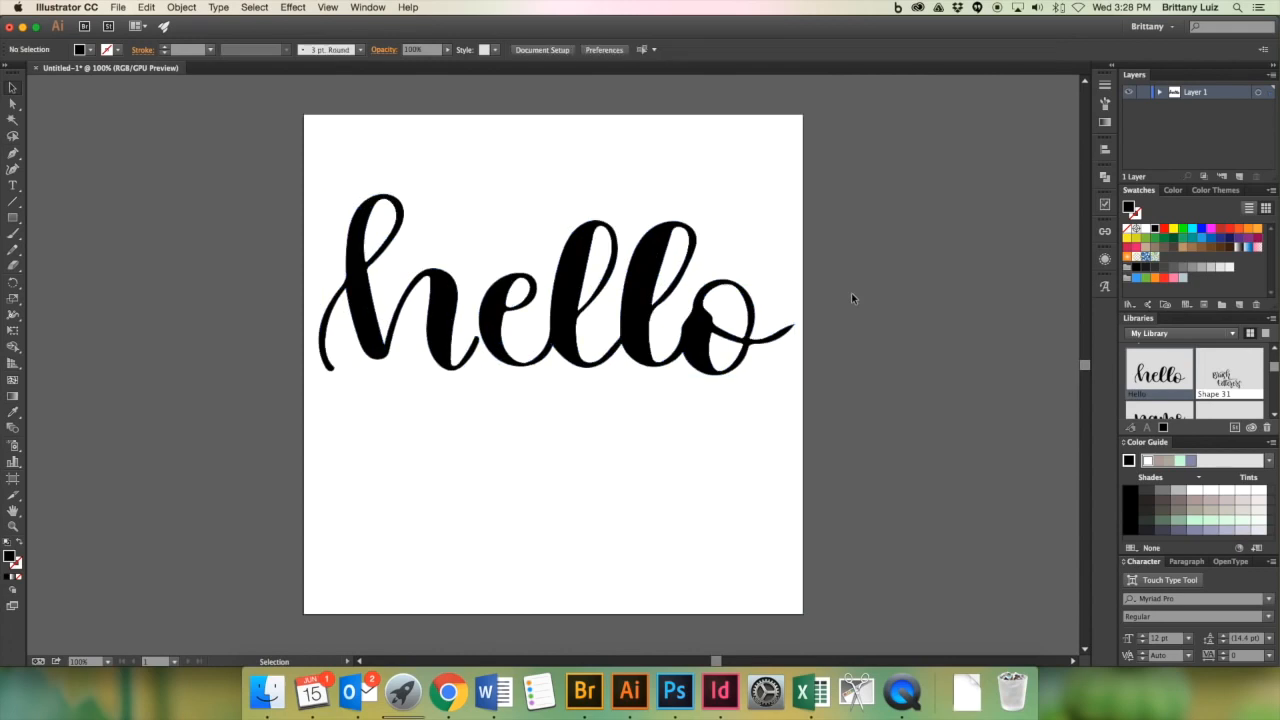
Ungroup the hello lettering and check that the "ello" part can be selected separately from the h.
click(567, 292)
right_click(567, 290)
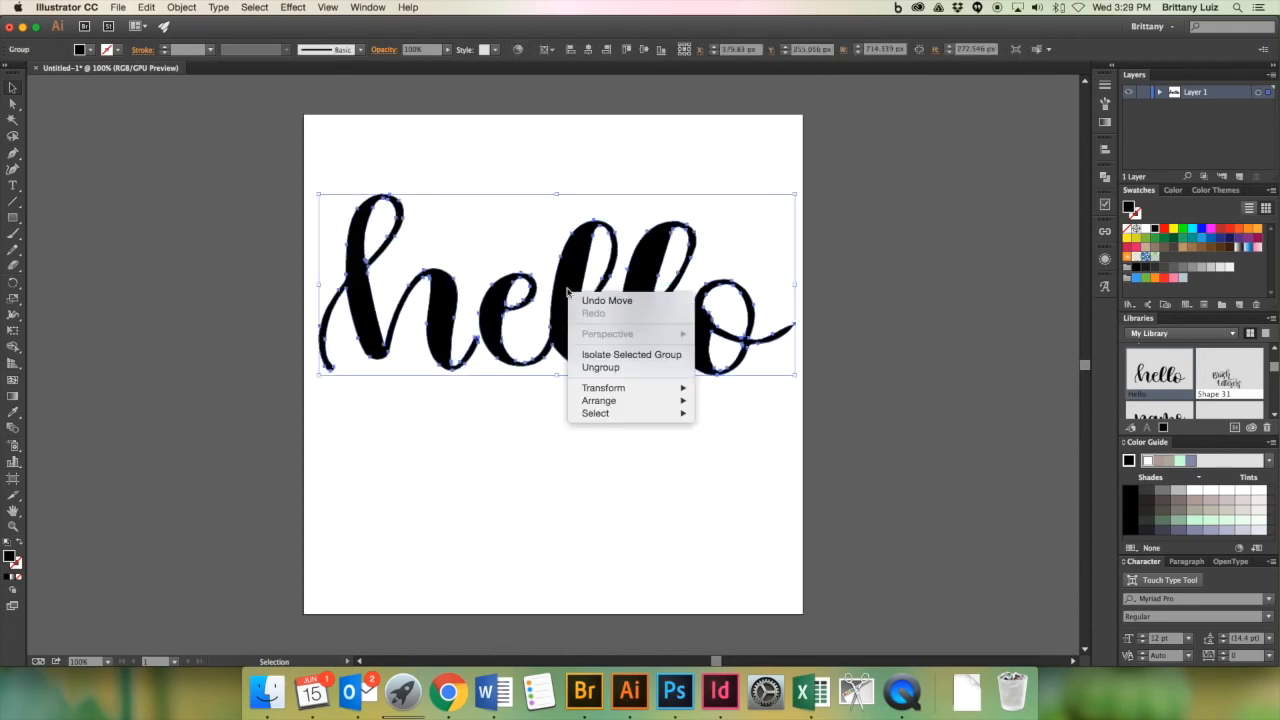
click(601, 368)
click(546, 423)
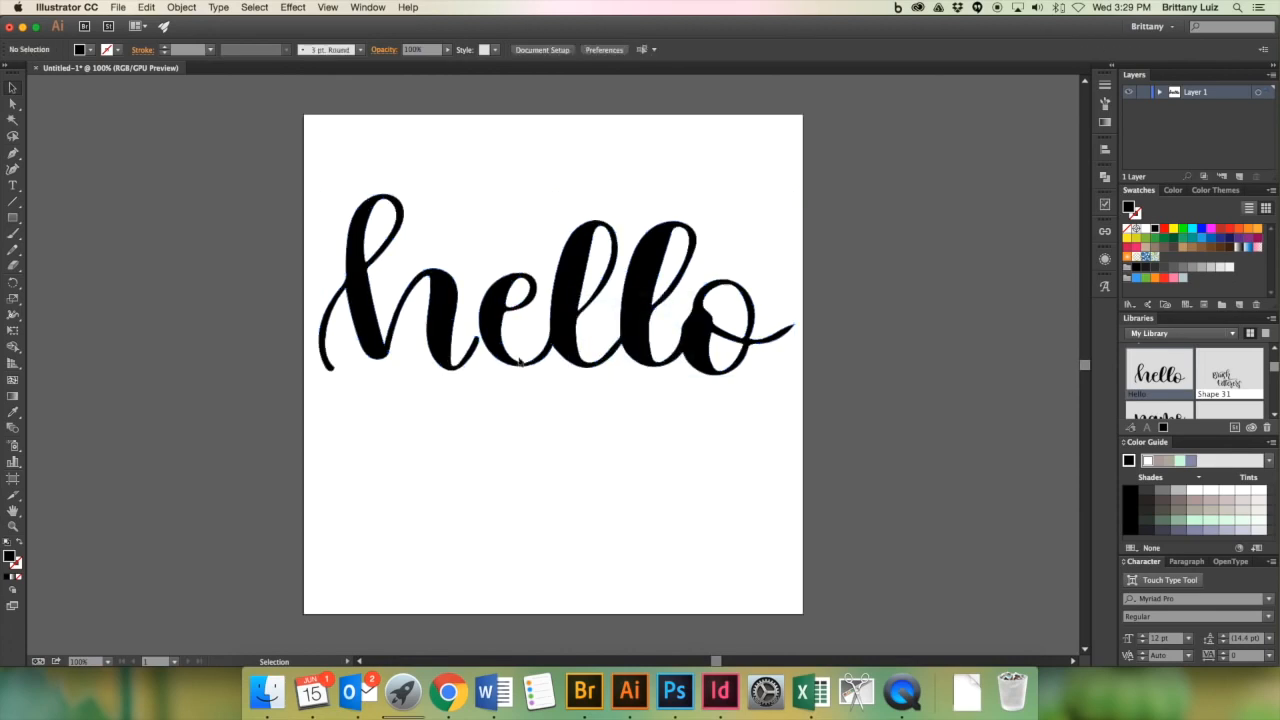
click(496, 314)
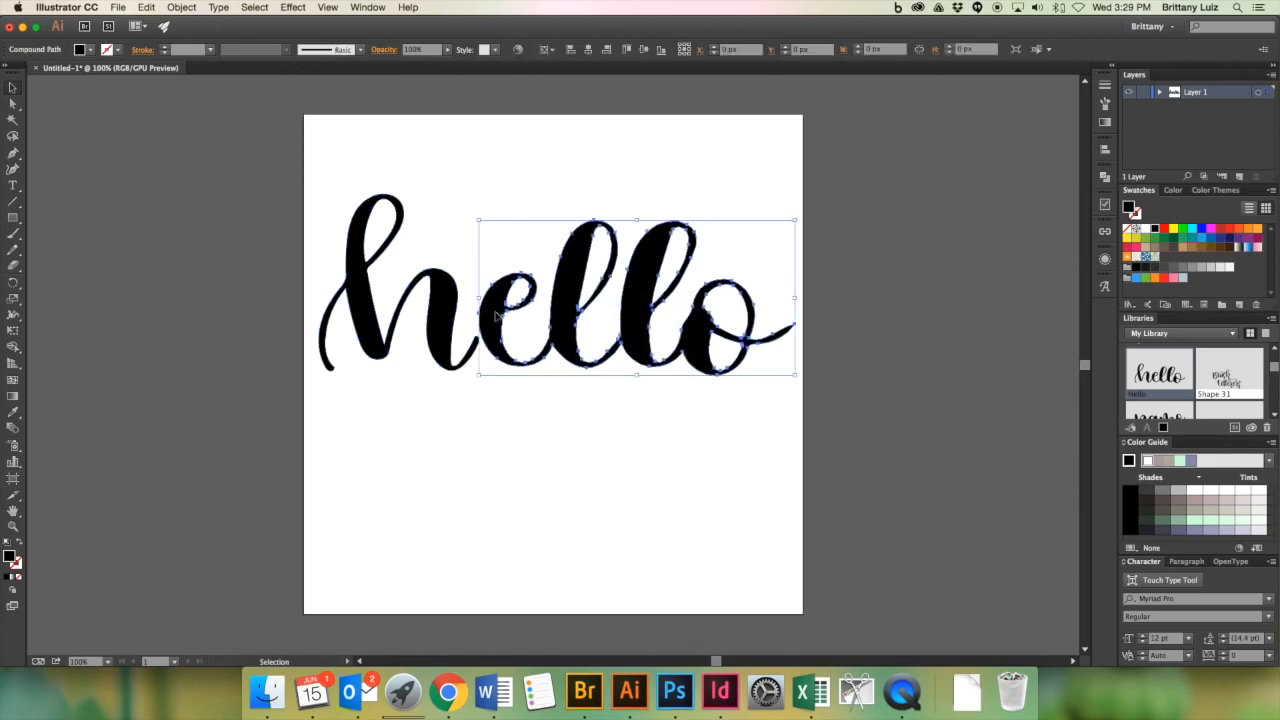
click(510, 418)
Show the rulers and examine the hello lettering's outlines from the h to the o at 400% zoom.
scroll(554, 333, left, 2)
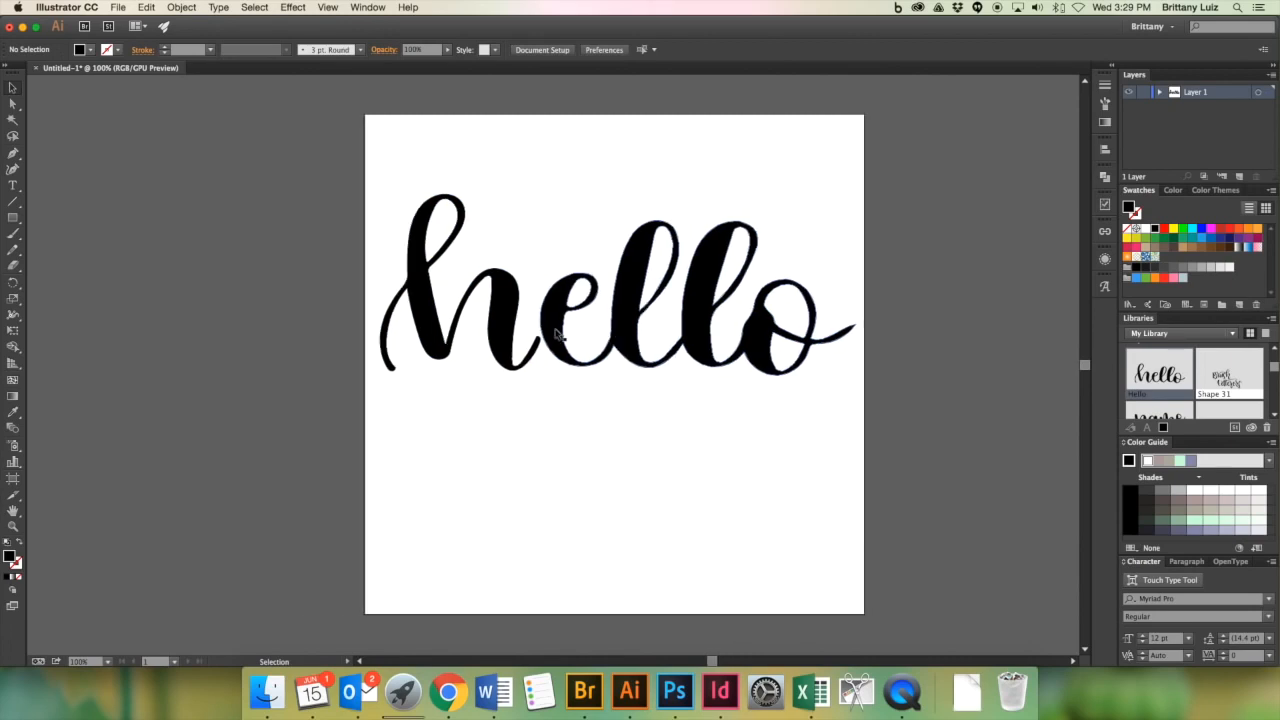
key(super+r)
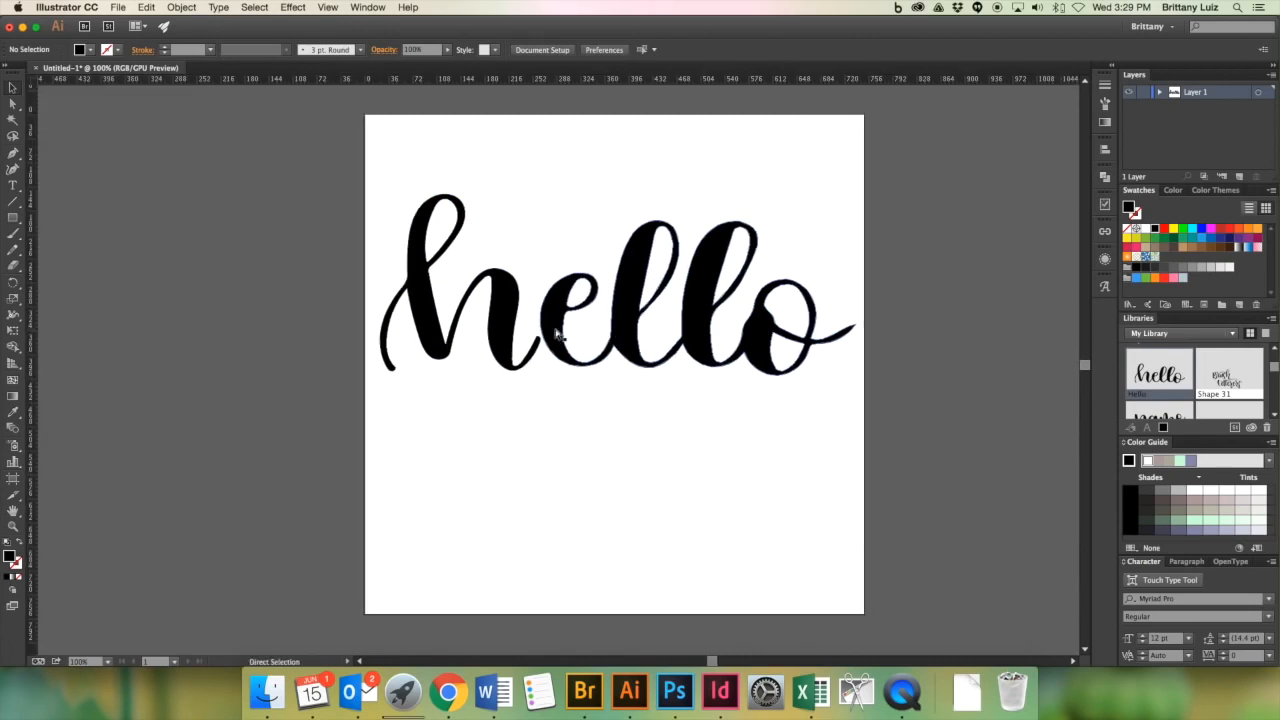
key(super+equal)
key(super+equal)
key(super+equal)
key(super+equal)
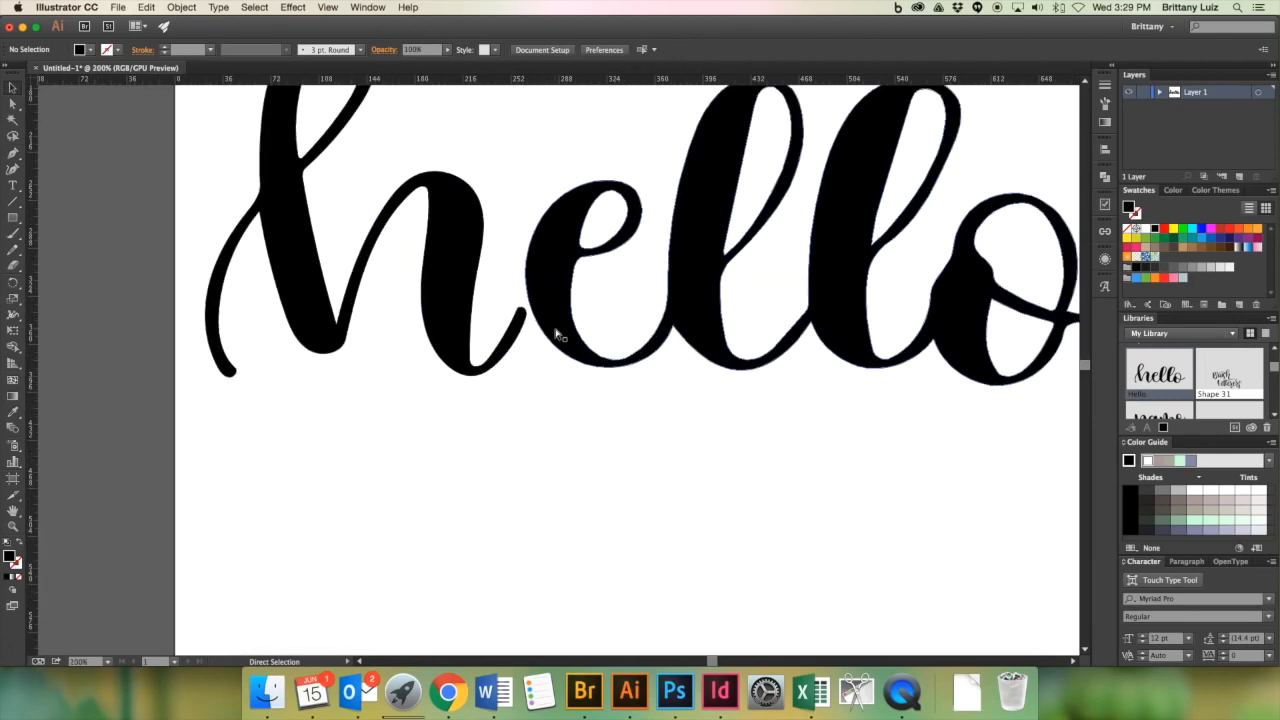
scroll(554, 330, up, 5)
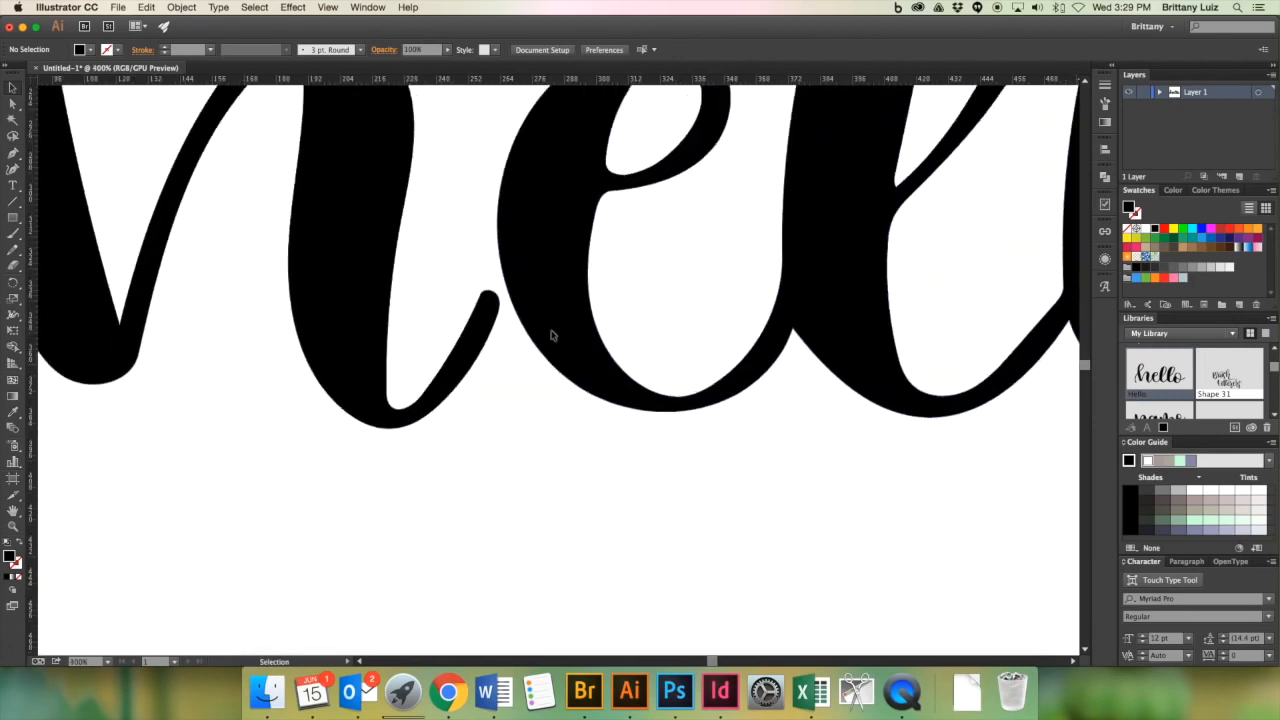
scroll(553, 336, left, 5)
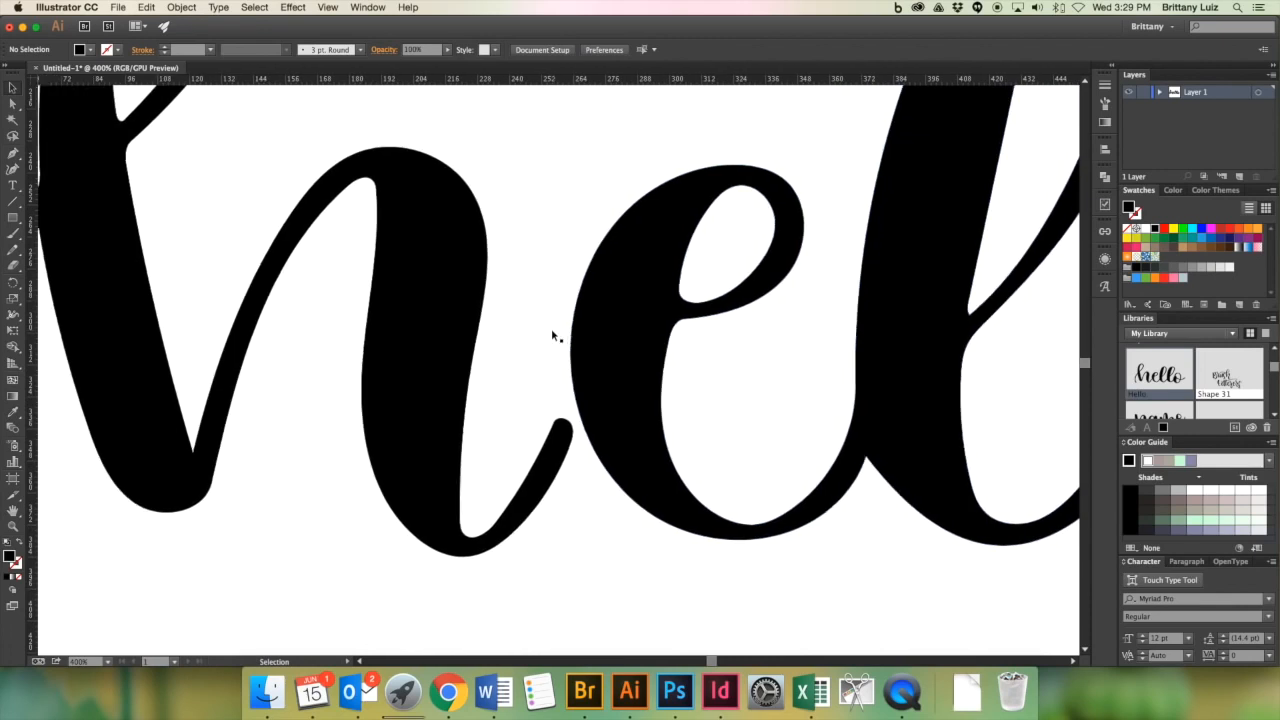
scroll(553, 338, up, 5)
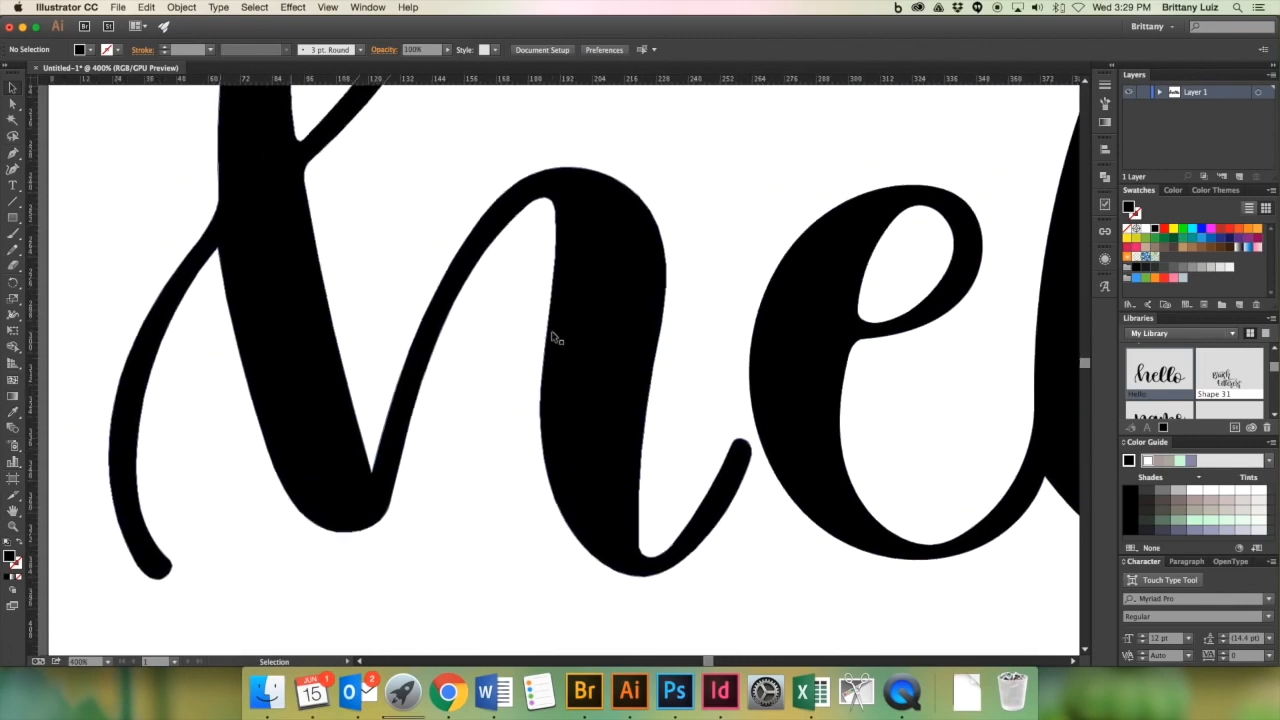
scroll(554, 335, up, 3)
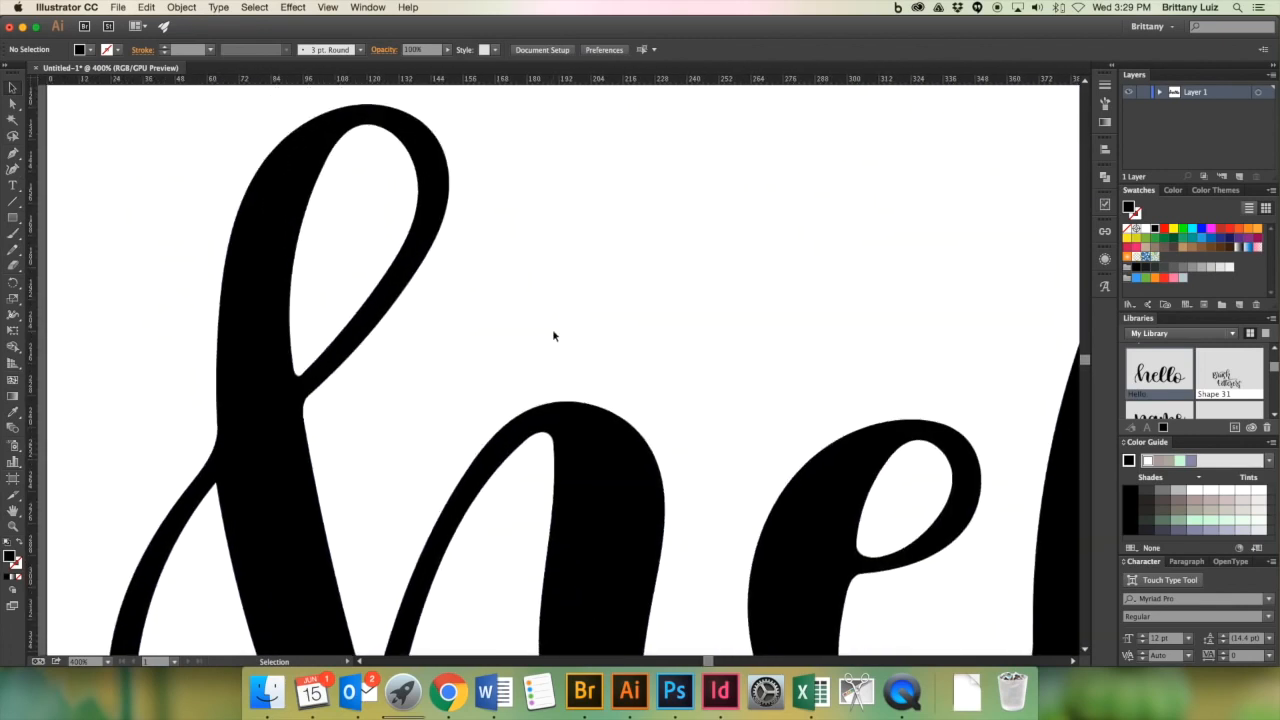
scroll(643, 305, down, 6)
scroll(643, 305, down, 4)
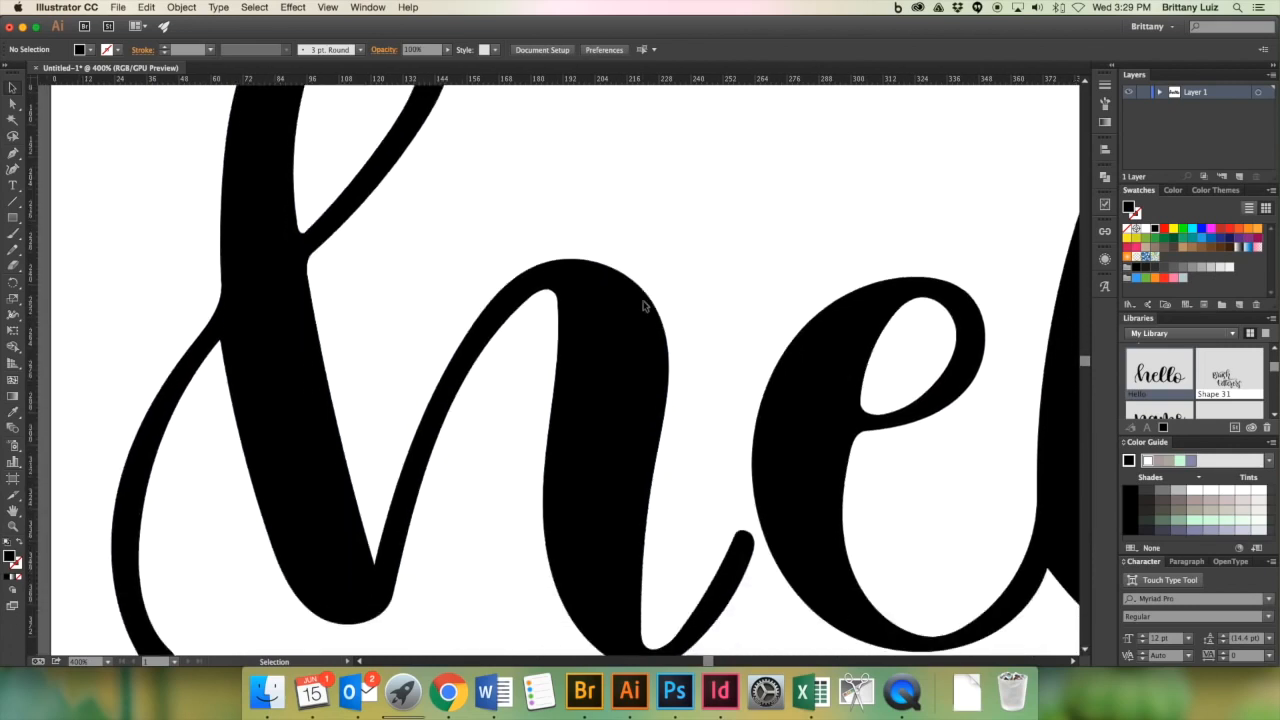
scroll(643, 305, right, 2)
scroll(643, 305, right, 4)
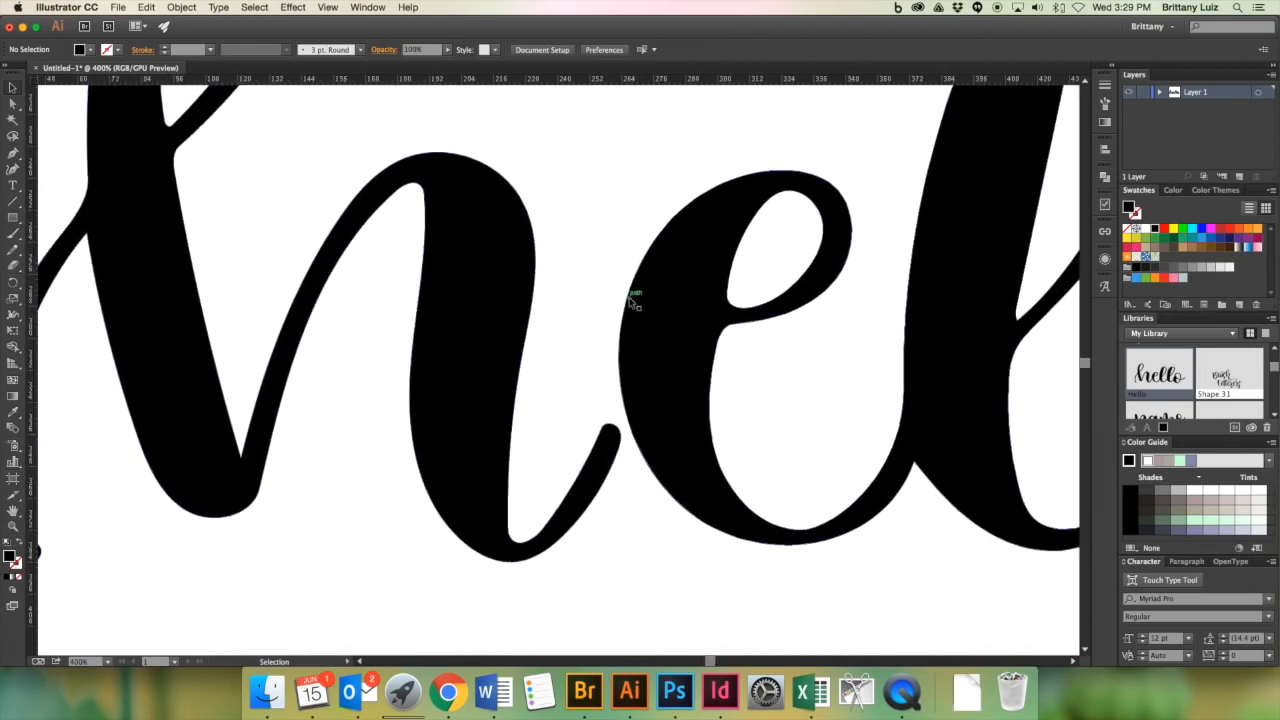
scroll(627, 302, up, 3)
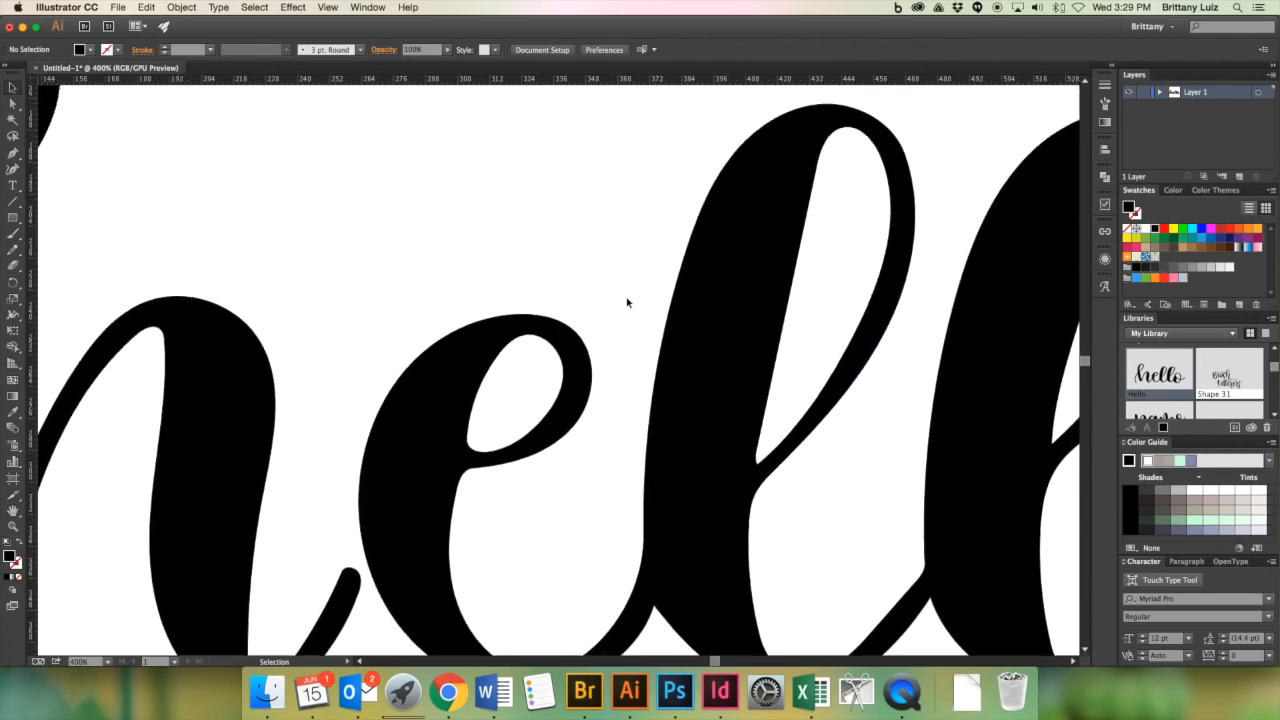
scroll(627, 302, right, 4)
scroll(627, 302, up, 1)
scroll(627, 302, right, 5)
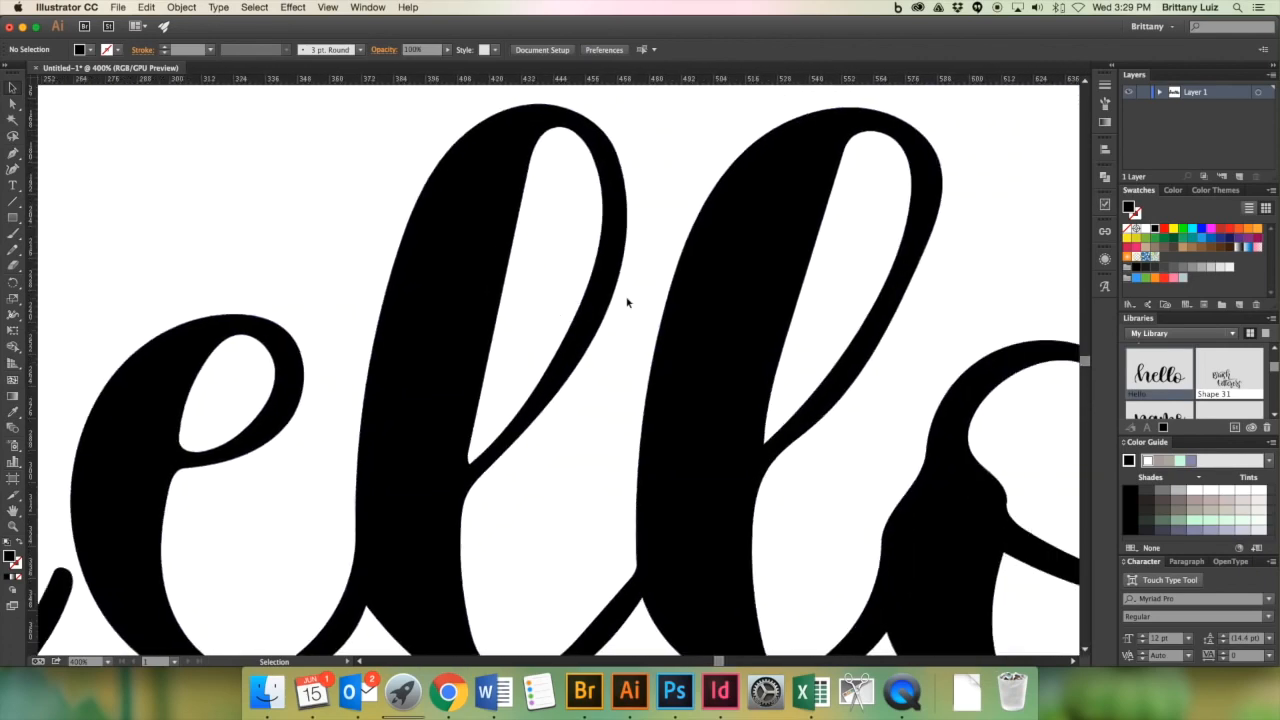
scroll(627, 302, right, 2)
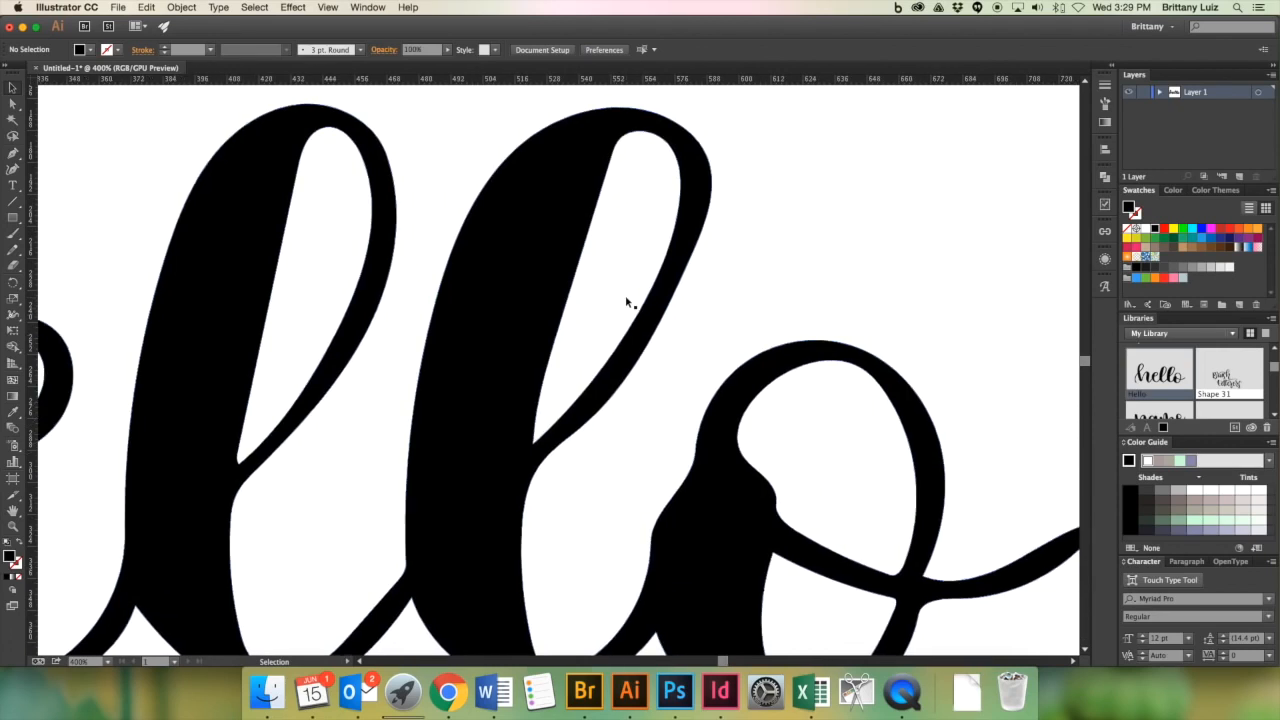
scroll(627, 302, down, 3)
scroll(627, 302, right, 2)
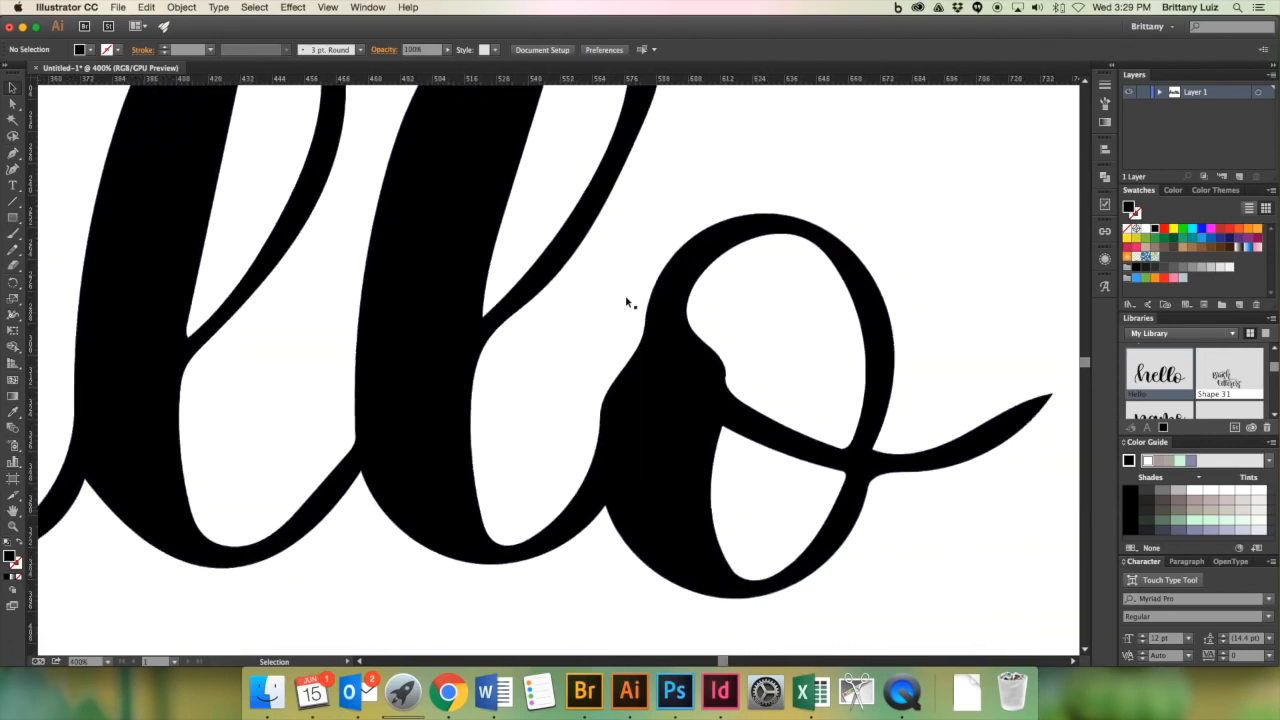
Smooth the bump on the outer left edge of the letter o with the Smooth tool.
click(593, 401)
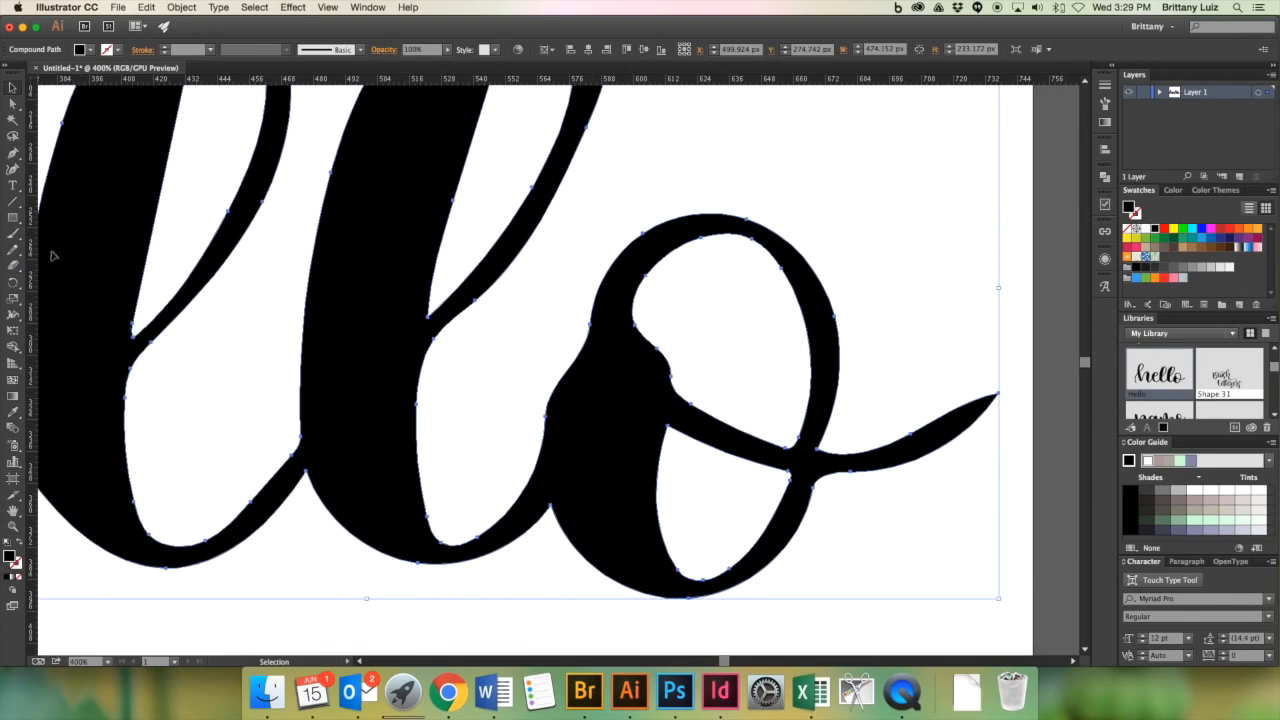
click(13, 256)
drag(12, 257, 67, 267)
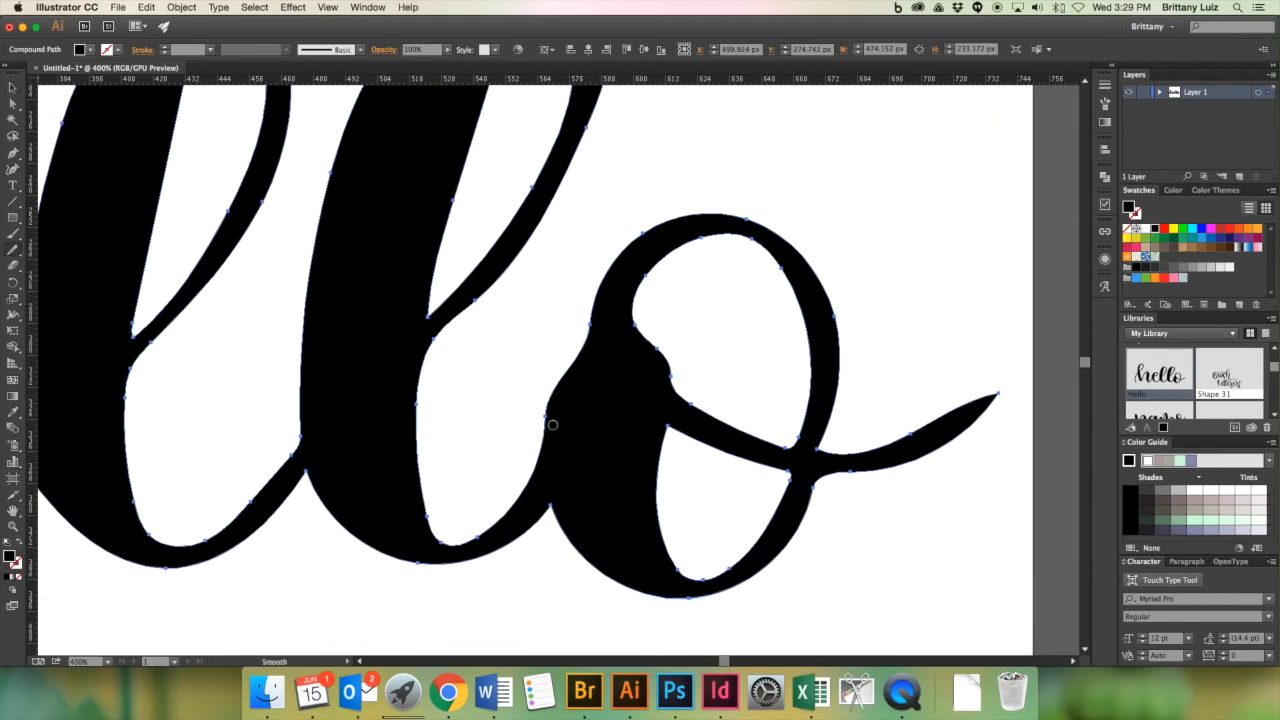
scroll(551, 425, down, 1)
mouse_move(554, 408)
mouse_down()
mouse_move(585, 340)
mouse_move(561, 382)
mouse_move(572, 346)
mouse_move(591, 337)
mouse_move(563, 378)
mouse_move(594, 339)
mouse_move(548, 441)
mouse_up()
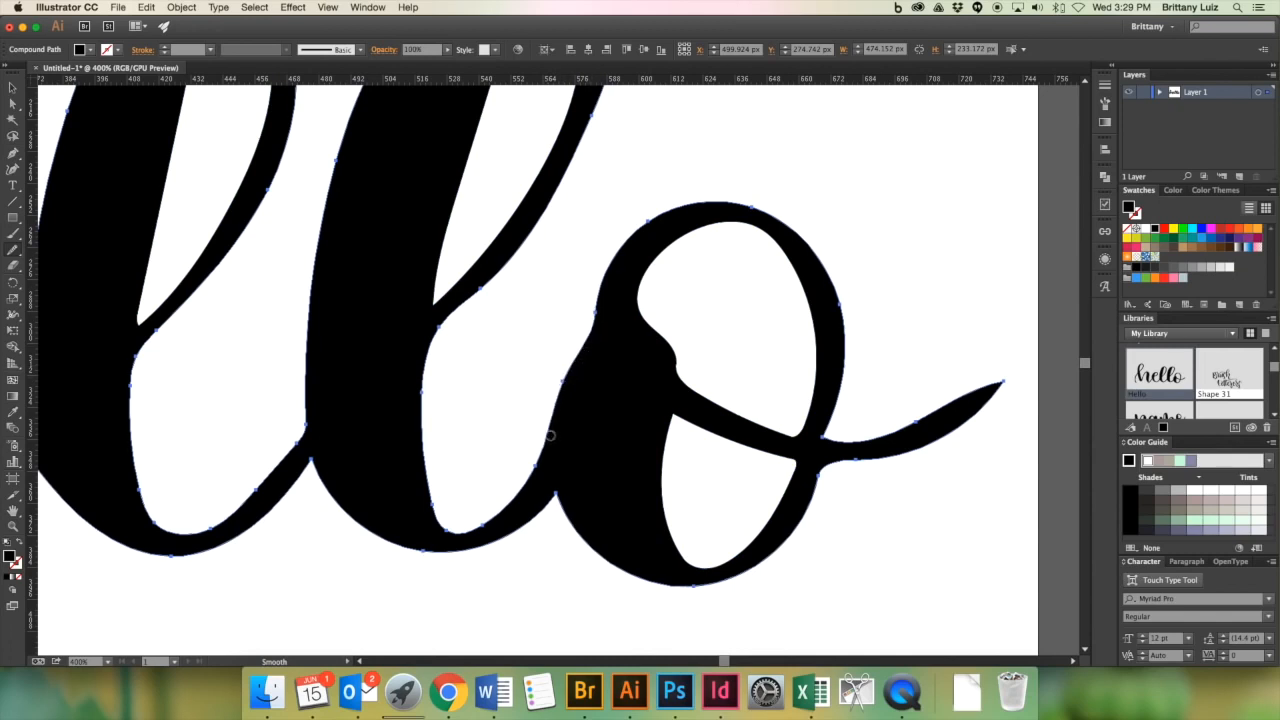
Smooth the upper left outer edge of the o and shift its middle anchor point slightly outward with Direct Selection.
drag(596, 307, 581, 347)
mouse_move(597, 299)
mouse_down()
mouse_move(580, 362)
mouse_move(582, 350)
mouse_up()
click(13, 105)
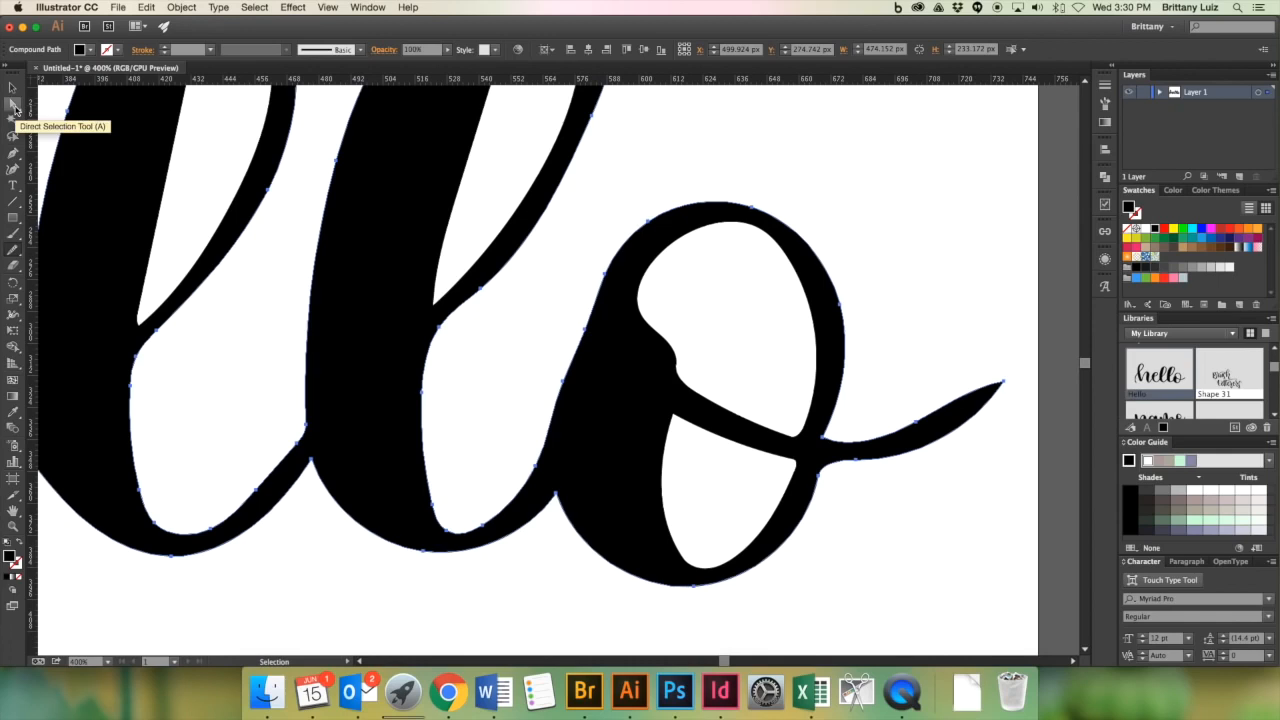
click(13, 105)
drag(587, 329, 566, 378)
key(cmd+z)
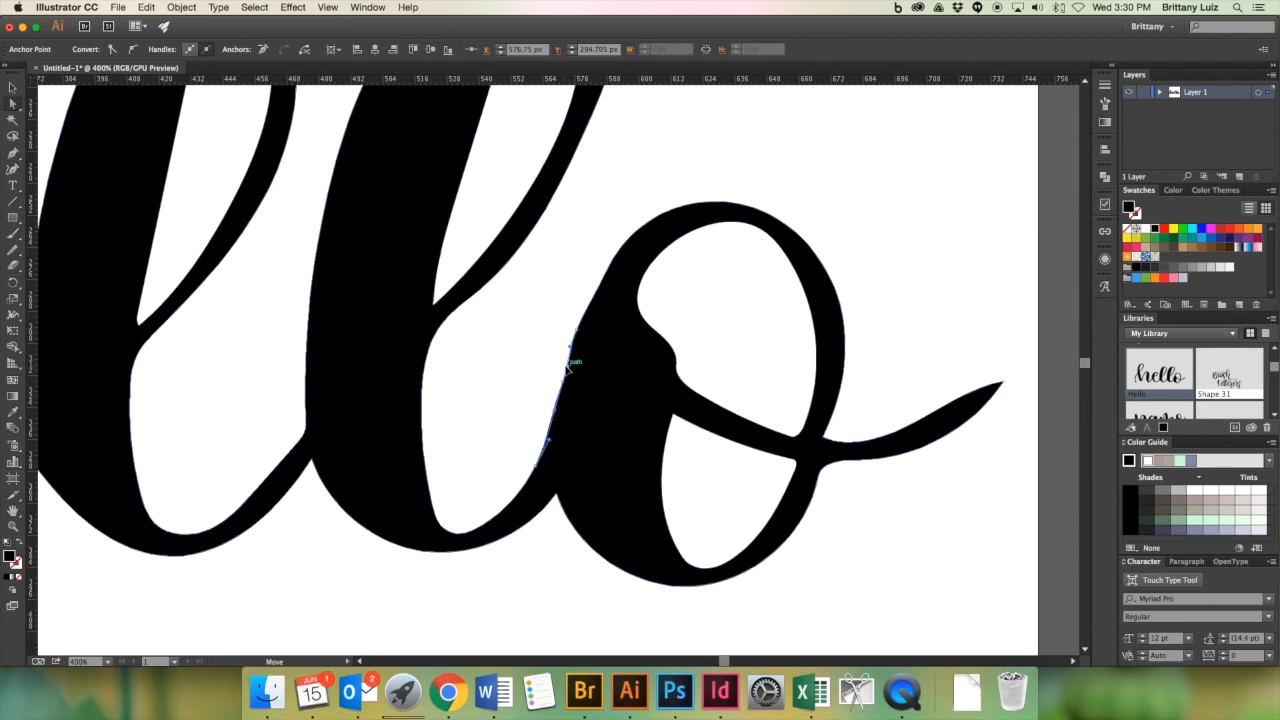
Reselect the ello lettering and refine the upper left outer edge of the o with the Smooth tool.
click(520, 323)
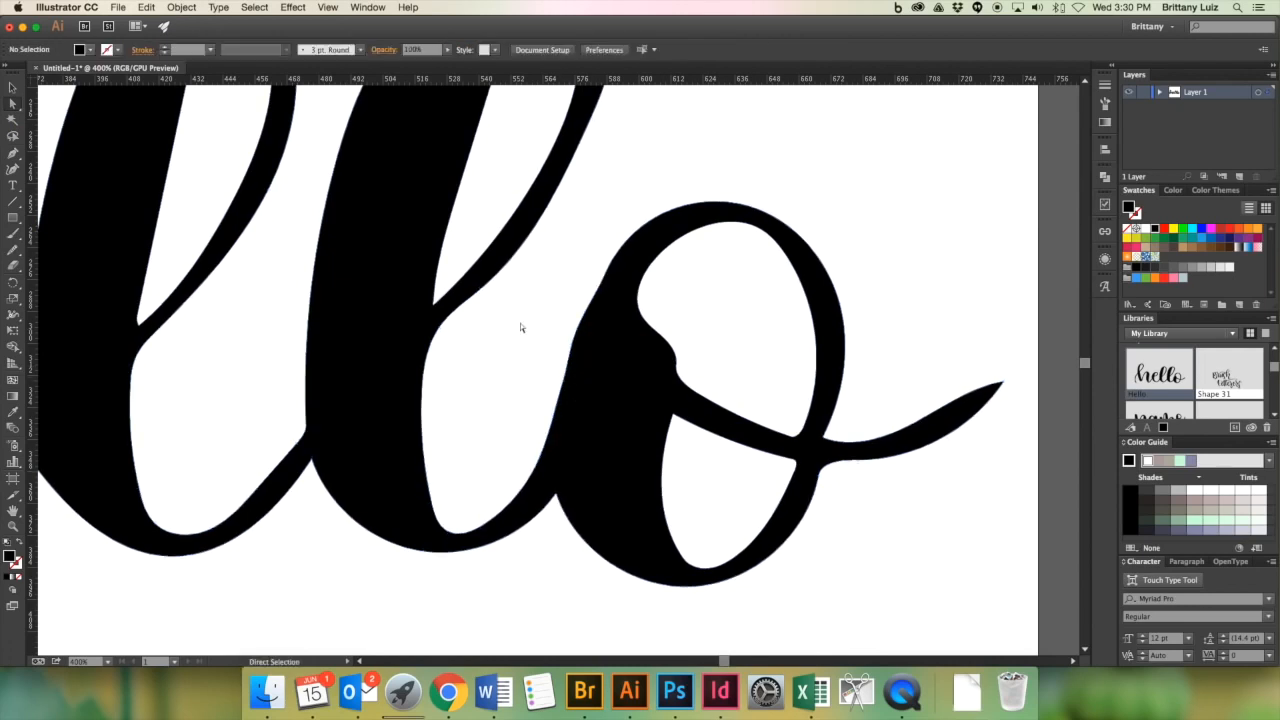
click(658, 375)
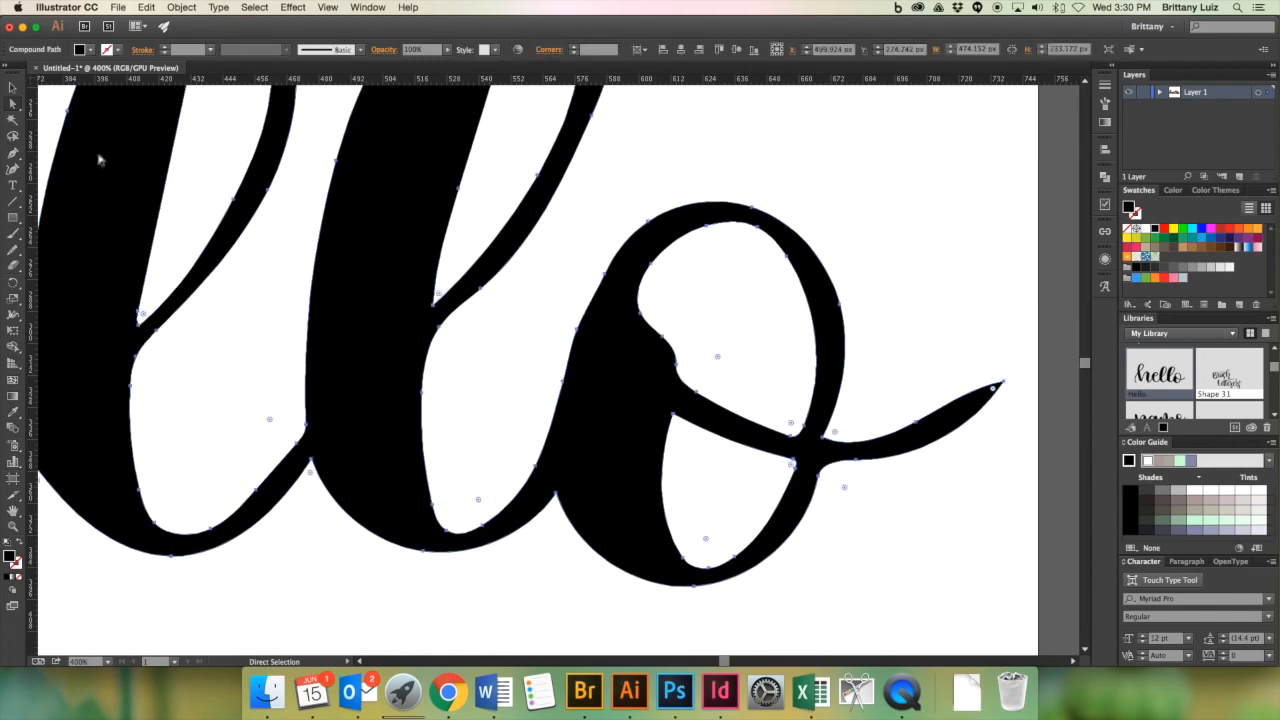
click(17, 249)
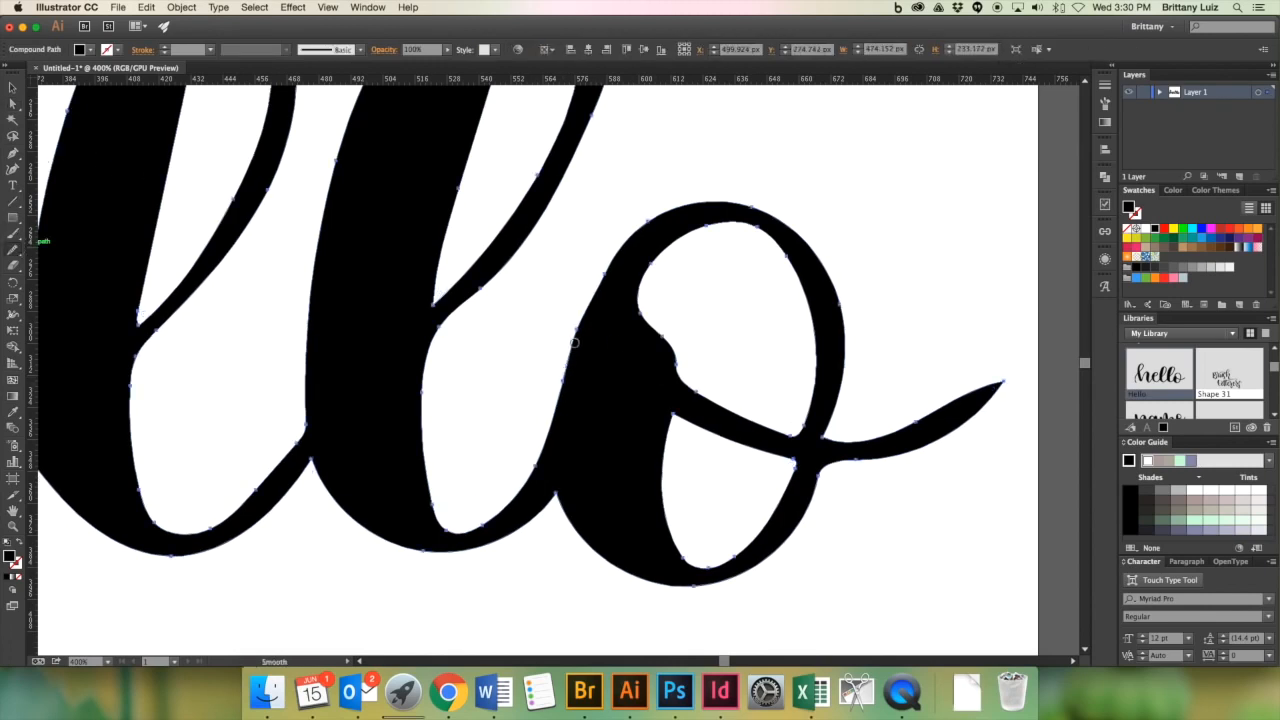
mouse_move(604, 296)
mouse_down()
mouse_move(571, 357)
mouse_move(590, 322)
mouse_up()
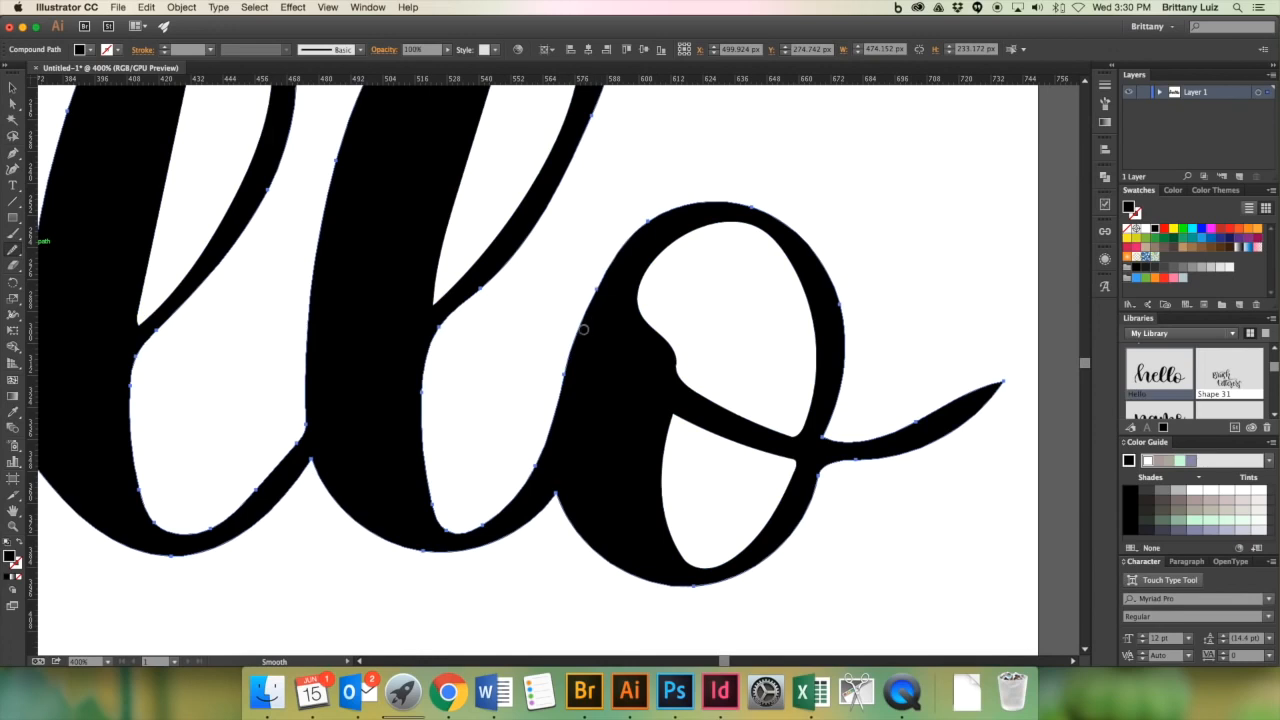
Round off the pointed end of the o's tail with the Smooth tool and deselect the lettering.
scroll(552, 257, right, 5)
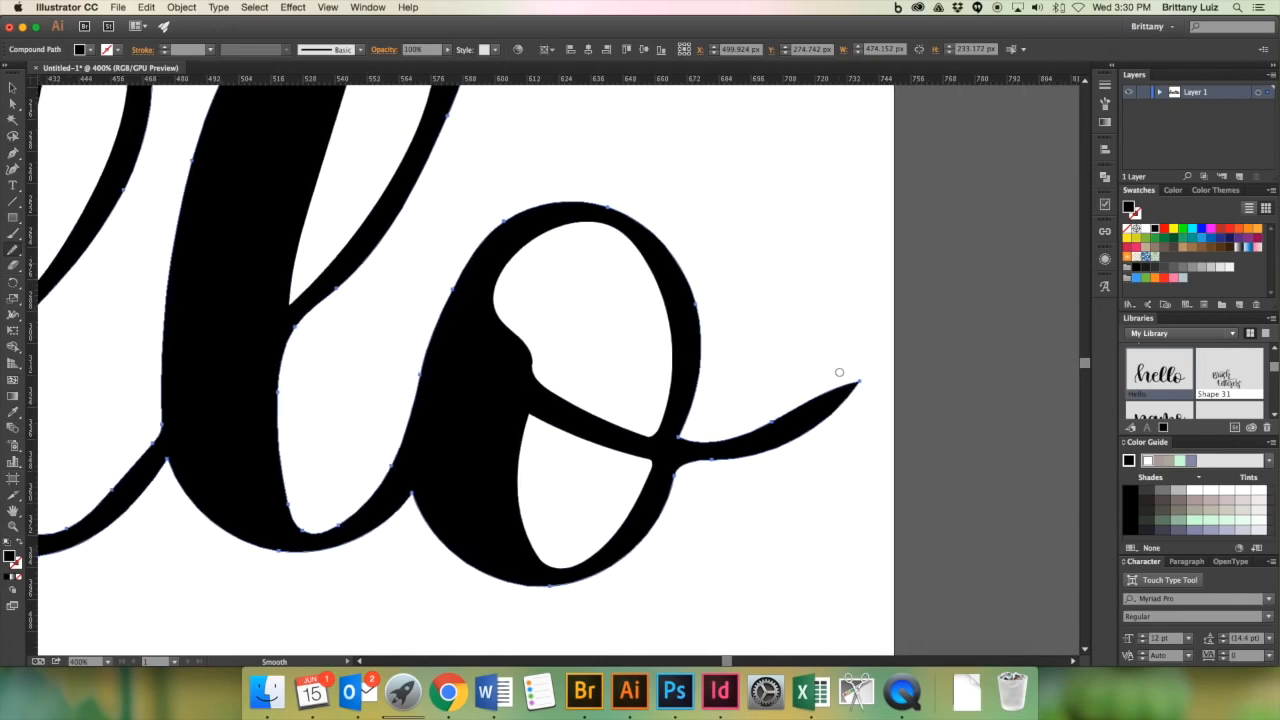
drag(862, 379, 860, 381)
key(v)
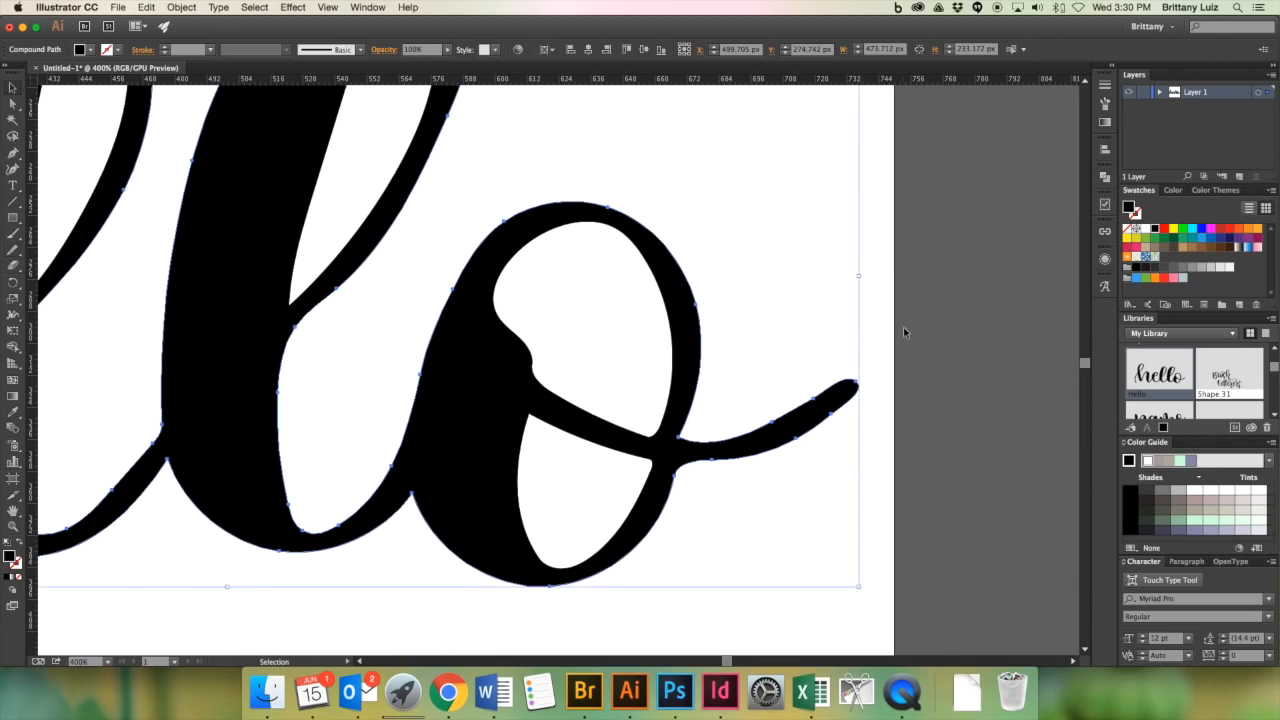
click(904, 328)
Examine the whole hello lettering at 200% zoom, including the smoothed o and the gap between the h and the e.
key(super+minus)
key(super+minus)
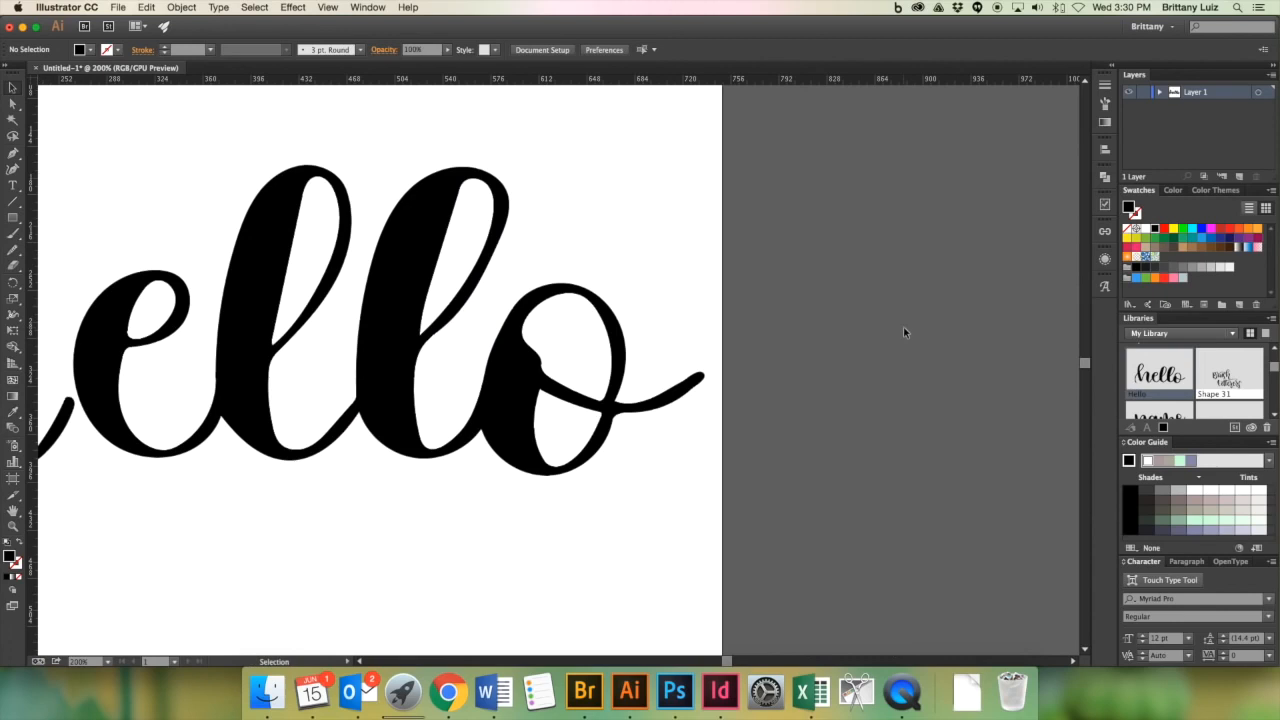
scroll(904, 328, left, 5)
scroll(903, 327, left, 4)
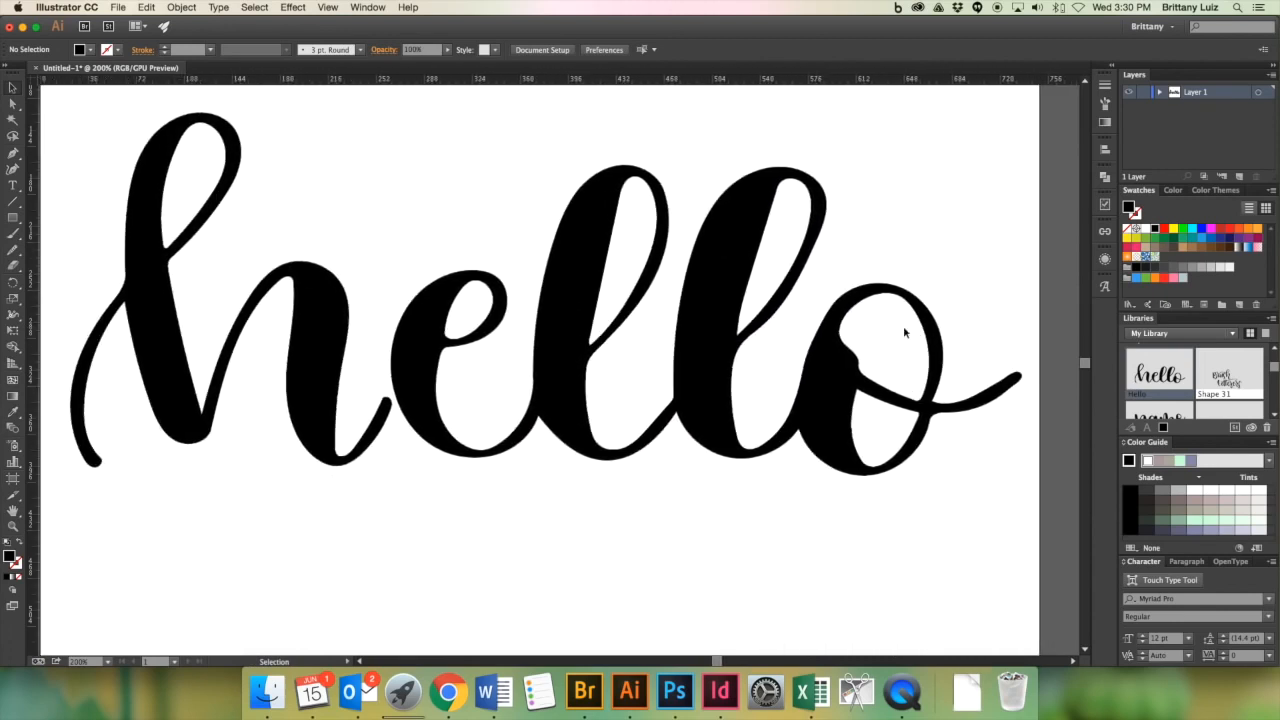
click(929, 440)
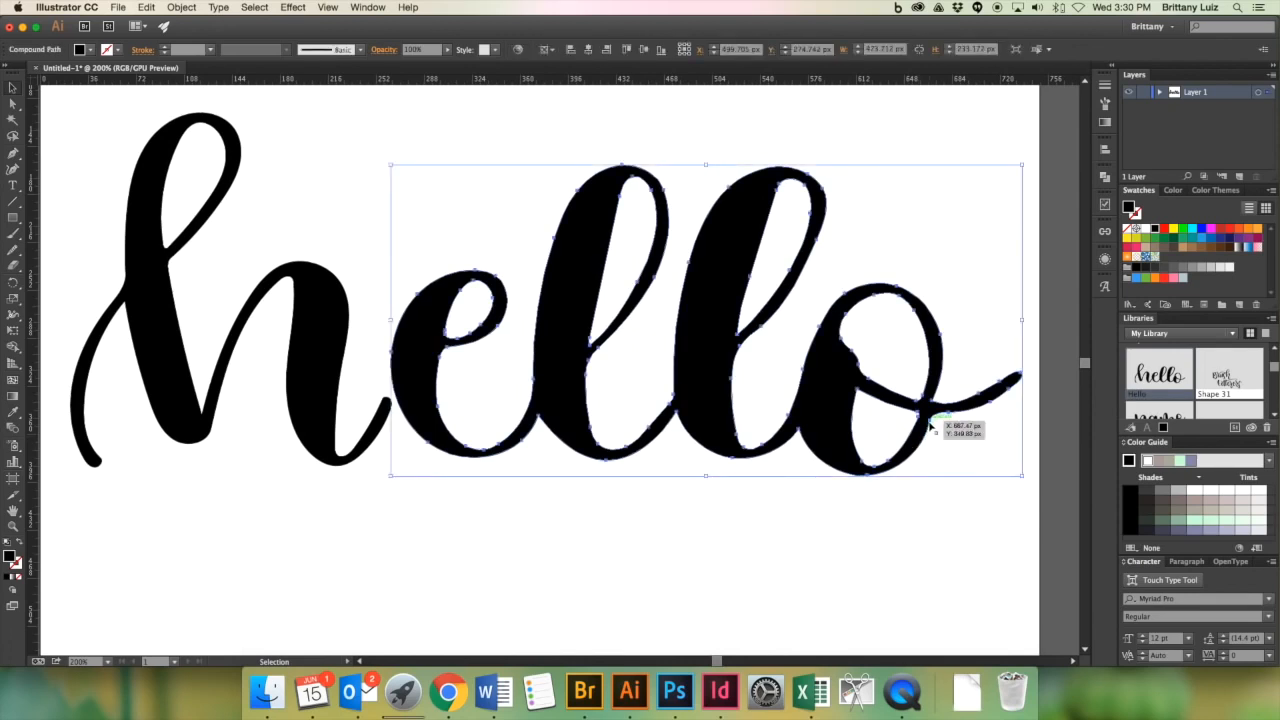
click(950, 436)
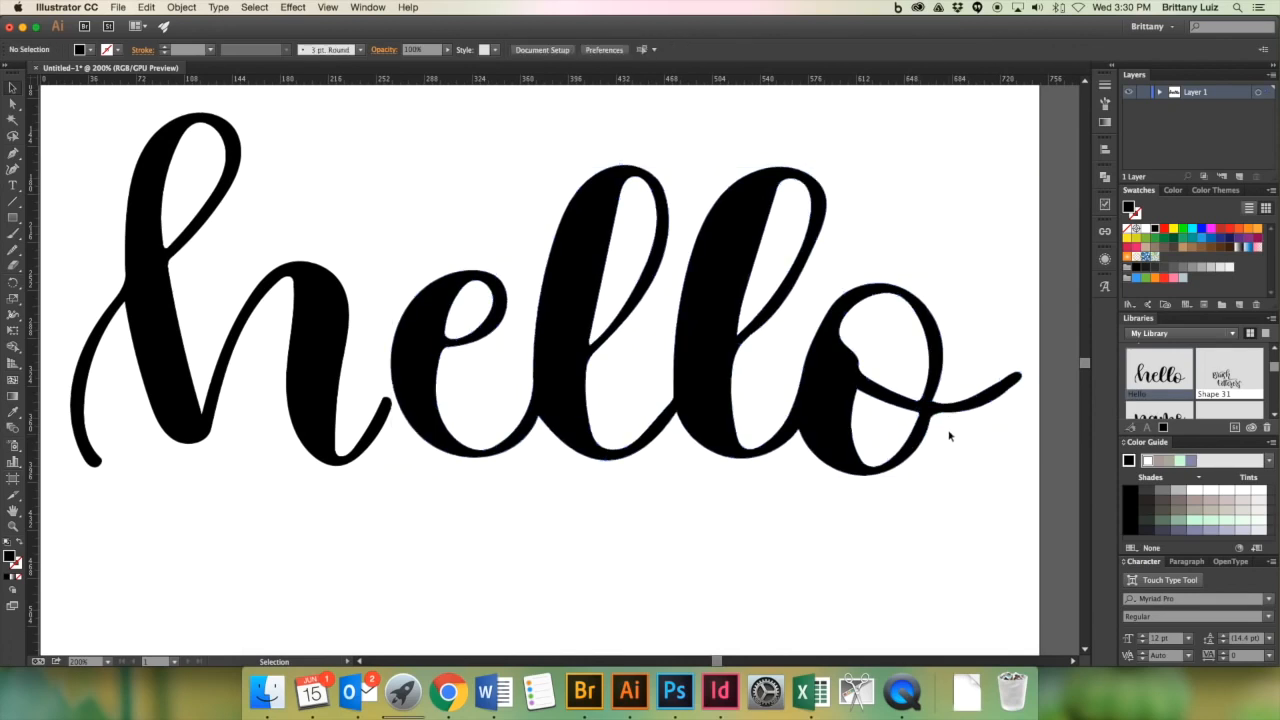
scroll(671, 370, up, 3)
scroll(671, 370, left, 3)
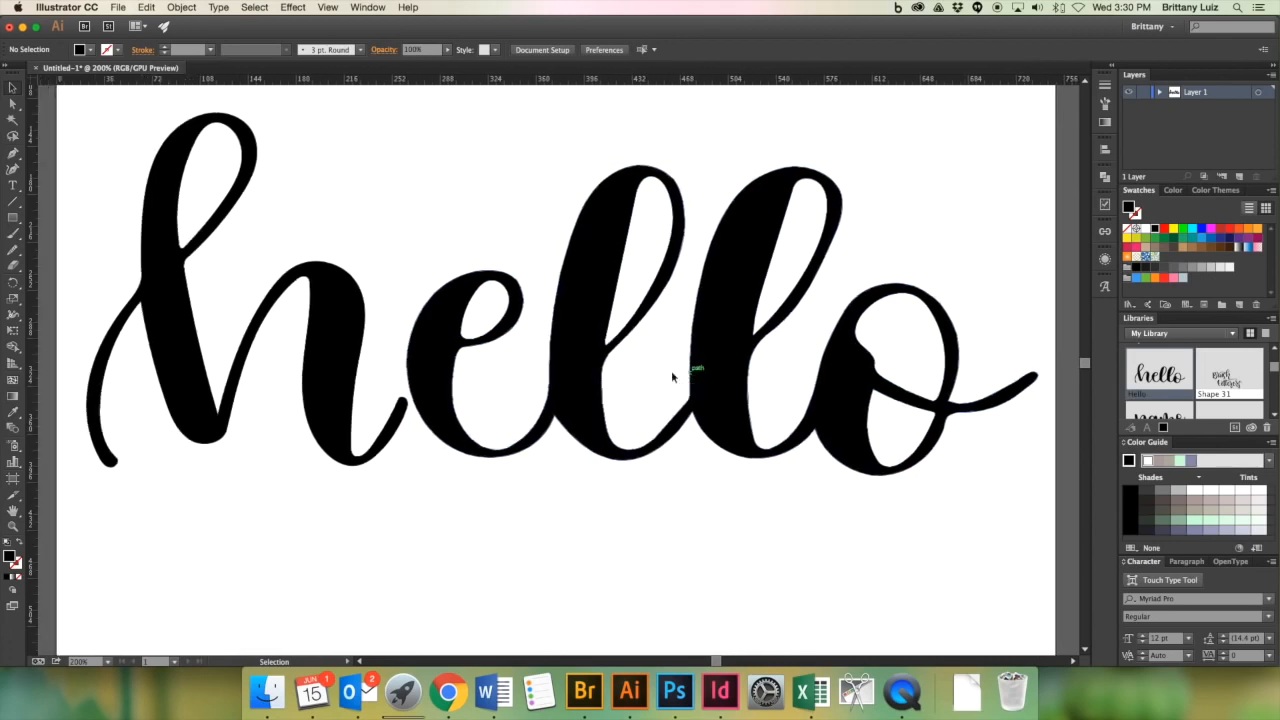
Move the h slightly to the right so its exit stroke overlaps the e, and deselect it.
click(368, 390)
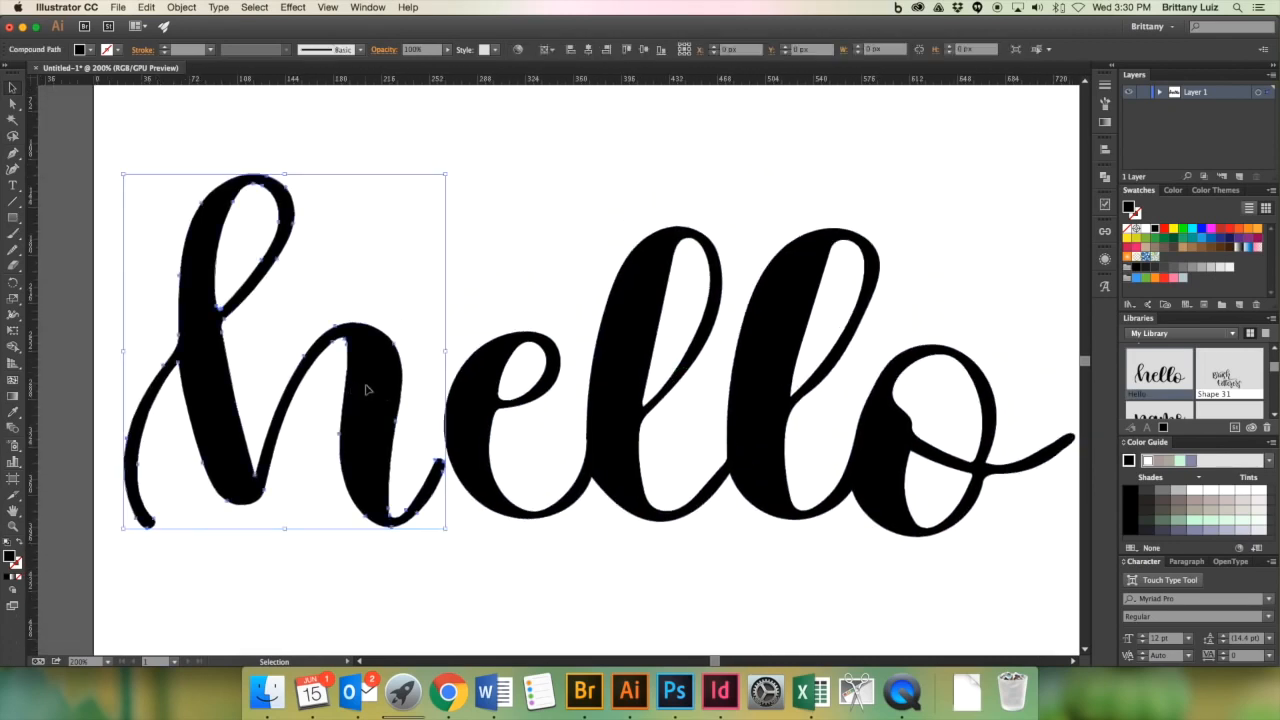
drag(366, 390, 380, 390)
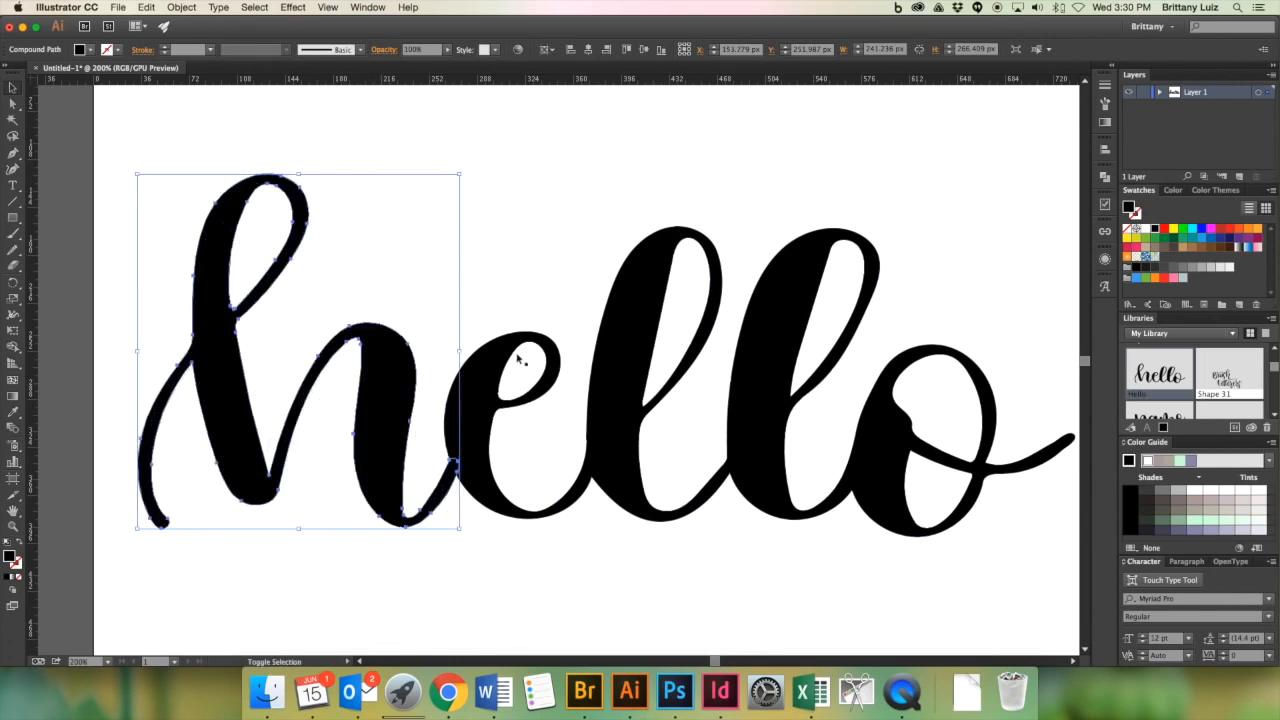
click(559, 316)
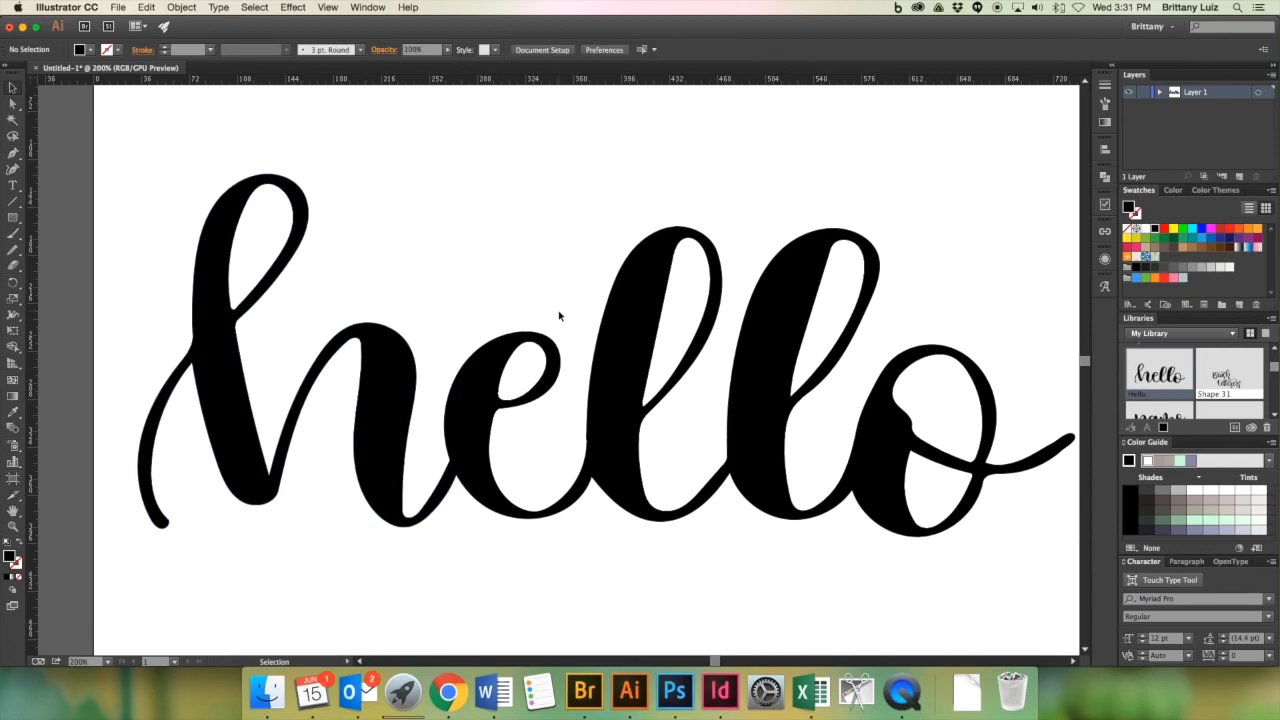
Place a horizontal ruler guide at about 377 px along the base of the hello lettering.
key(super+minus)
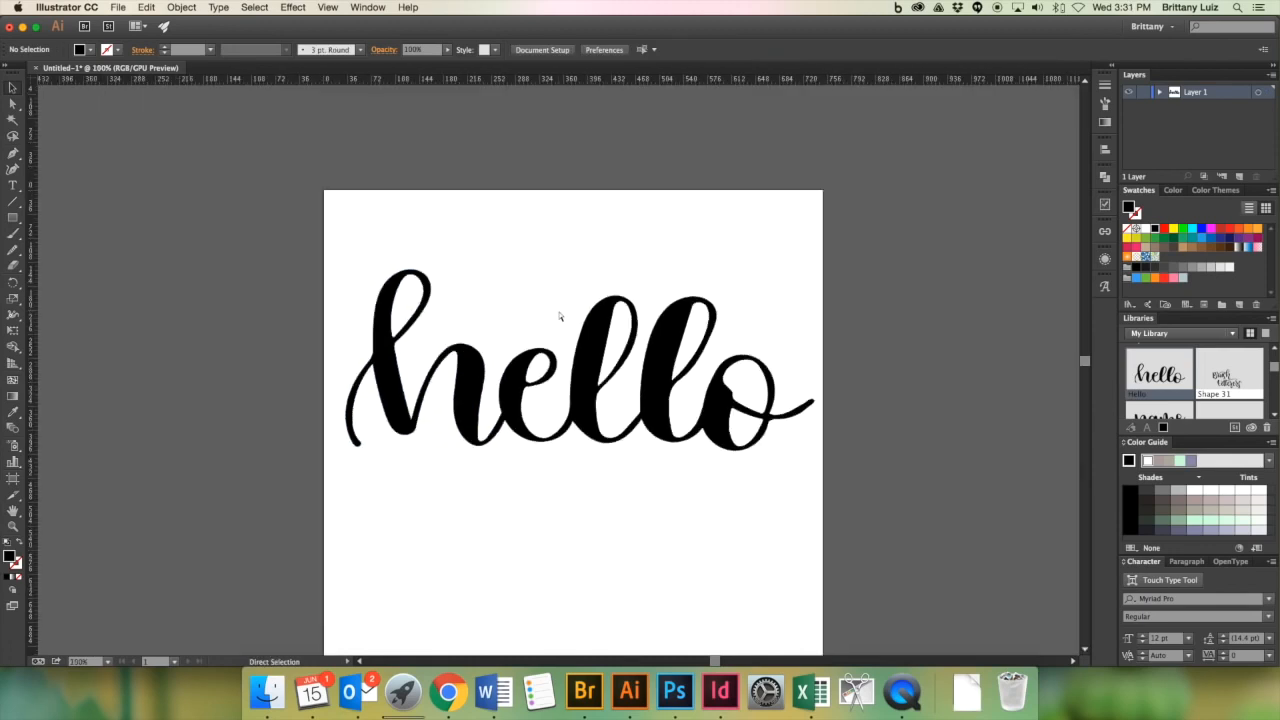
key(v)
drag(574, 82, 574, 96)
drag(573, 191, 574, 451)
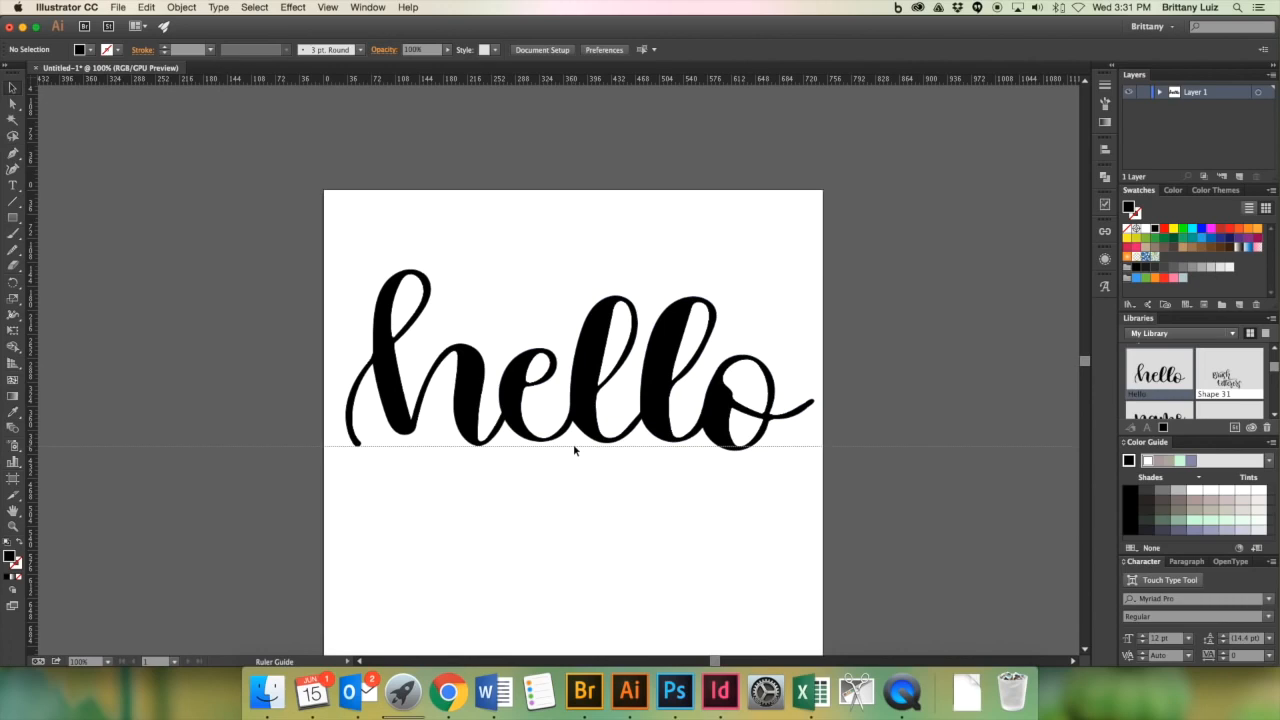
drag(574, 445, 574, 441)
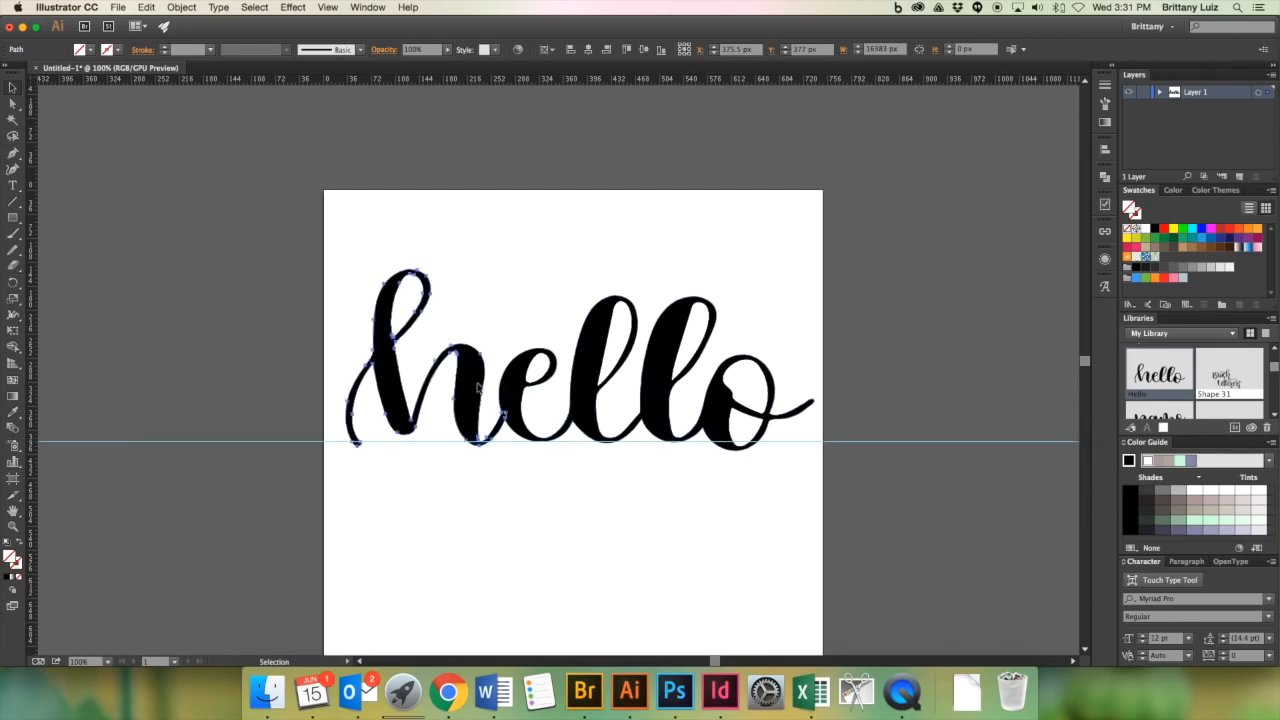
Rotate the h slightly counterclockwise so its feet sit more evenly on the guide, and deselect it.
click(484, 420)
drag(508, 453, 511, 452)
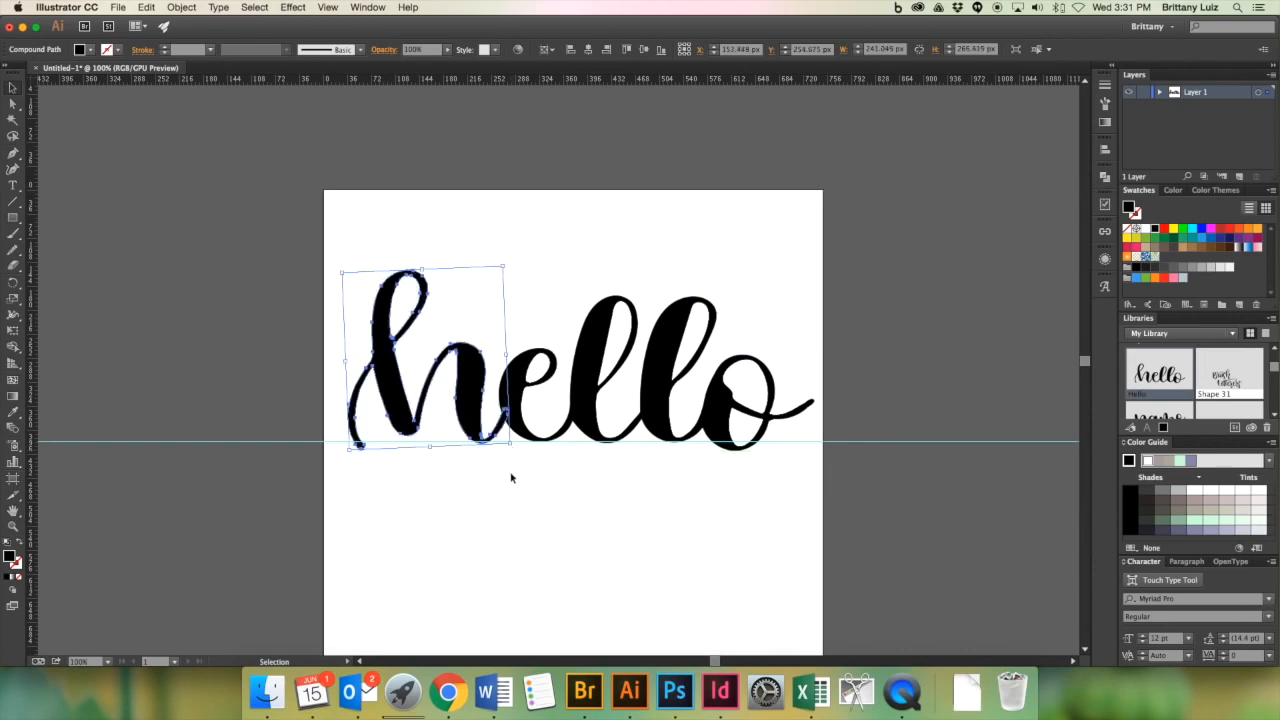
click(511, 474)
Nudge the h about 9 px down and 3 px to the right to match the guide and the e.
click(470, 420)
key(Down)
key(Down)
key(Down)
key(Down)
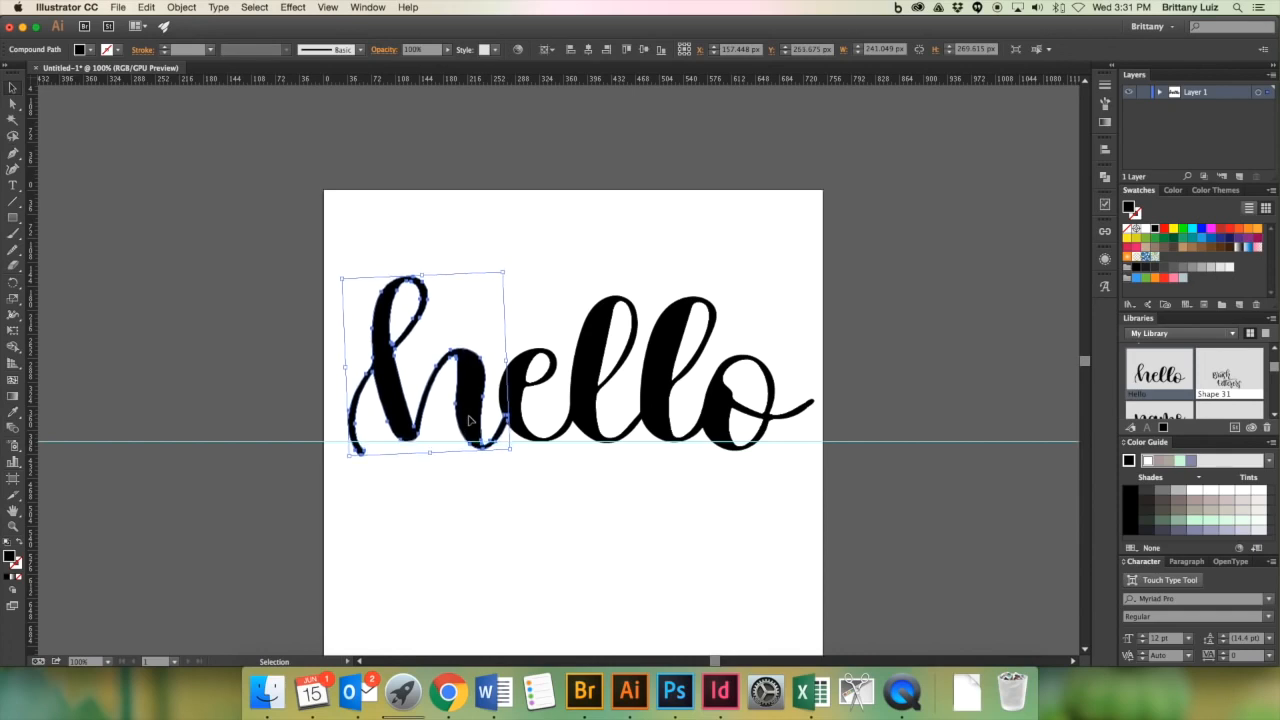
click(606, 485)
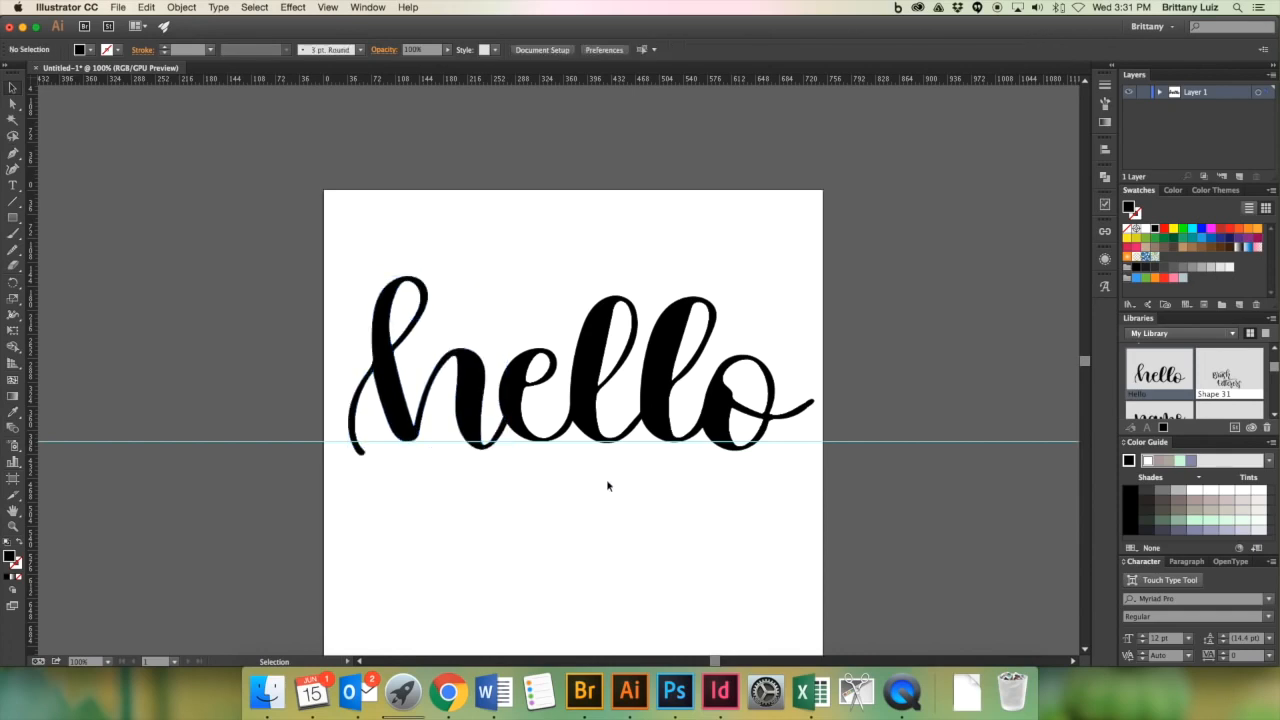
click(465, 424)
key(Up)
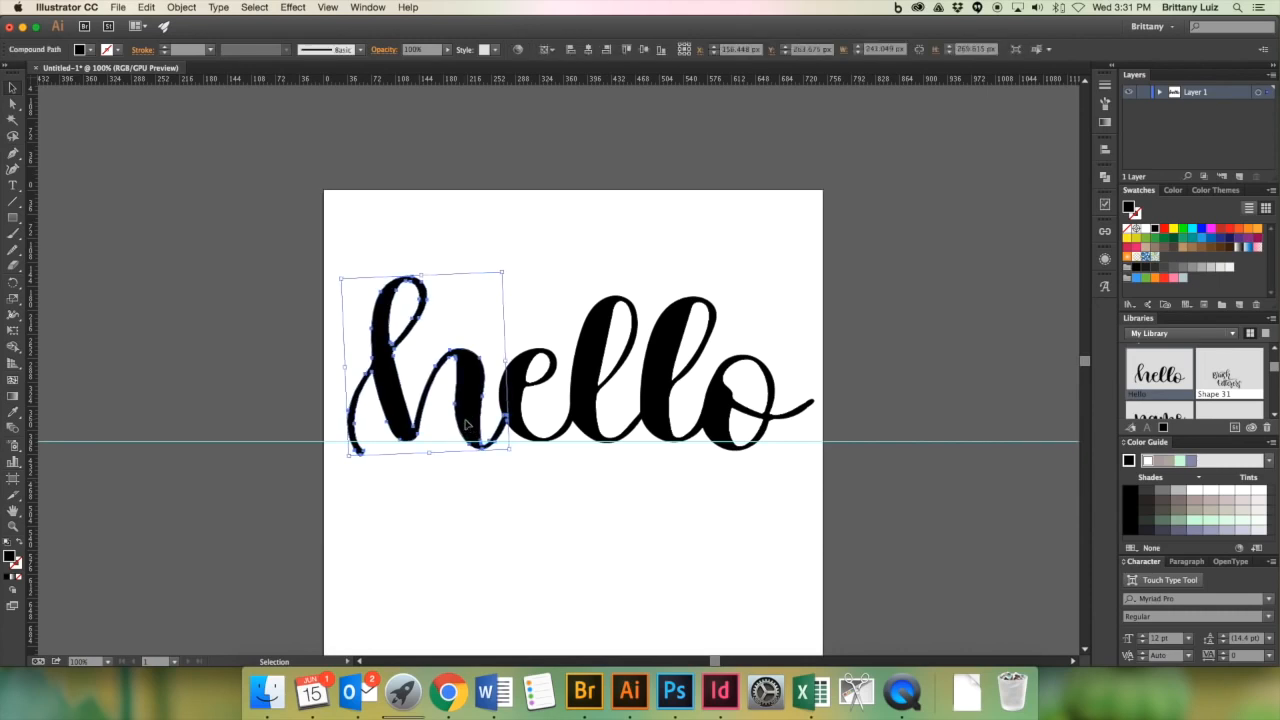
Deselect the h and delete the horizontal baseline guide.
click(657, 466)
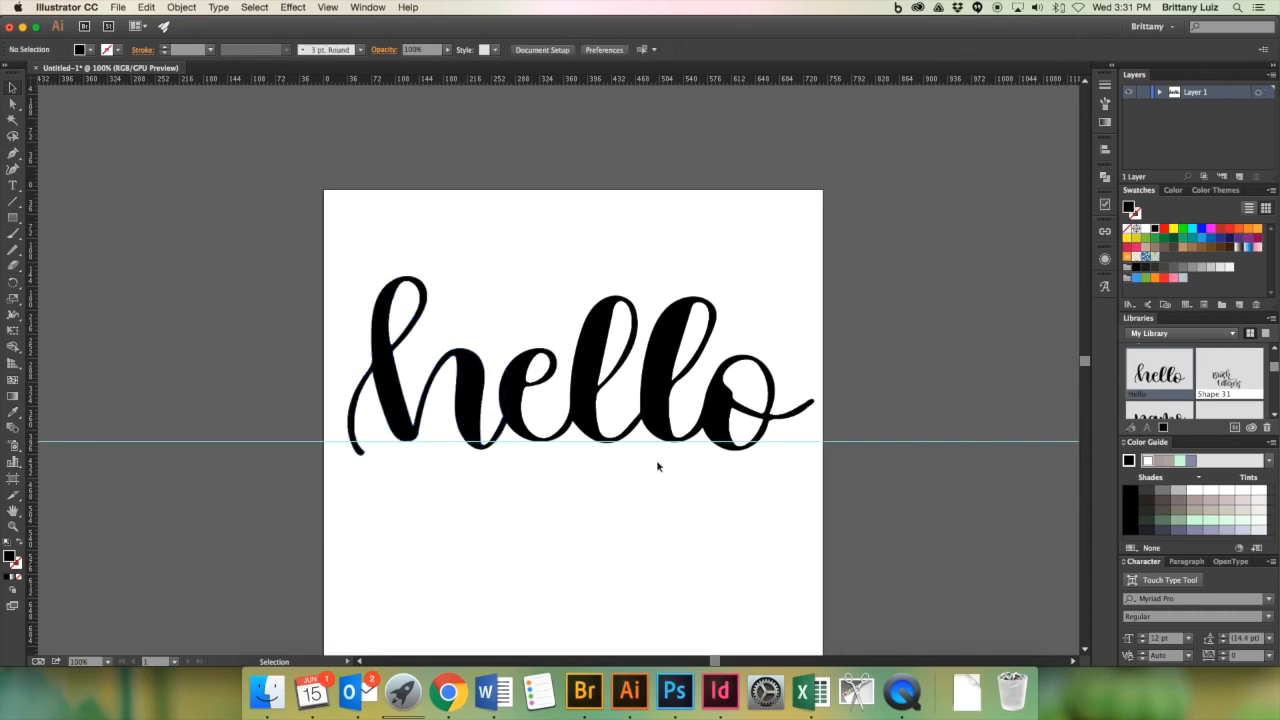
drag(904, 386, 936, 517)
key(Delete)
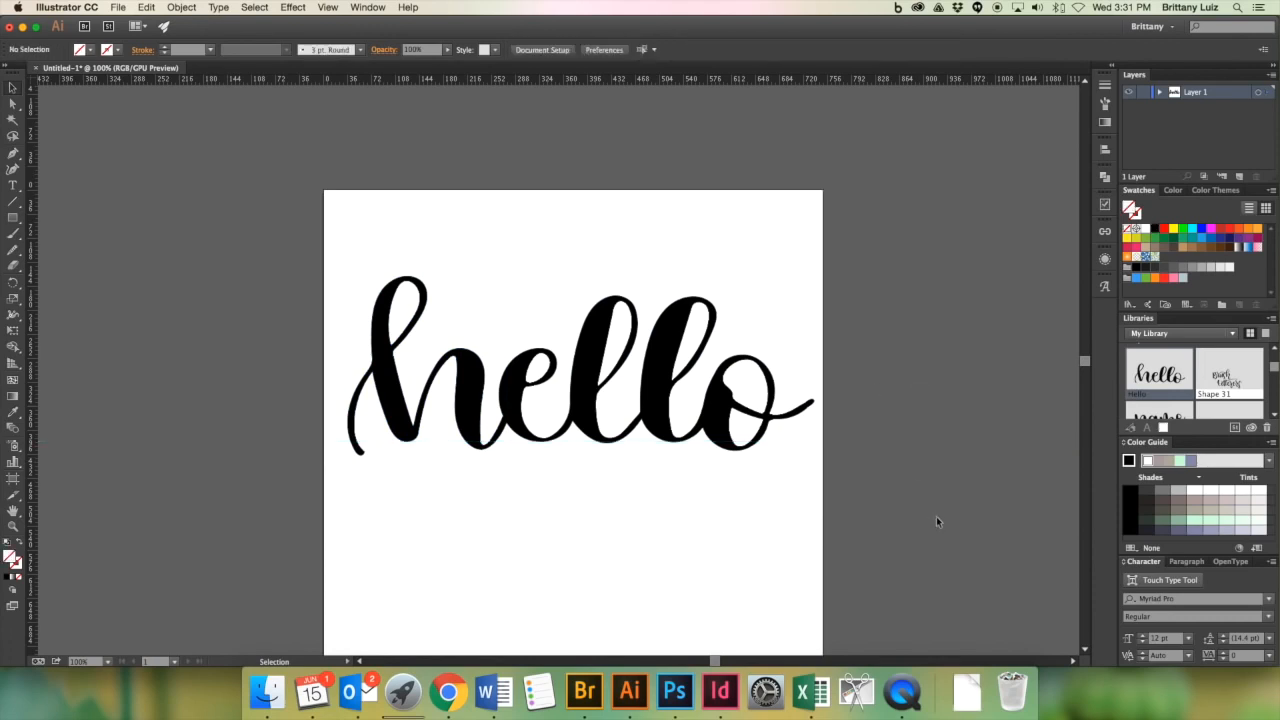
Unite the h and the ello part into one shape with Pathfinder, and check that the word selects as a whole.
drag(350, 253, 829, 460)
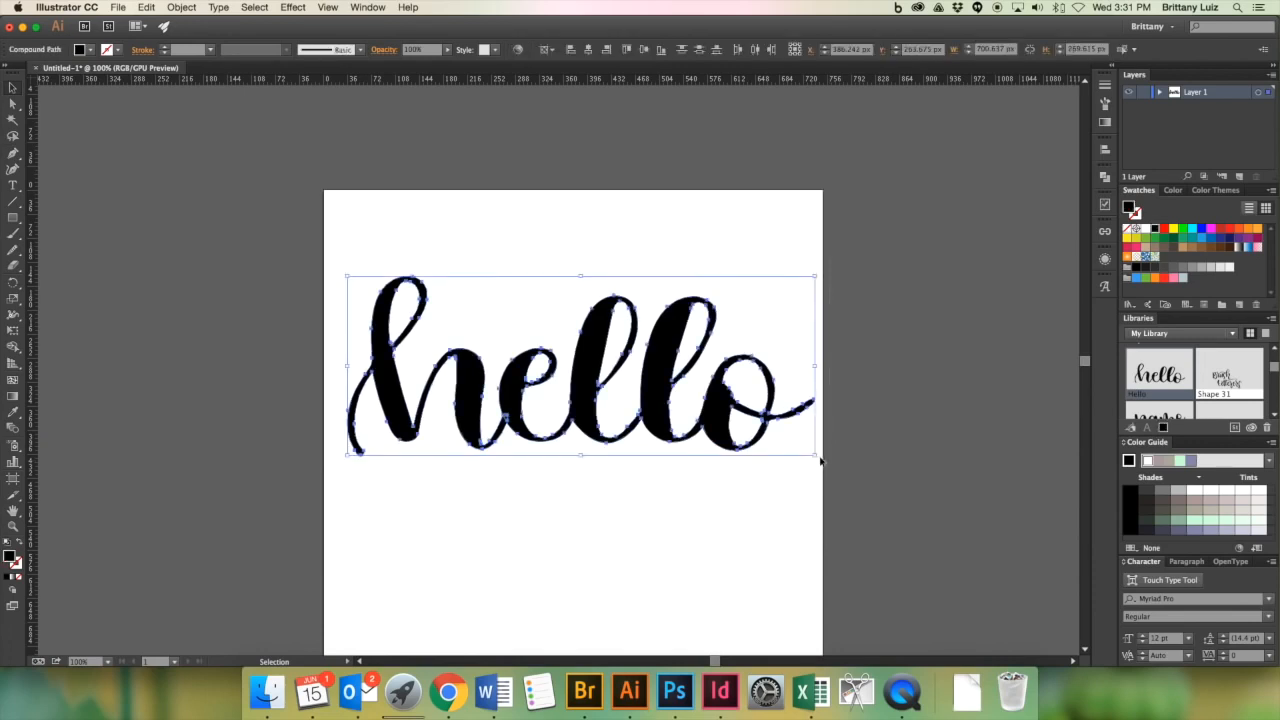
scroll(831, 328, up, 1)
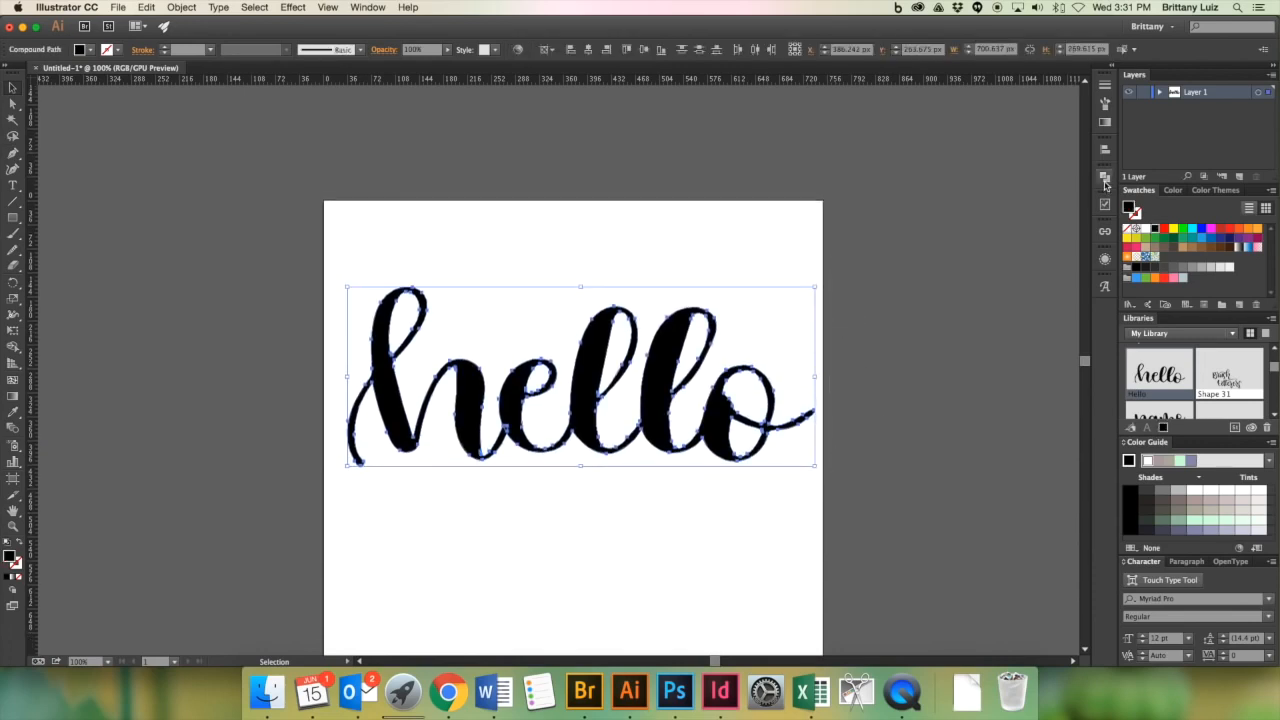
click(1105, 180)
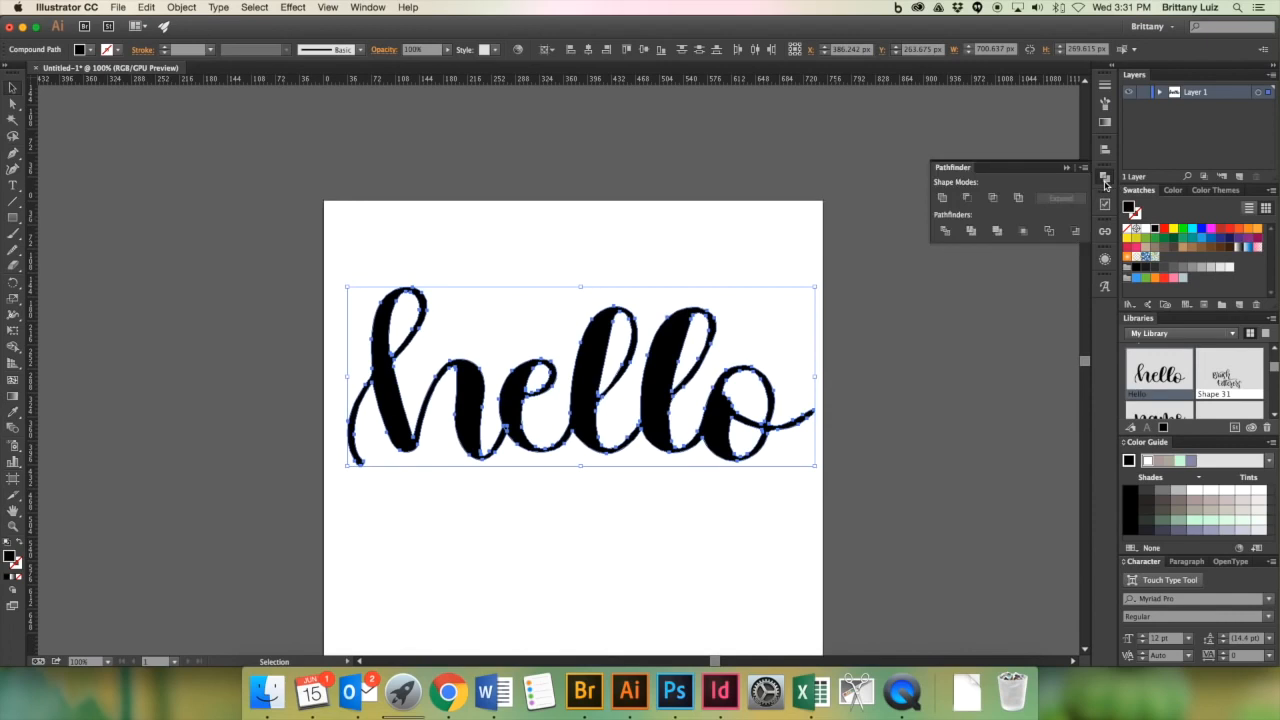
click(366, 7)
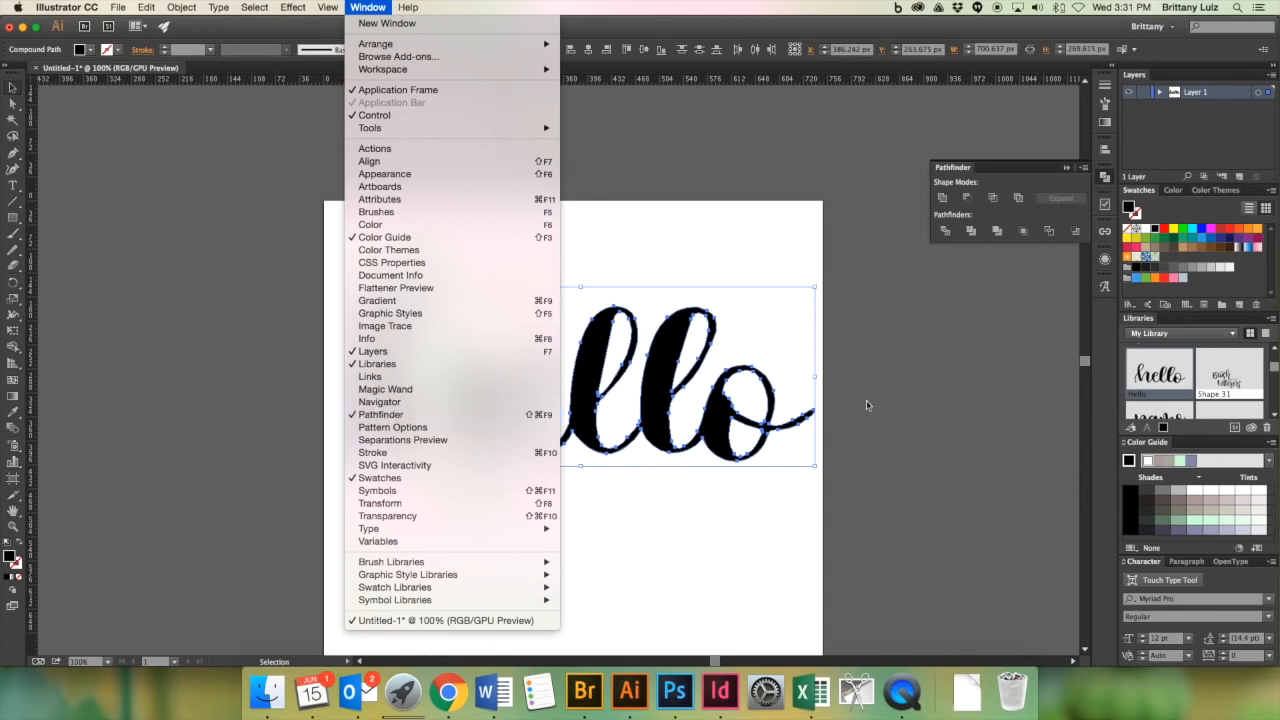
click(920, 345)
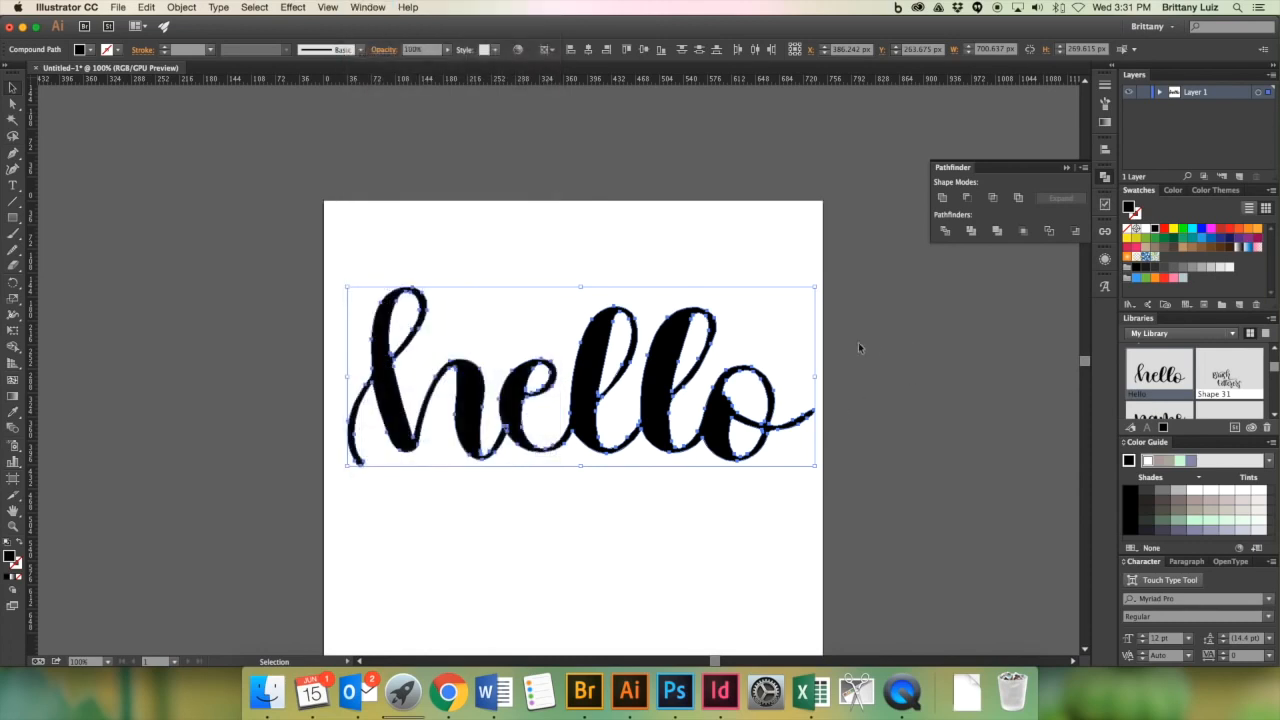
click(943, 199)
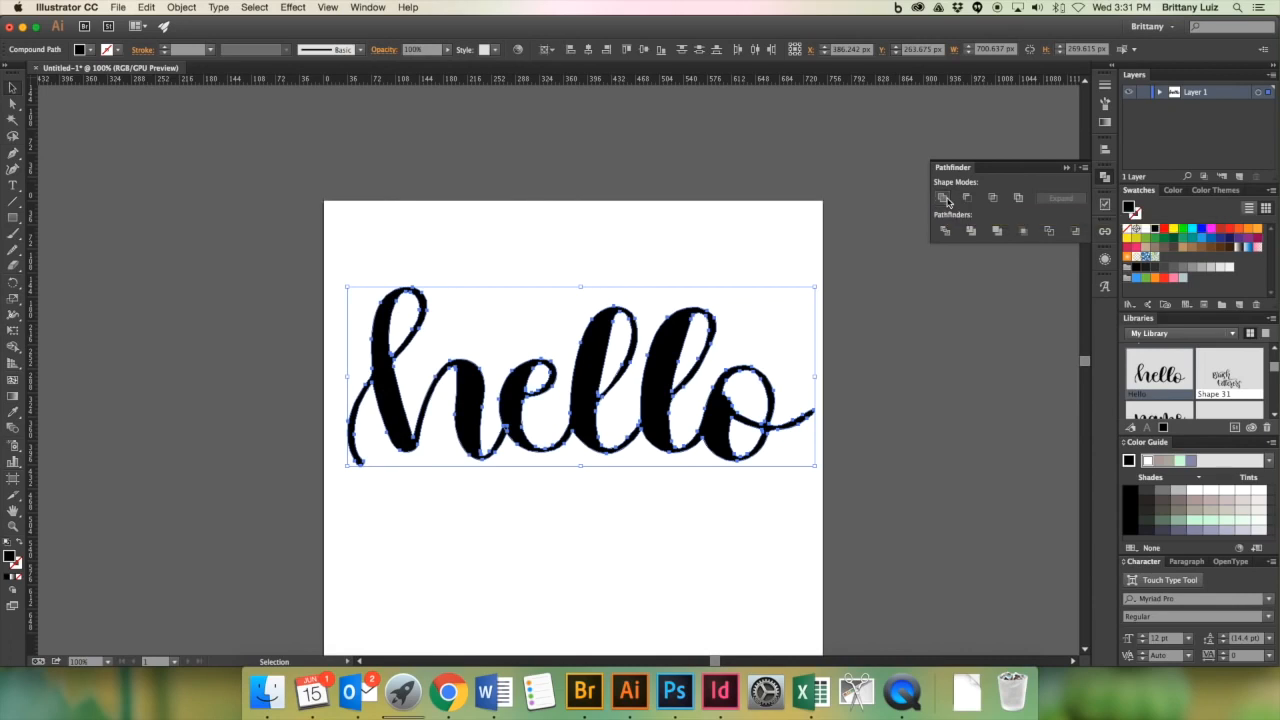
click(883, 415)
click(515, 401)
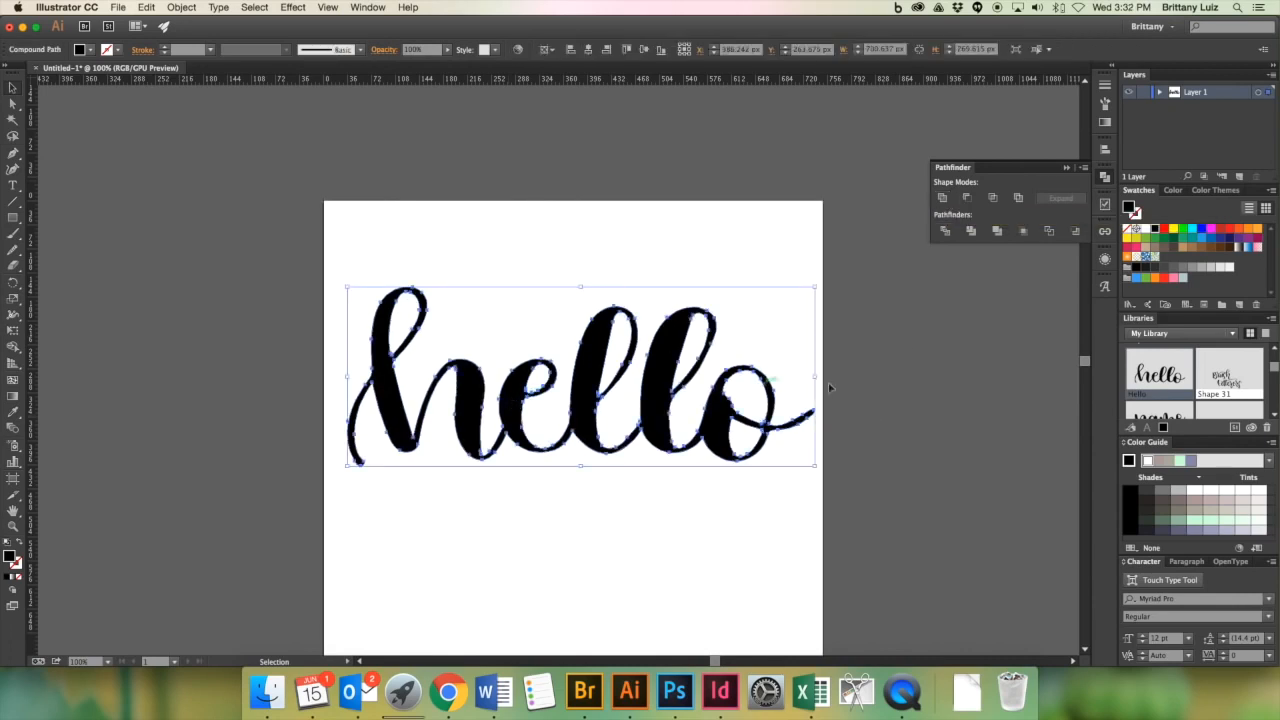
click(881, 385)
Move the united hello lettering down to the vertical middle of the artboard and deselect it.
scroll(832, 357, down, 4)
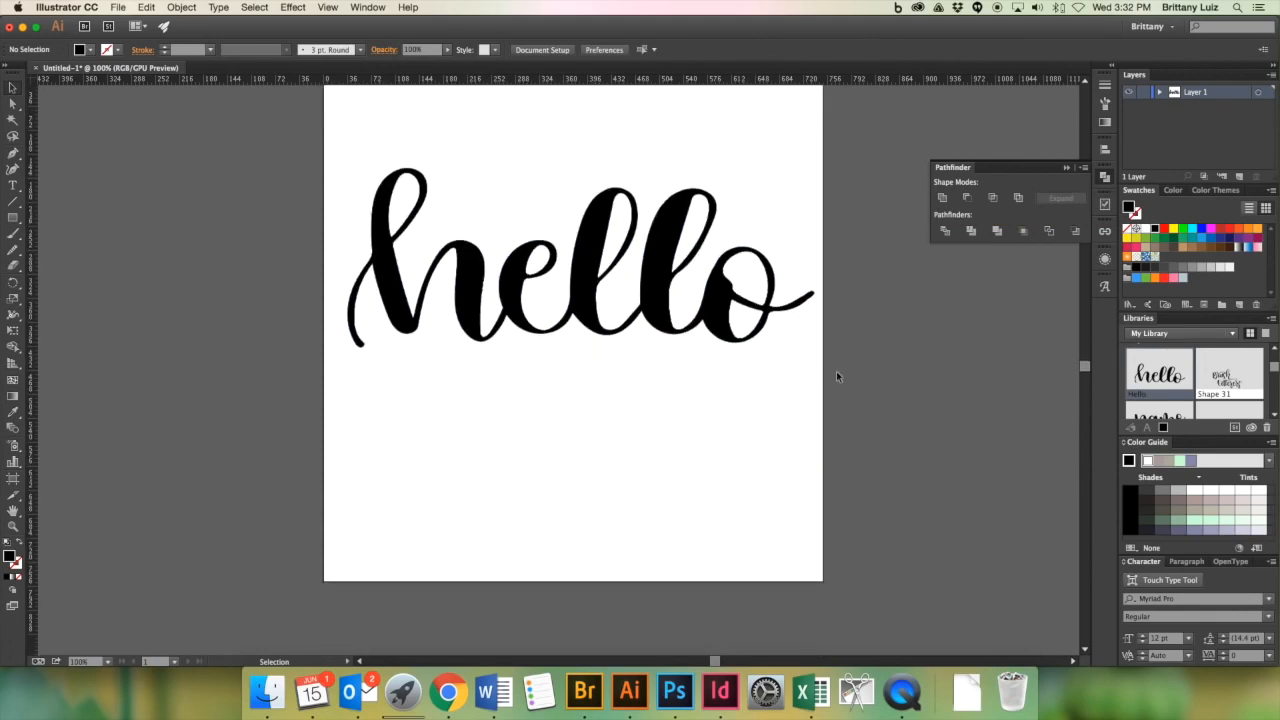
scroll(836, 376, up, 1)
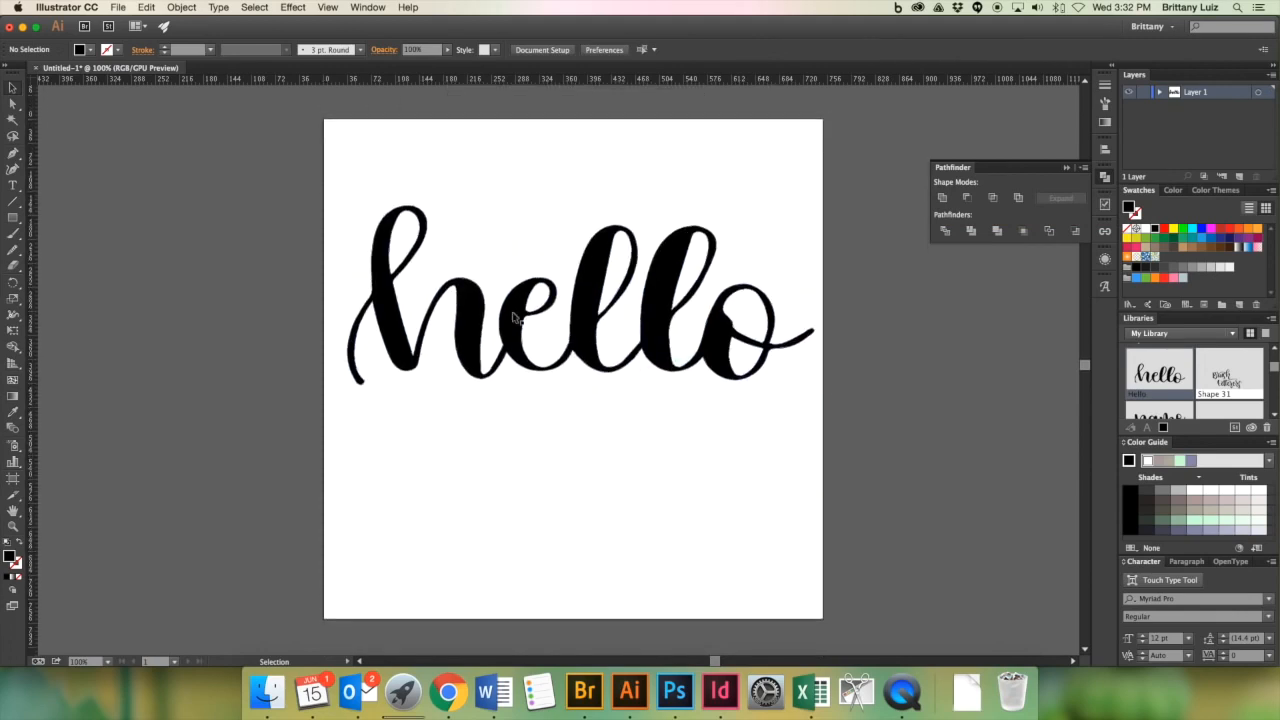
click(512, 316)
drag(518, 345, 532, 400)
click(859, 363)
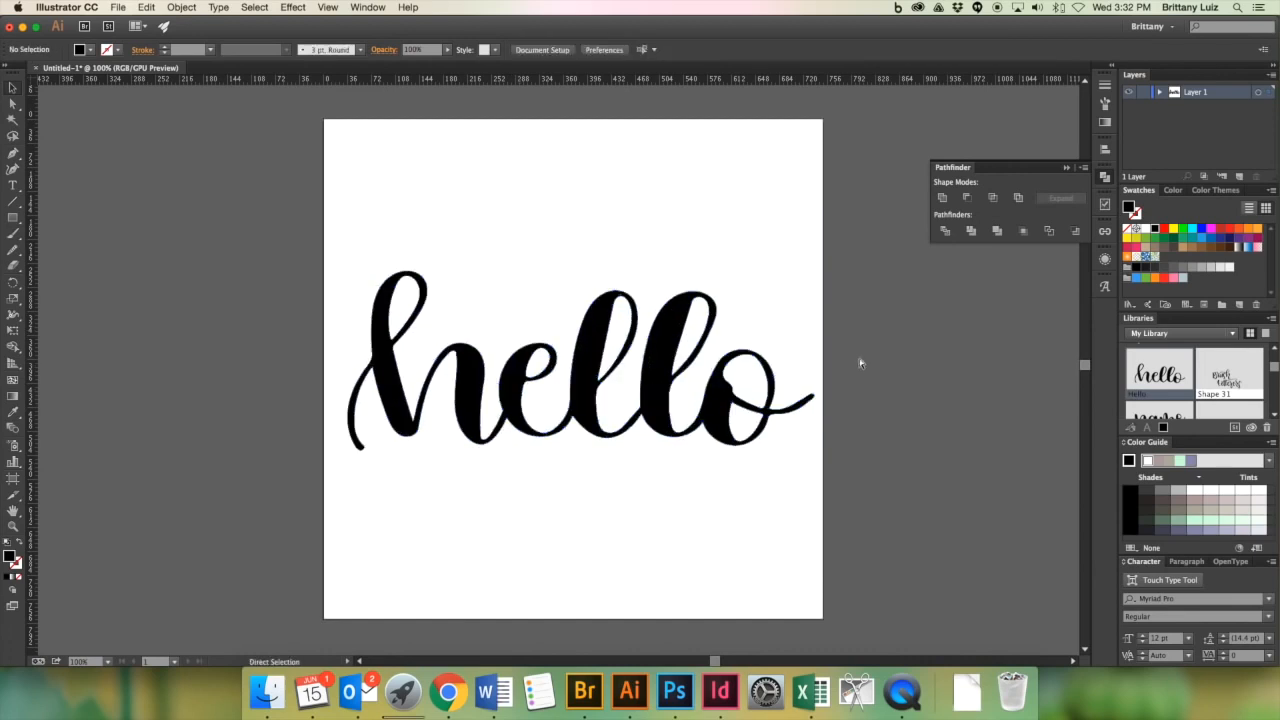
Draw a rectangle about 750 by 757 px covering the artboard and fill it with the pink swatch R=255 G=123 B=172.
key(super+minus)
click(12, 217)
drag(400, 199, 735, 537)
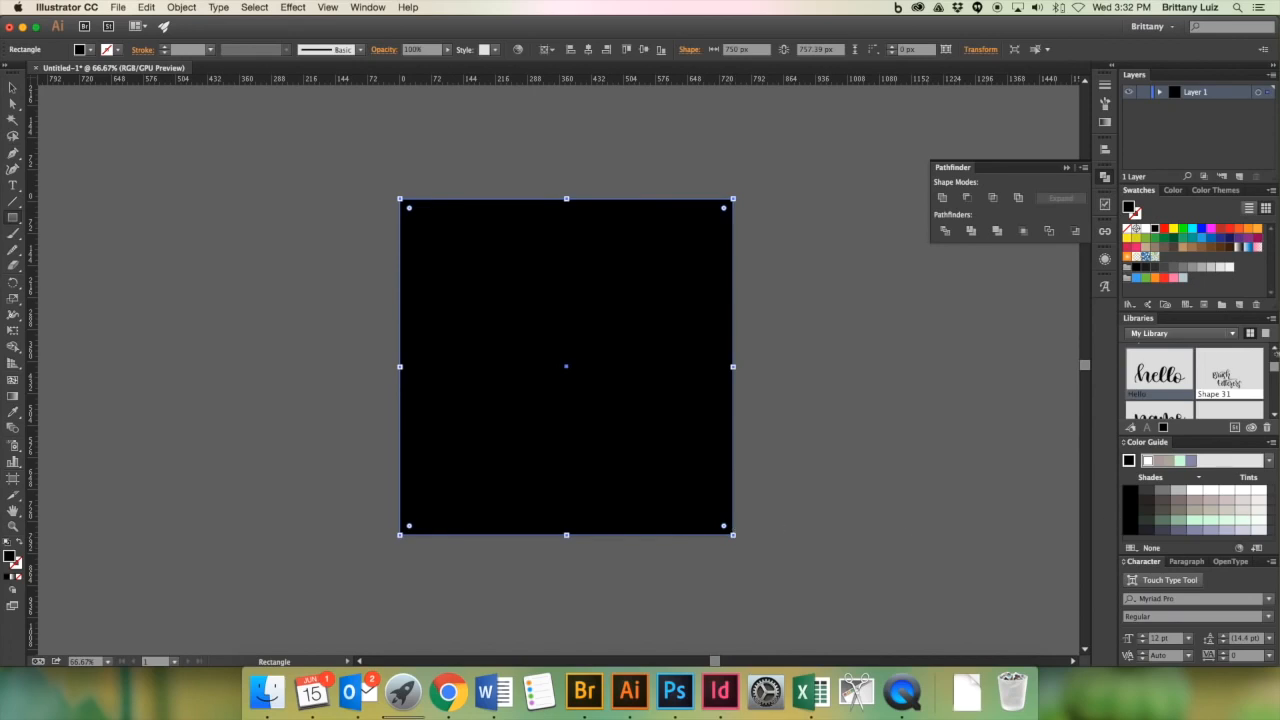
click(1173, 280)
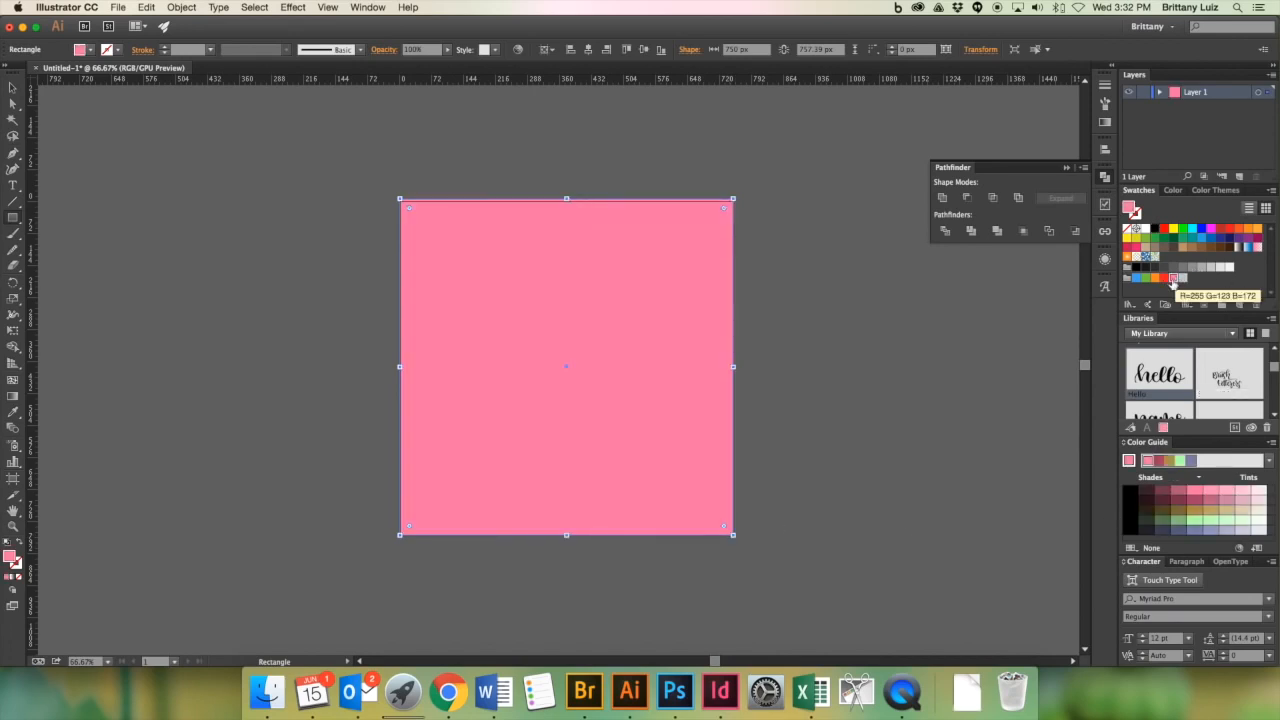
Send the pink rectangle to the back behind the hello lettering and deselect it.
right_click(686, 303)
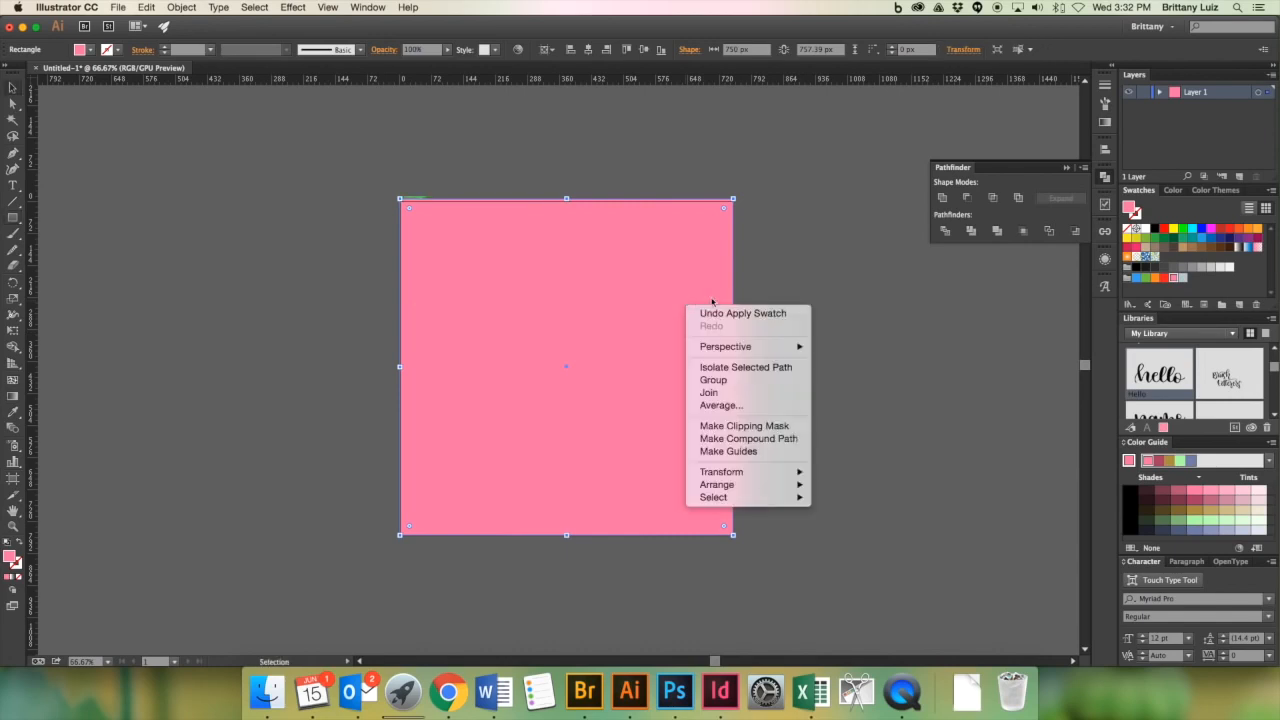
mouse_move(750, 485)
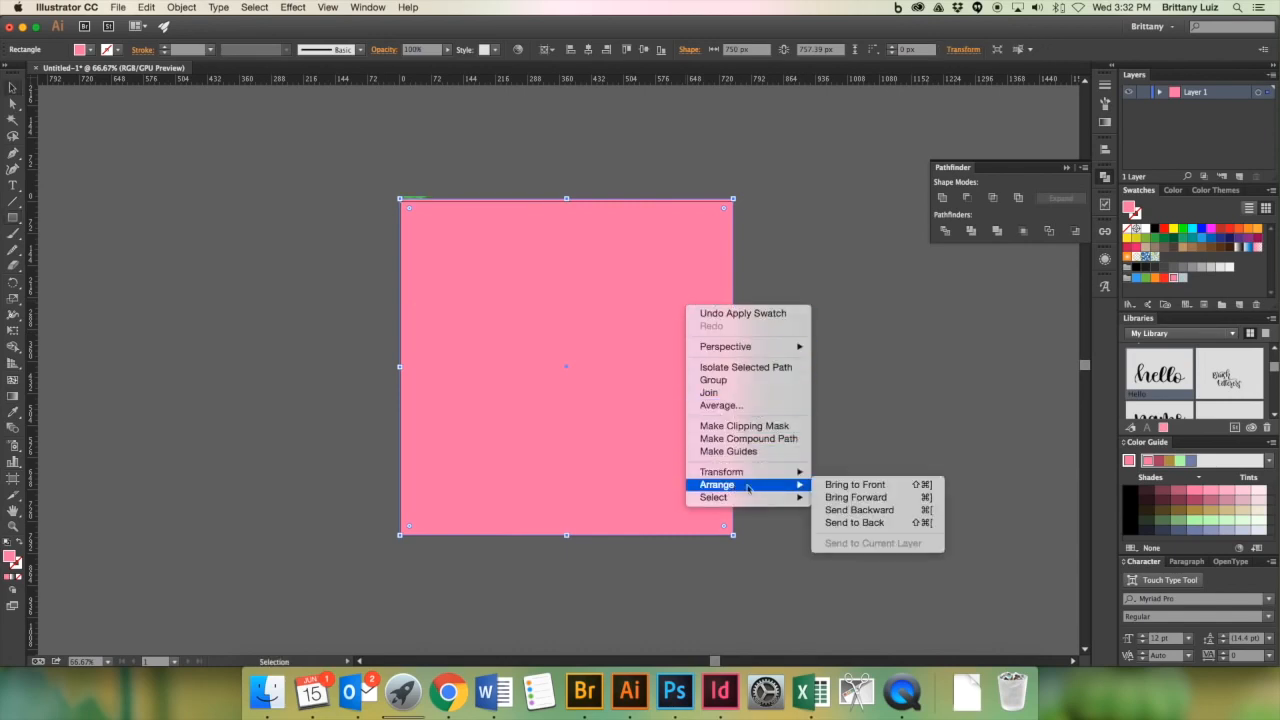
click(855, 522)
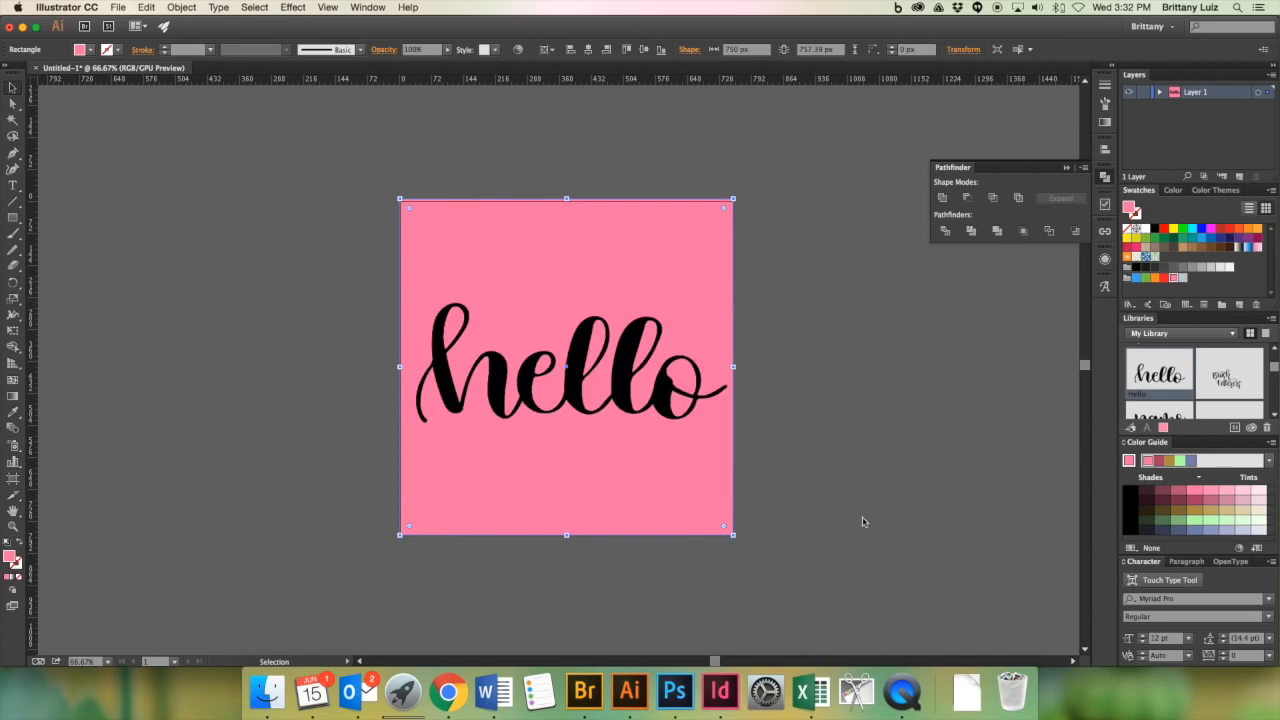
click(823, 362)
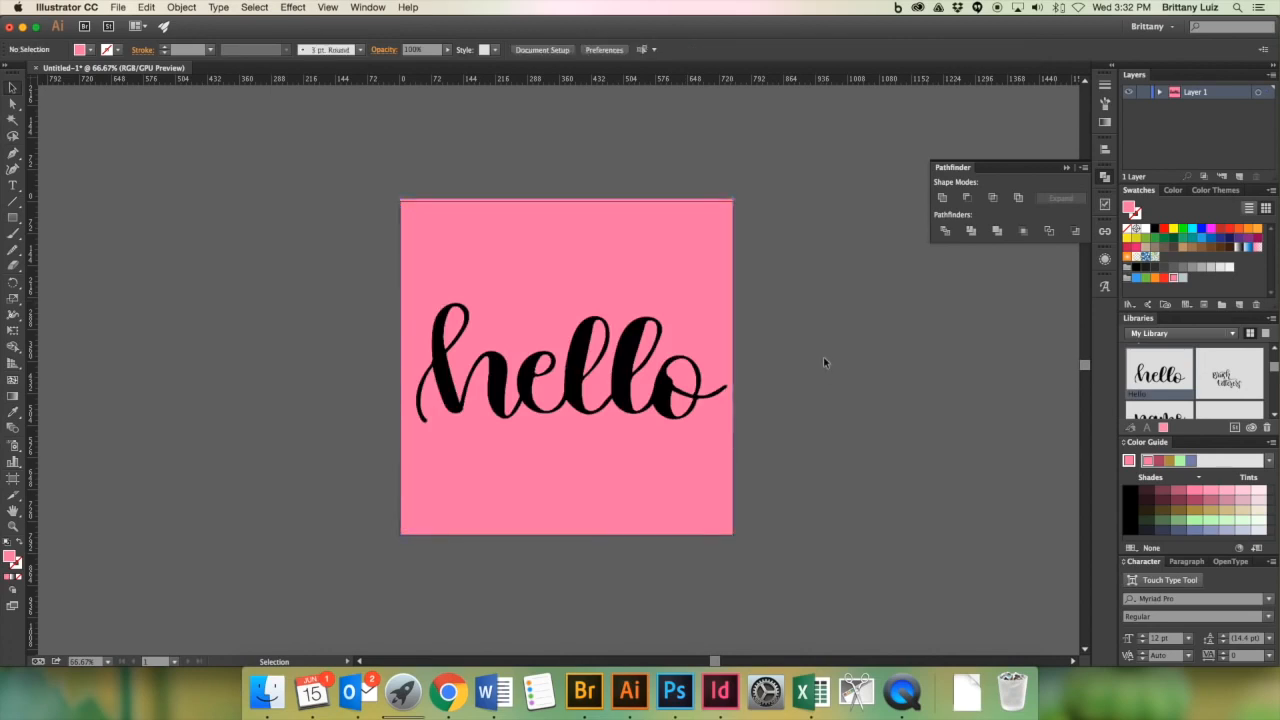
Change the fill of the hello lettering to white and deselect it.
click(585, 377)
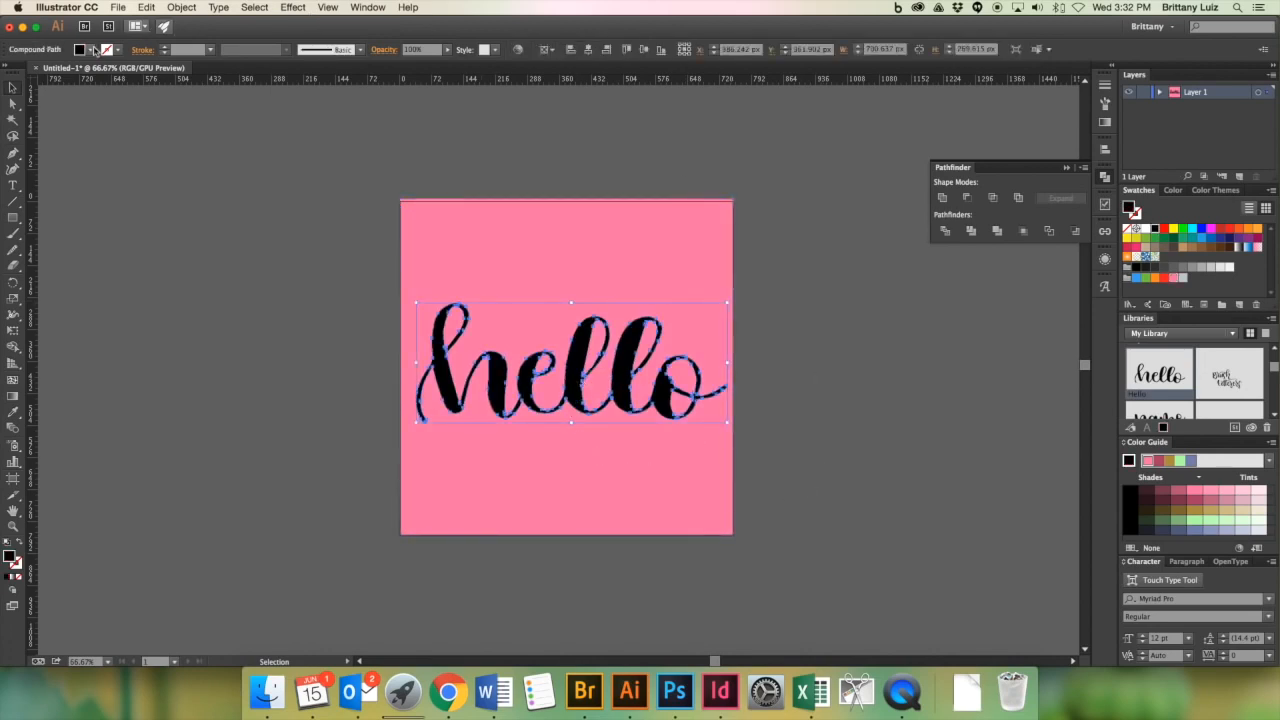
click(84, 49)
click(26, 73)
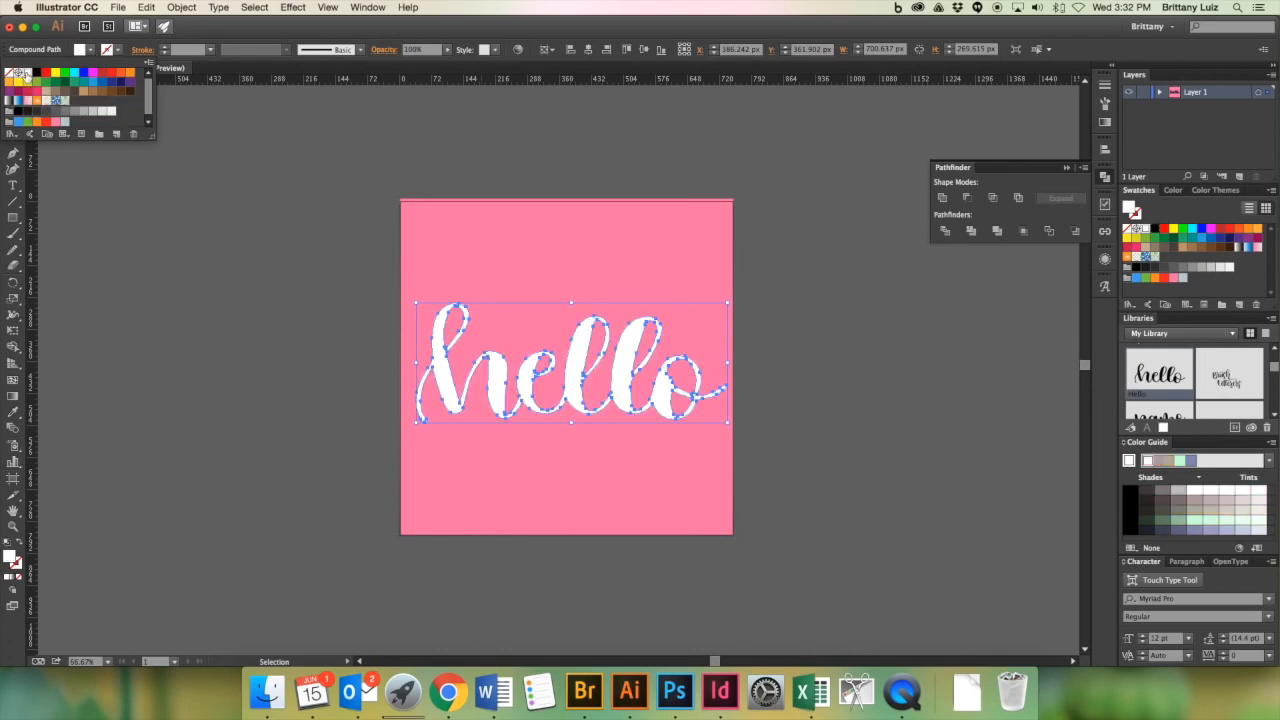
click(815, 254)
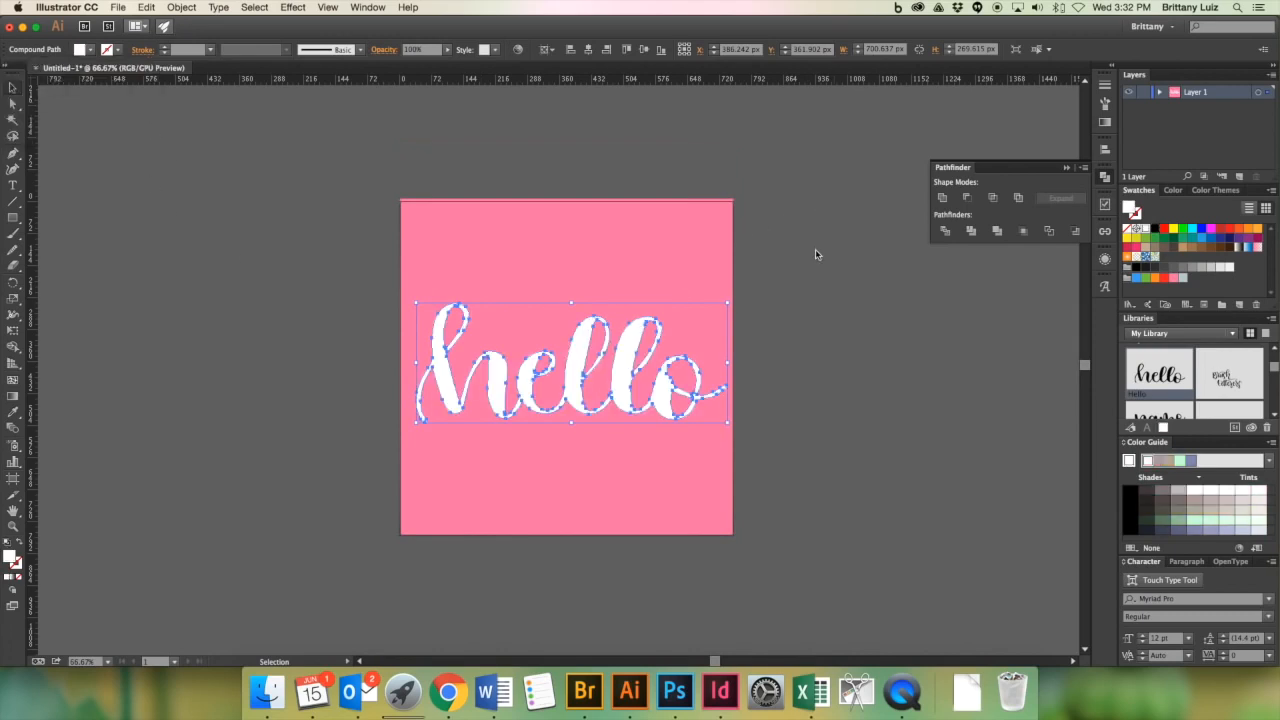
click(815, 254)
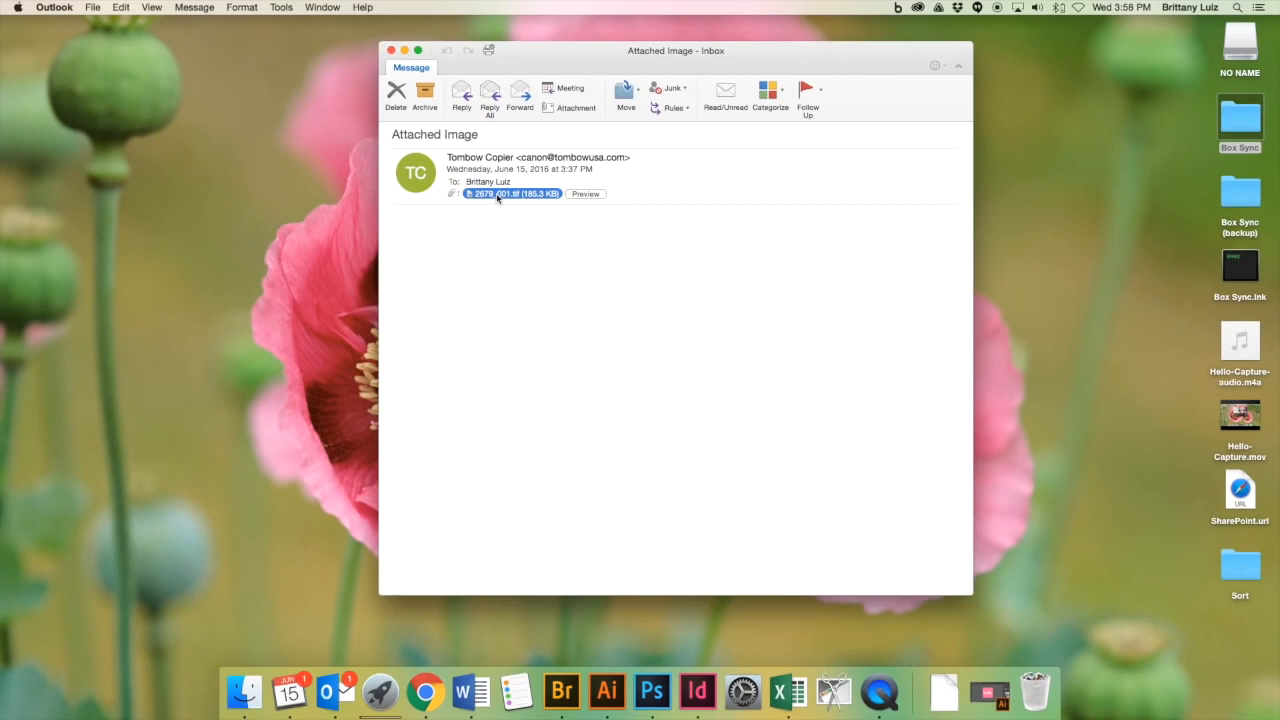
Open the emailed 2679_001.tif scan in Photoshop and rotate the image 90° counter clockwise.
drag(498, 198, 651, 690)
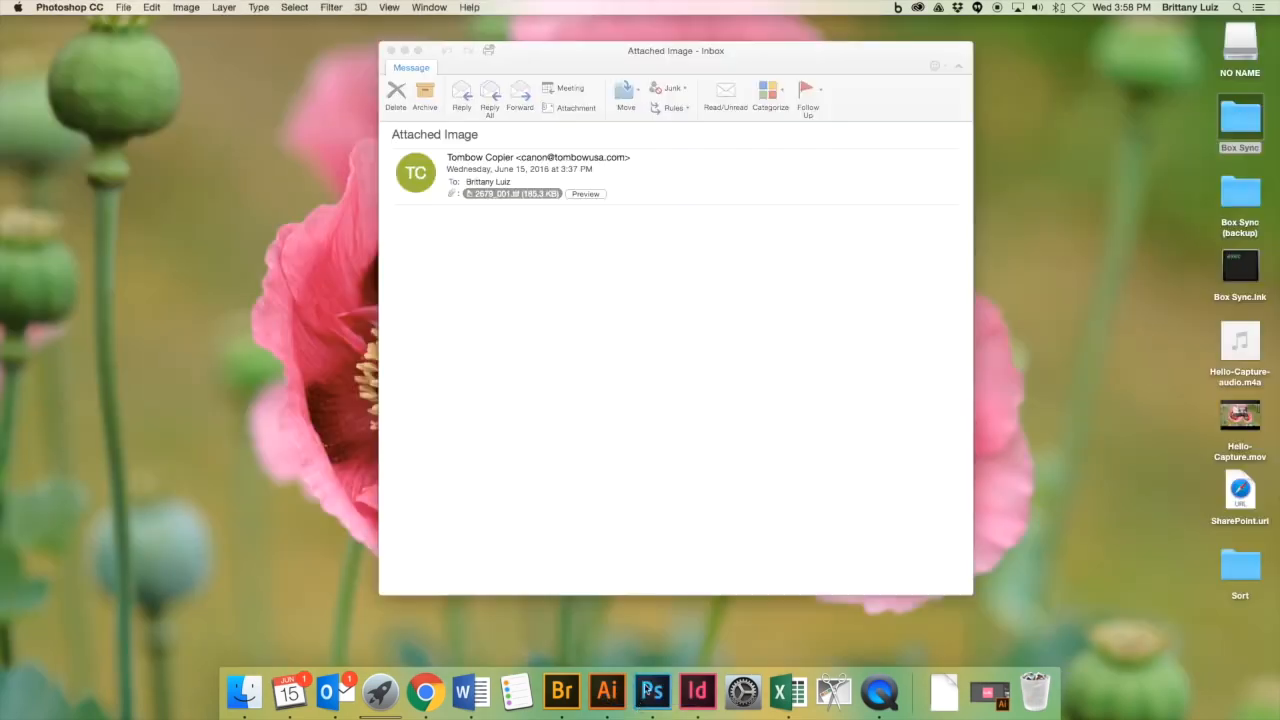
click(196, 9)
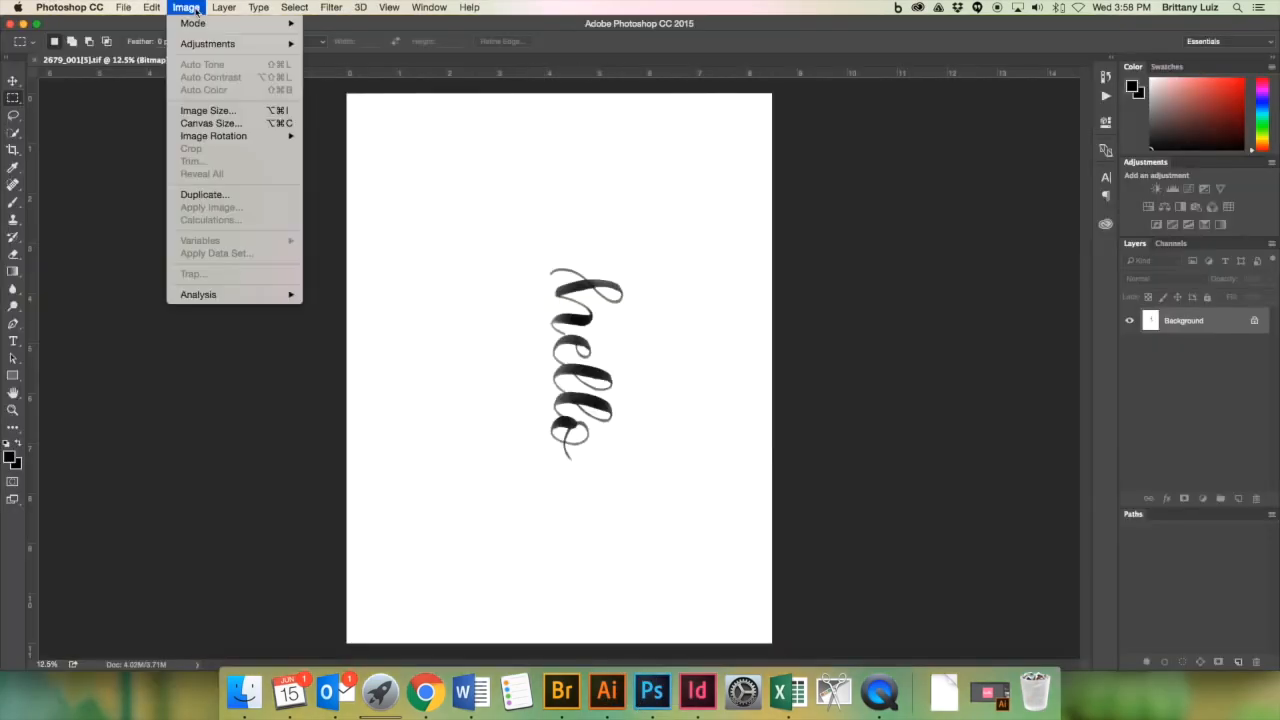
mouse_move(250, 137)
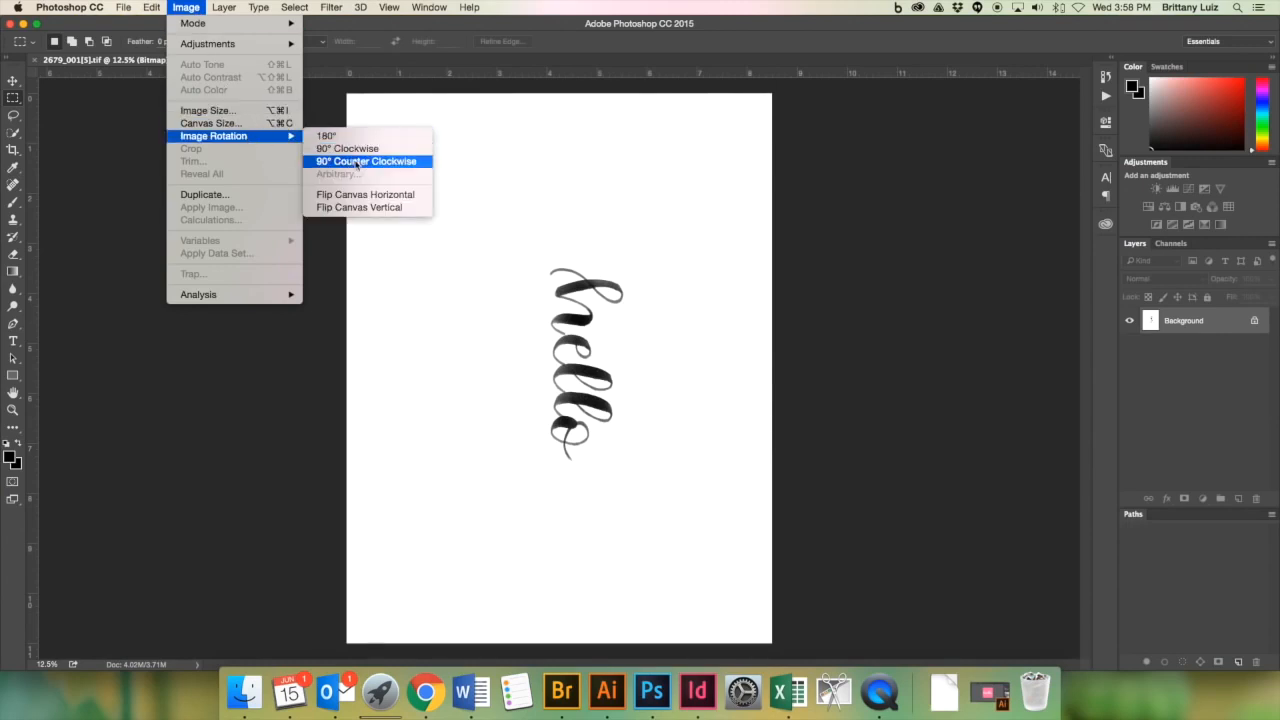
click(356, 161)
Crop the scan closely around the hello lettering.
click(14, 152)
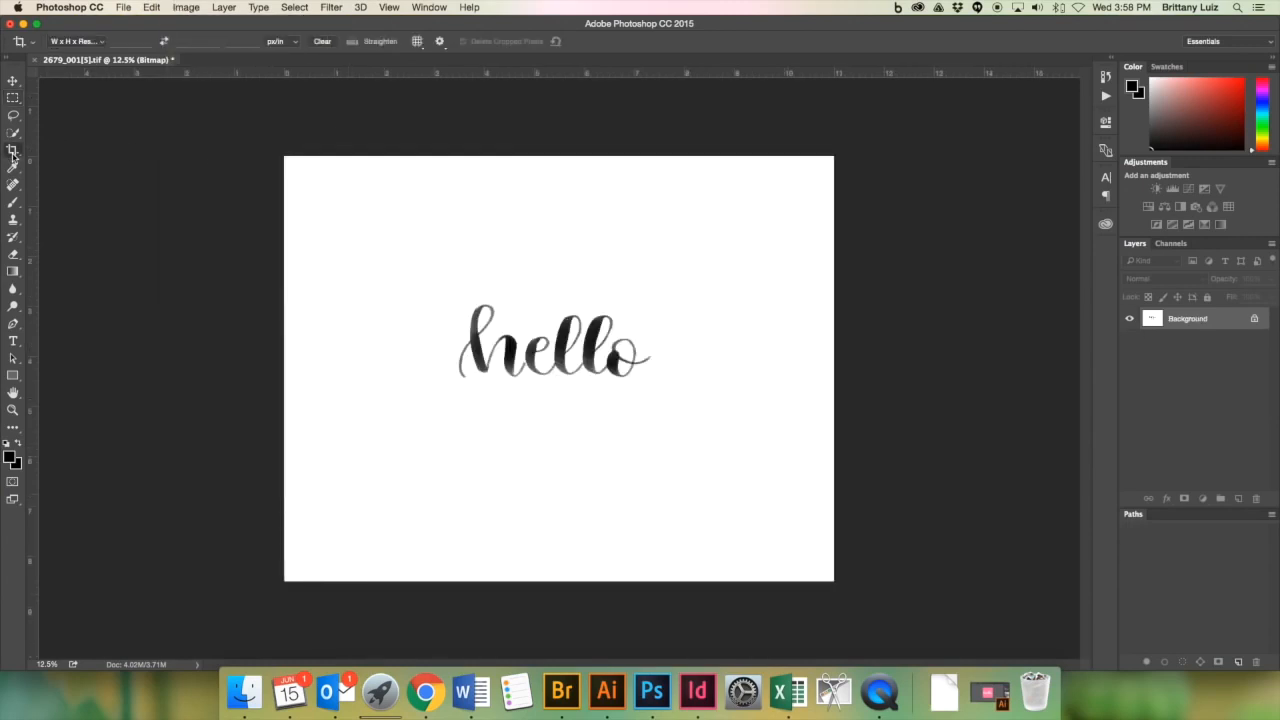
drag(447, 295, 660, 388)
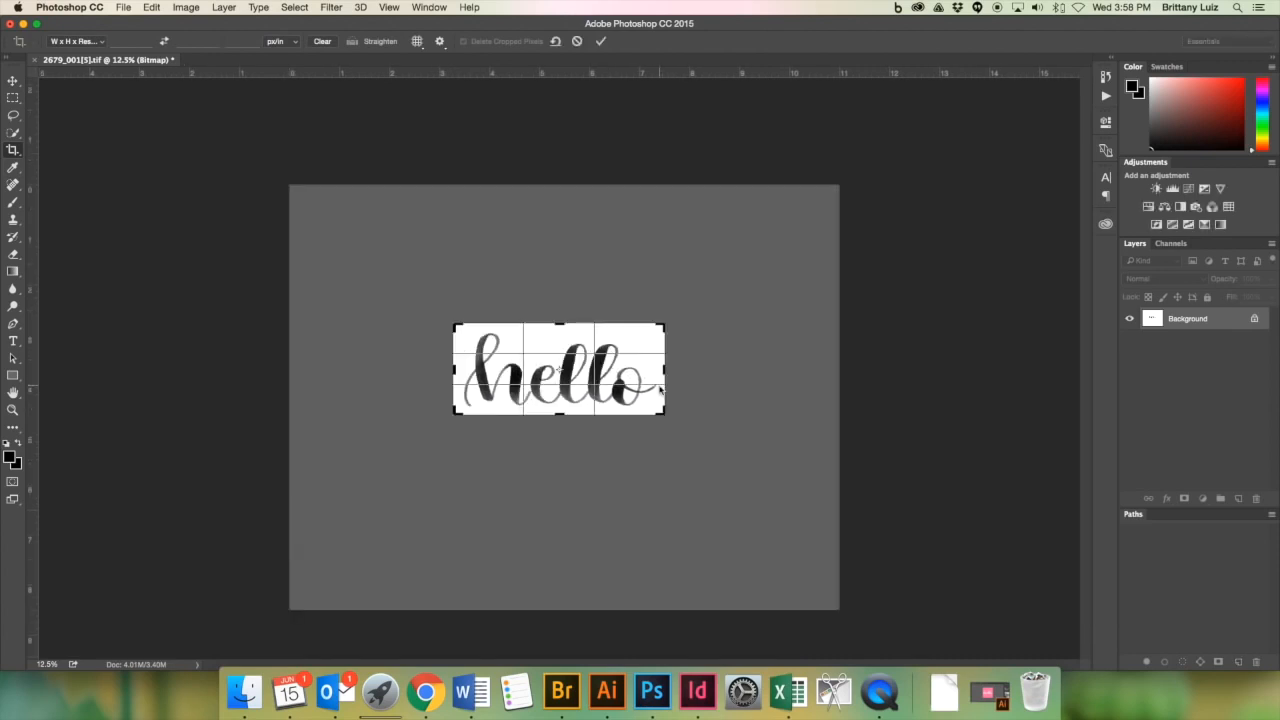
key(Return)
key(super+0)
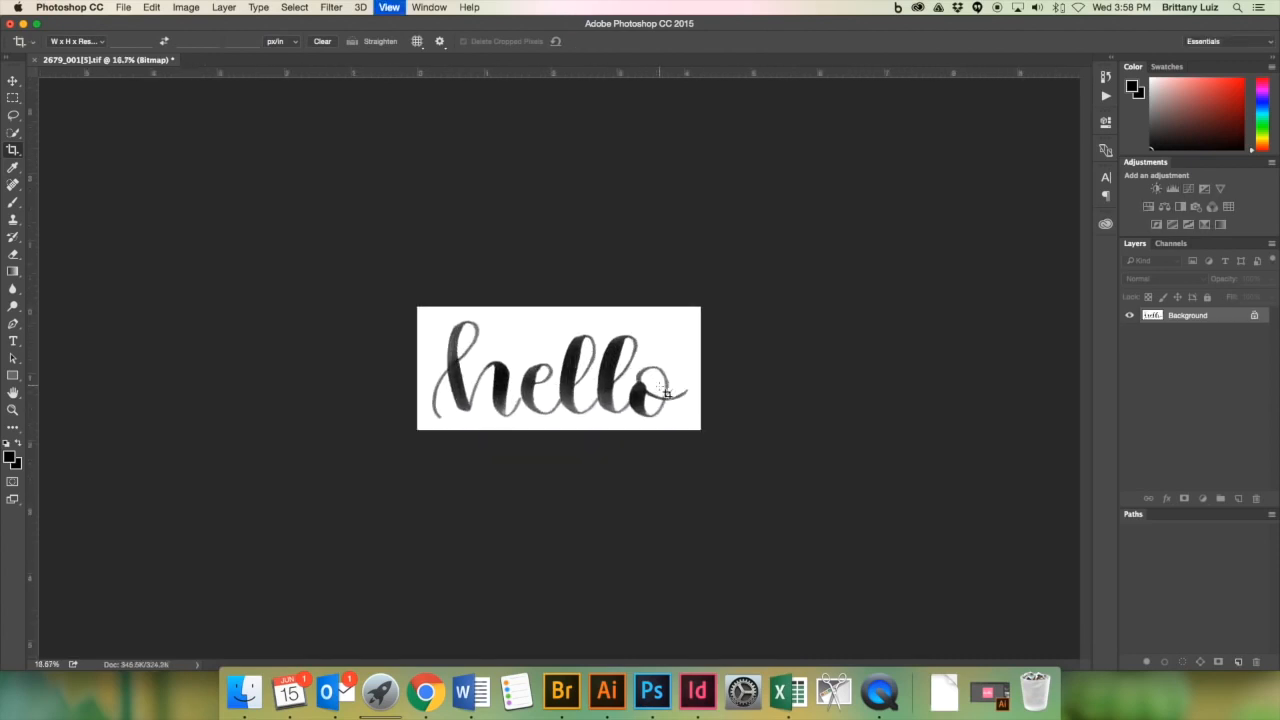
Convert the bitmap scan to Grayscale with a size ratio of 1, and from there to RGB Color.
key(super+equal)
key(super+equal)
key(super+equal)
key(super+minus)
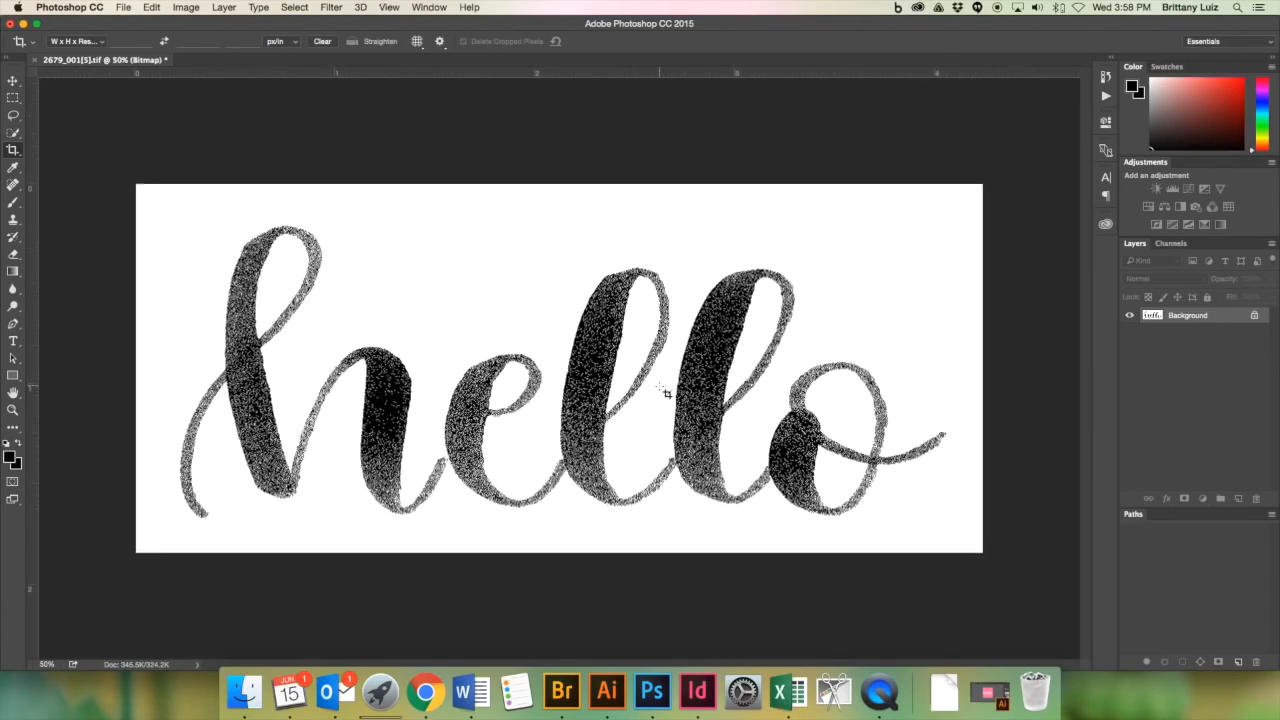
click(190, 8)
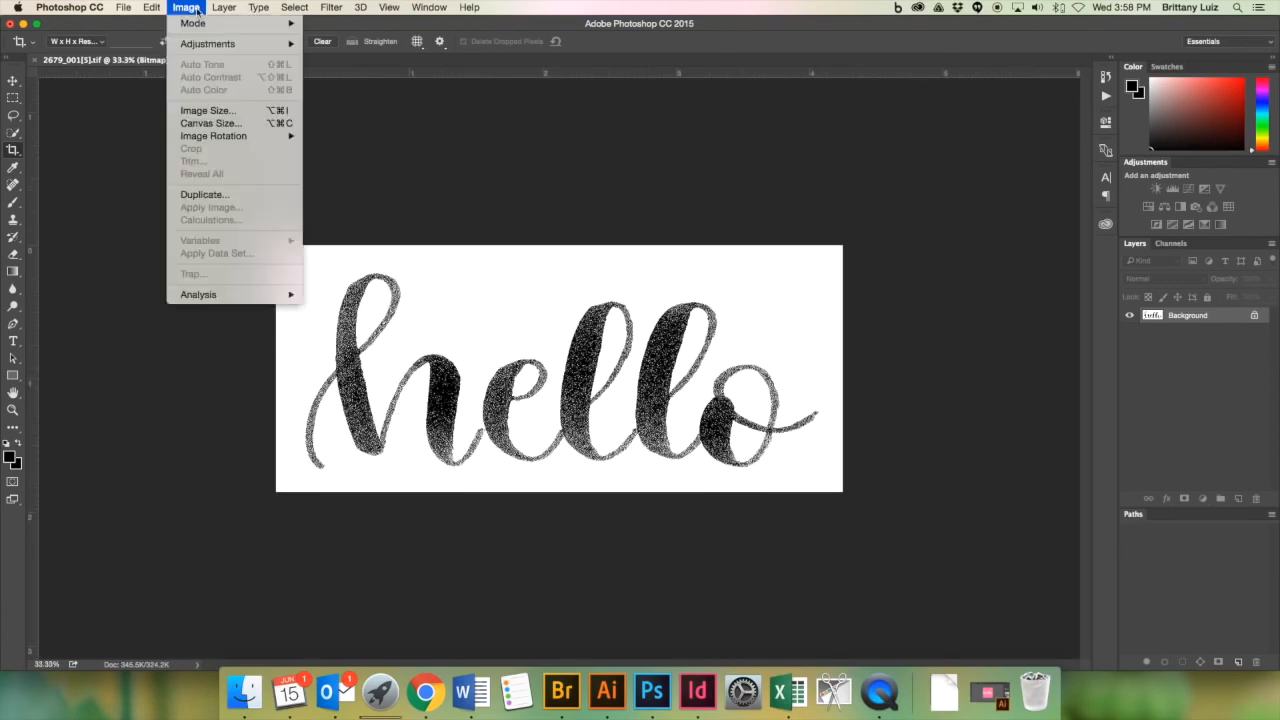
mouse_move(195, 23)
click(326, 43)
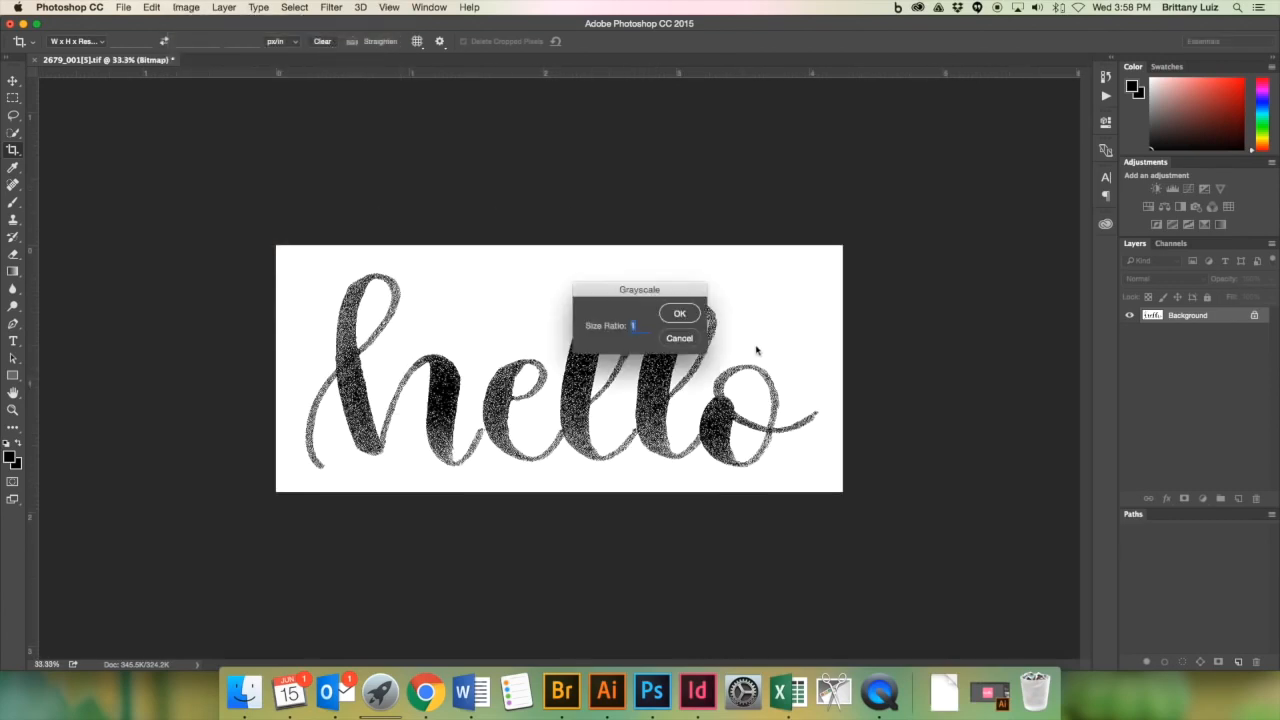
click(695, 314)
click(186, 7)
mouse_move(200, 23)
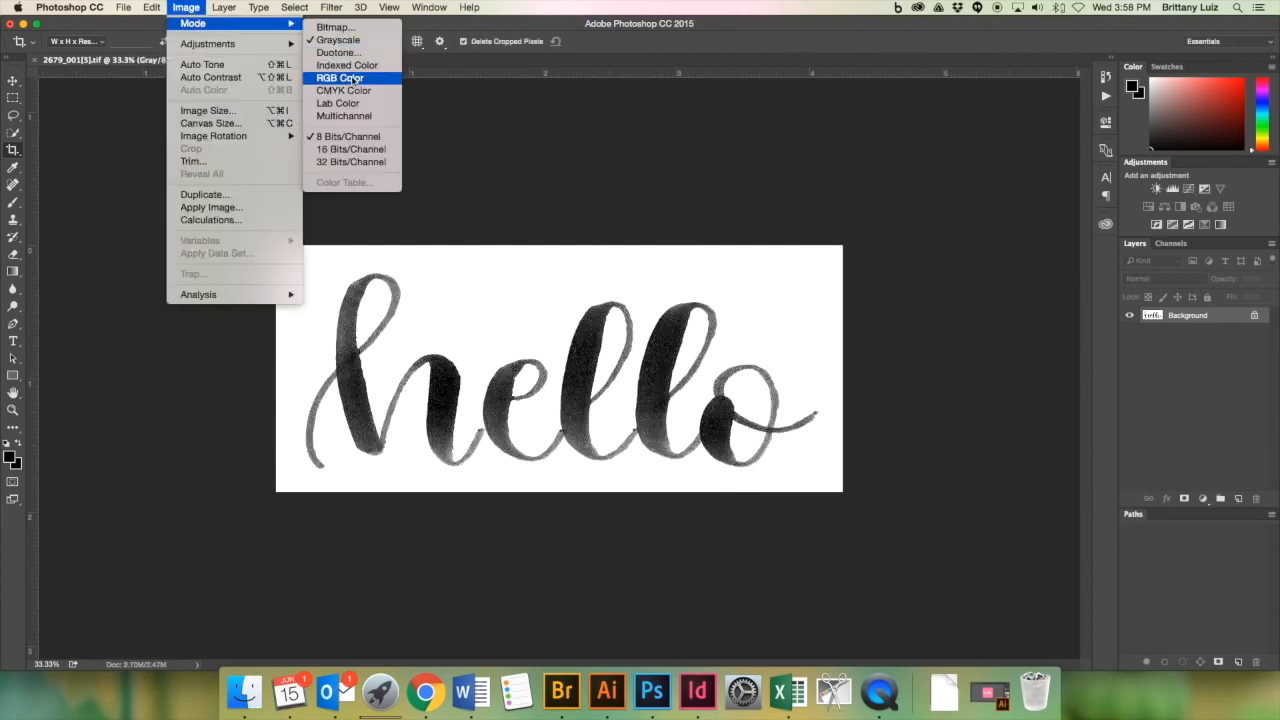
click(355, 79)
Try darkening the lettering with a Levels adjustment by raising the black input level to 223.
click(196, 7)
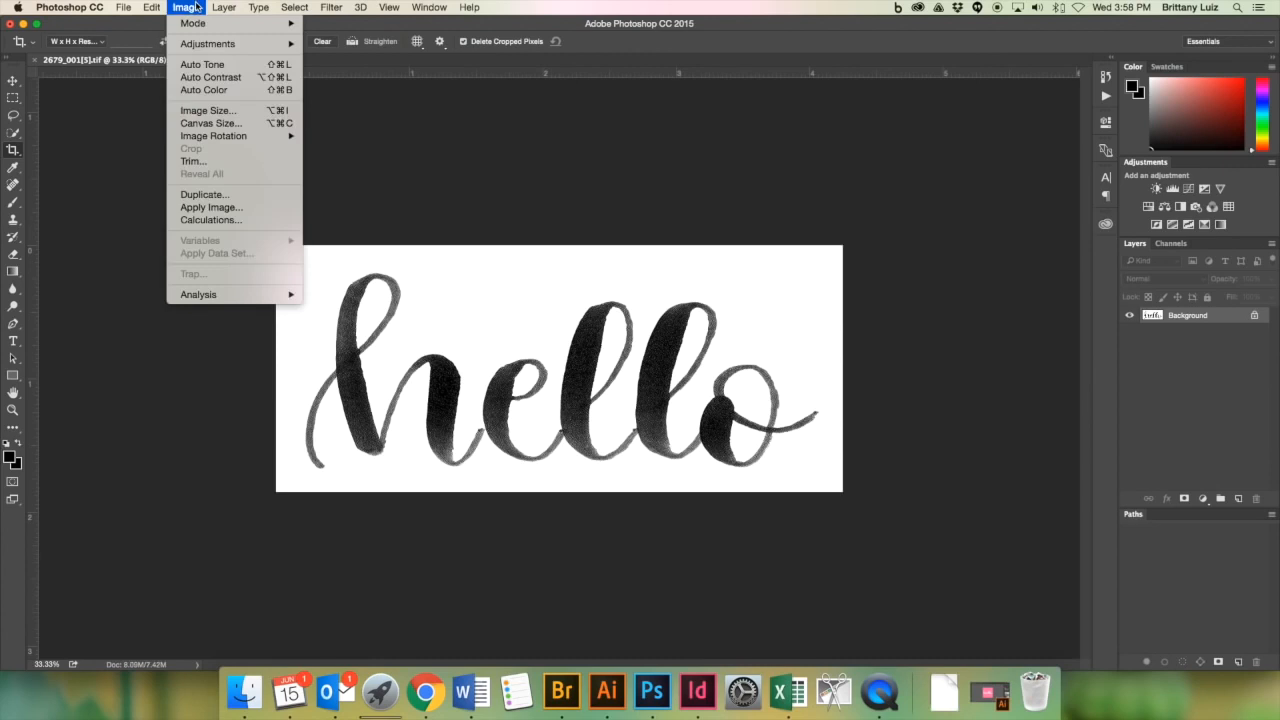
mouse_move(216, 48)
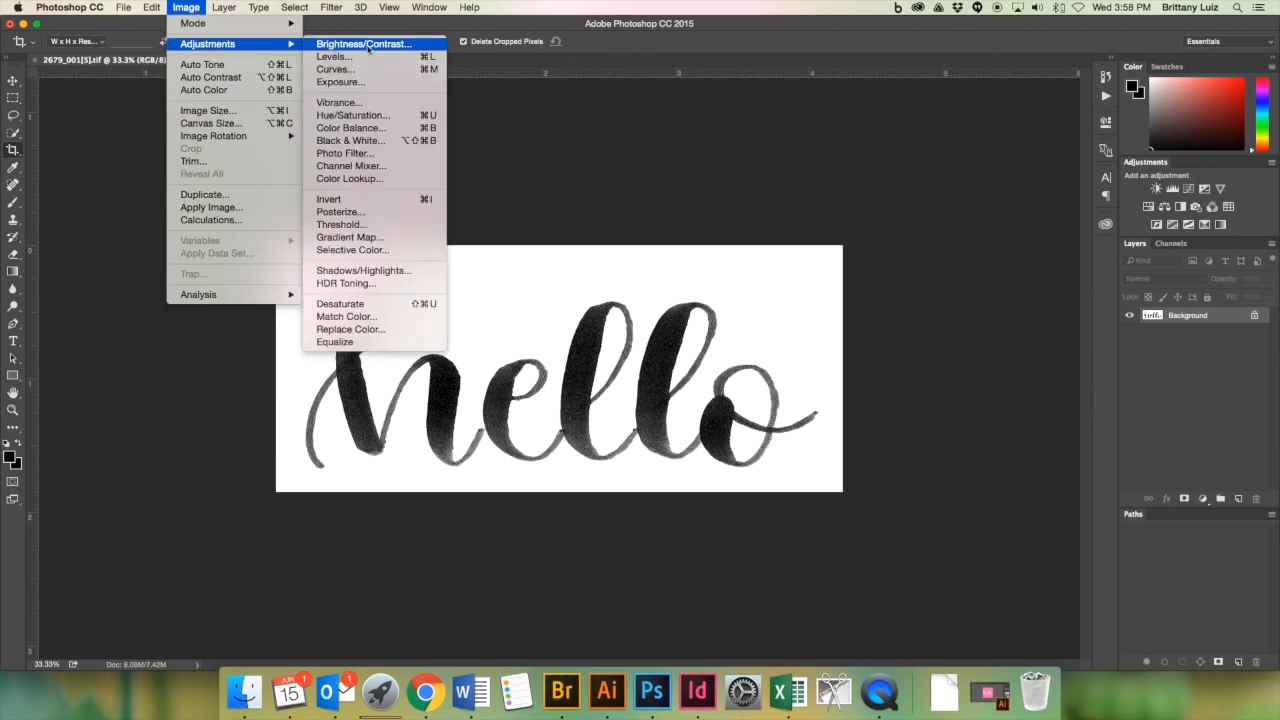
click(366, 57)
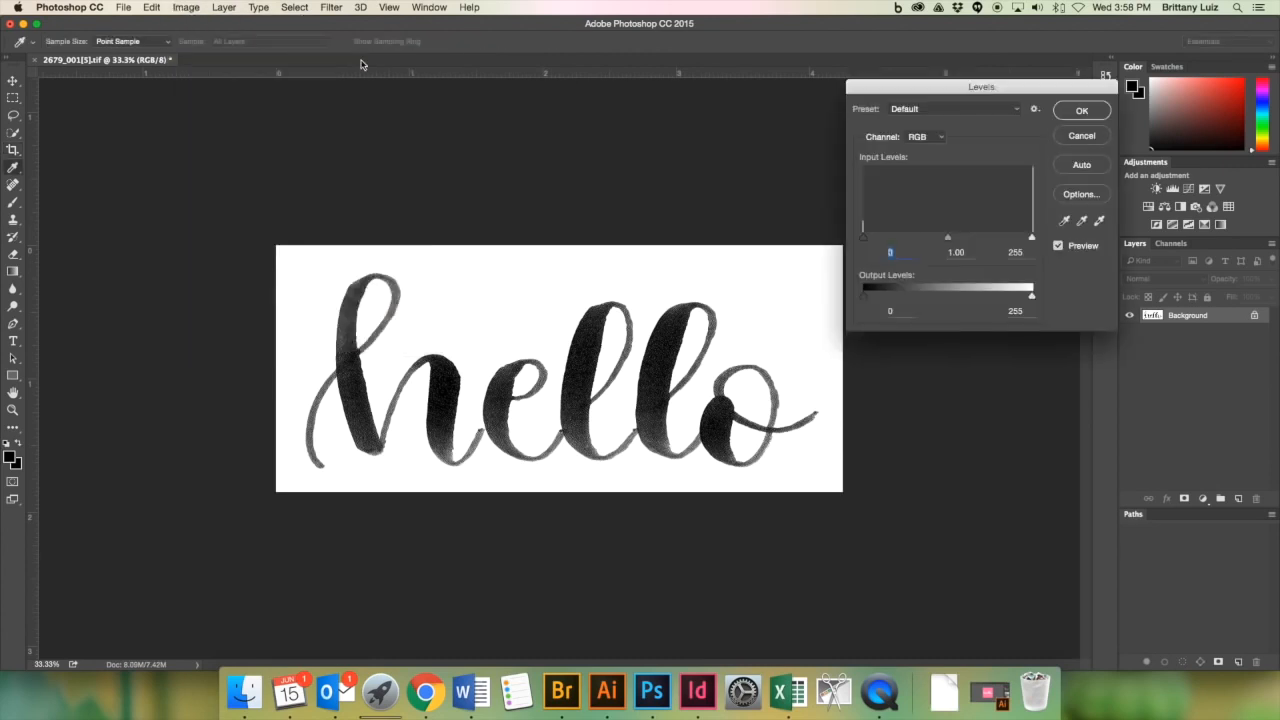
drag(866, 239, 1013, 240)
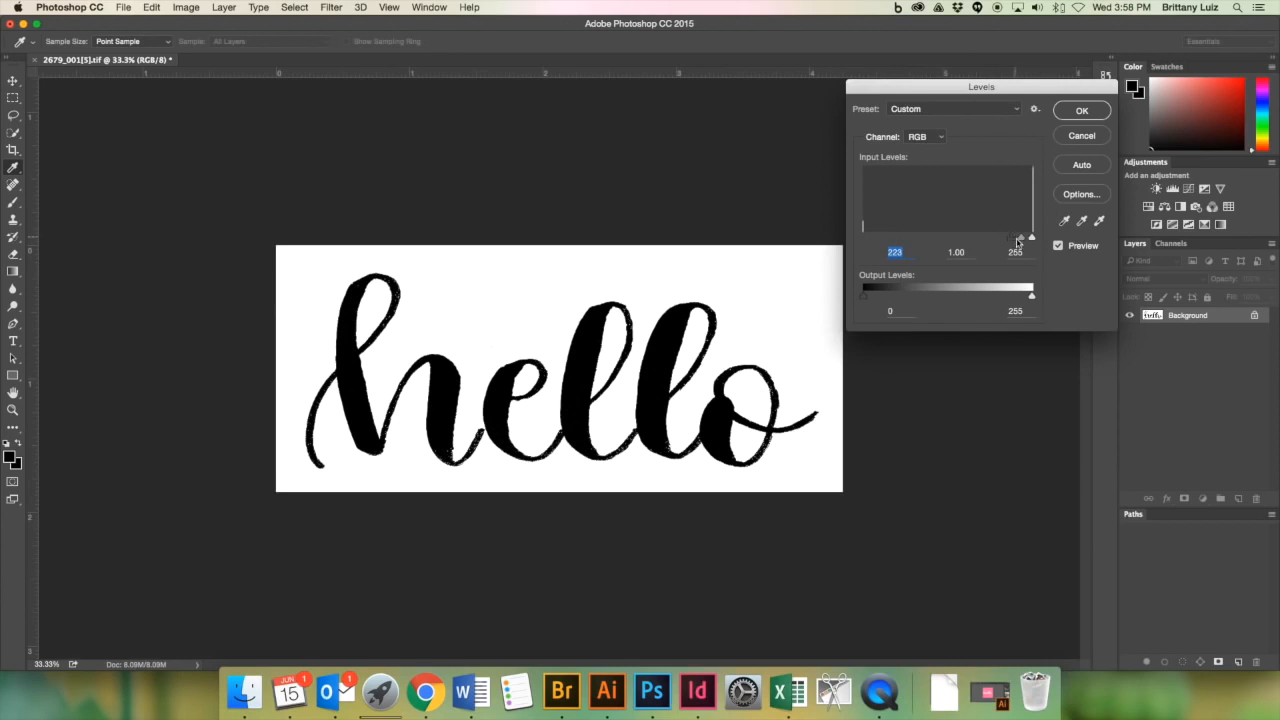
click(1101, 115)
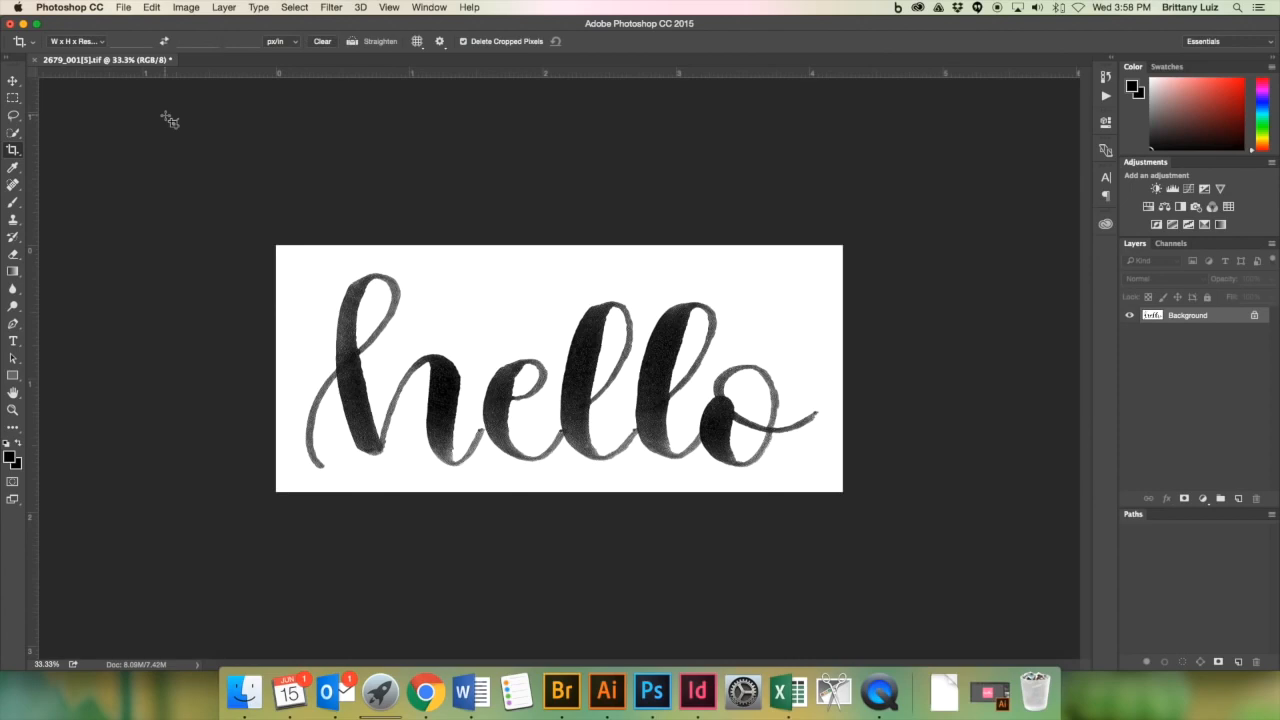
Copy the whole scan and paste it into a new 750 by 750 px Illustrator document using the Instagram profile.
key(super+a)
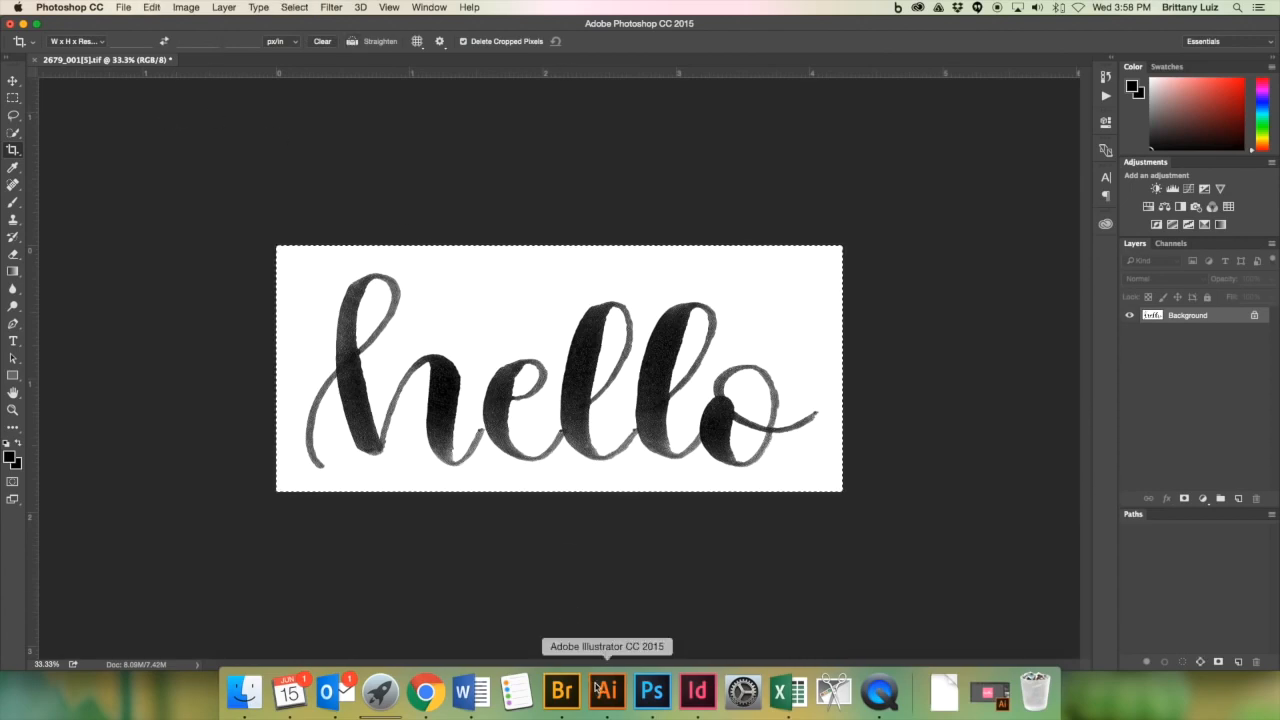
click(607, 690)
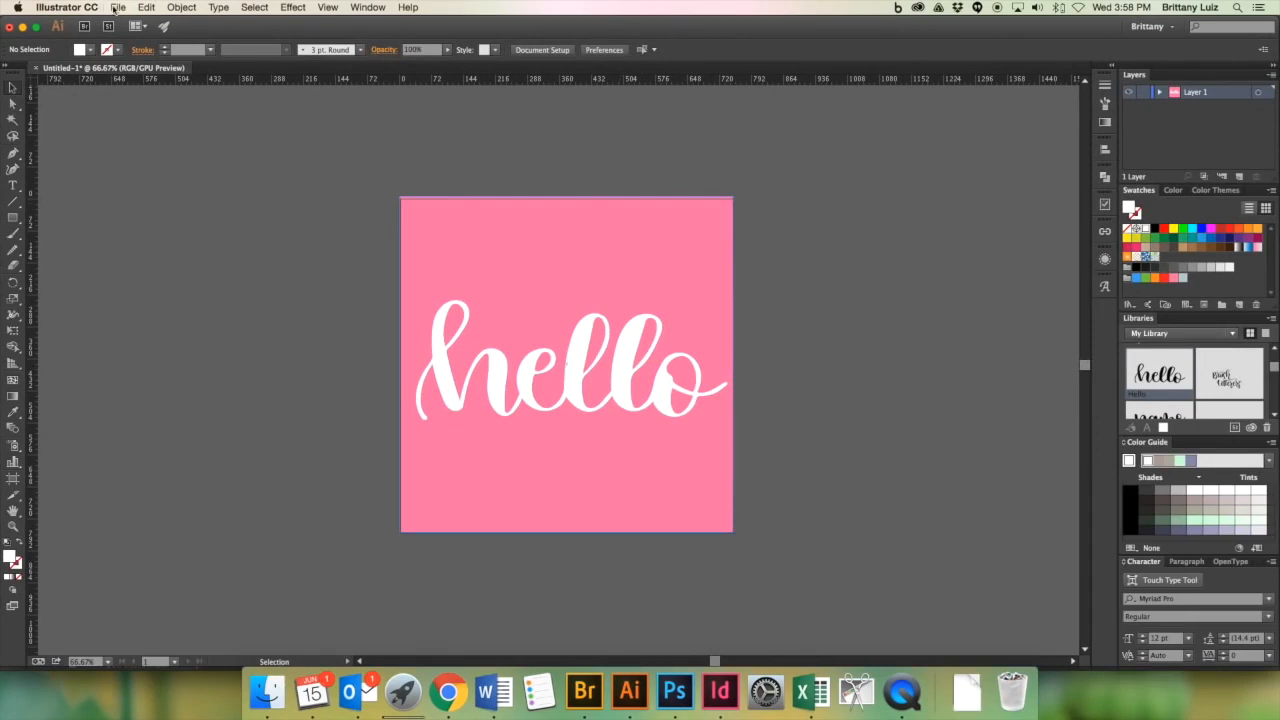
click(116, 8)
click(131, 23)
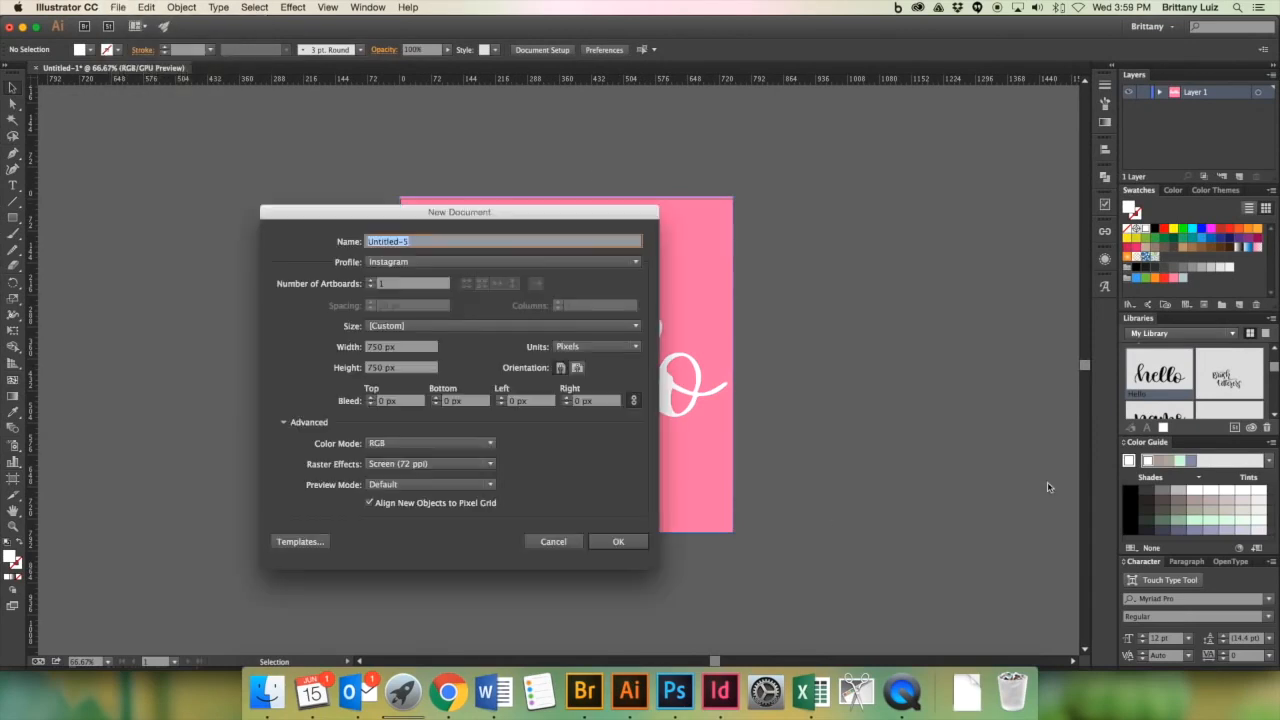
click(618, 541)
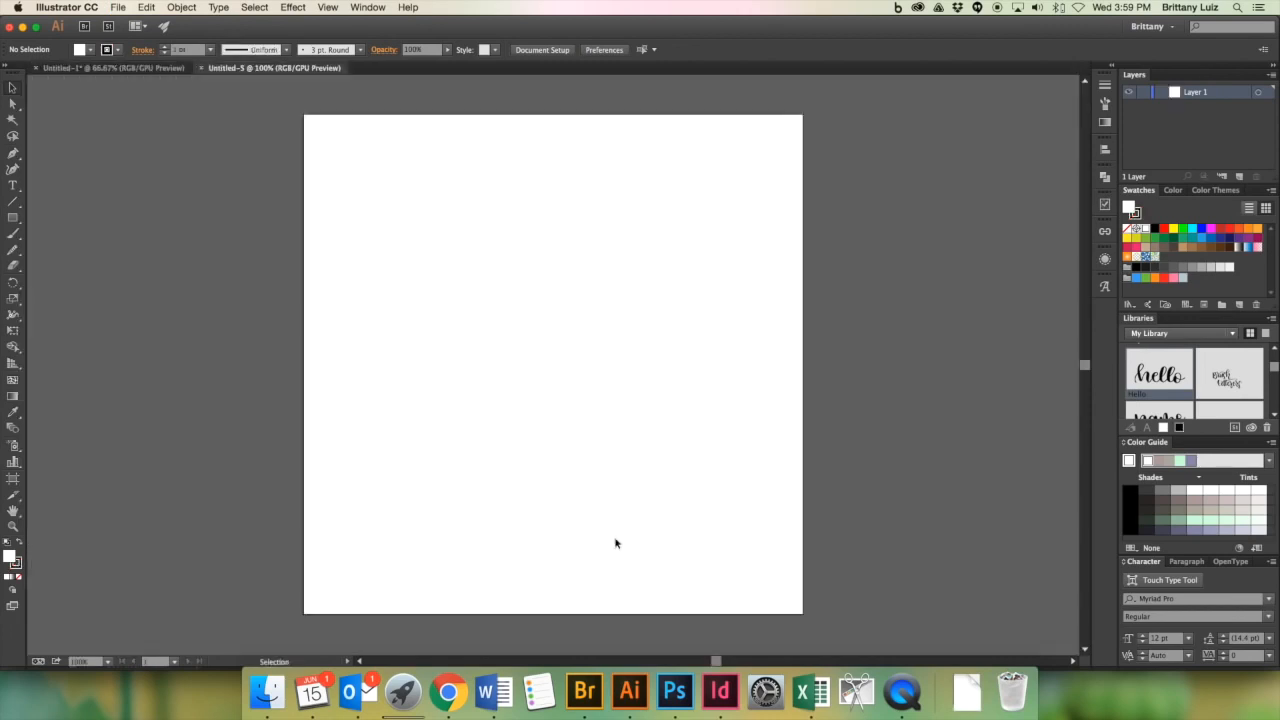
key(super+v)
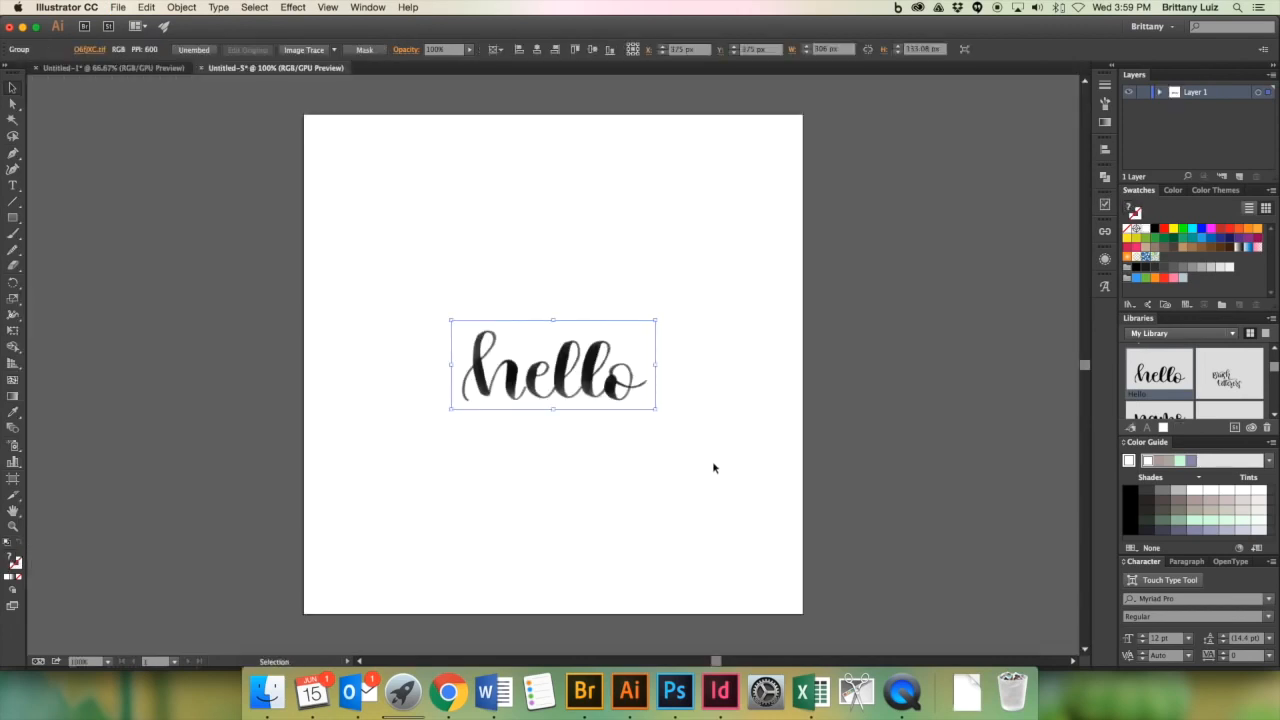
Convert the pasted hello scan into a tracing object with Image Trace's default preset.
click(713, 467)
key(a)
key(super+equal)
key(super+equal)
key(super+equal)
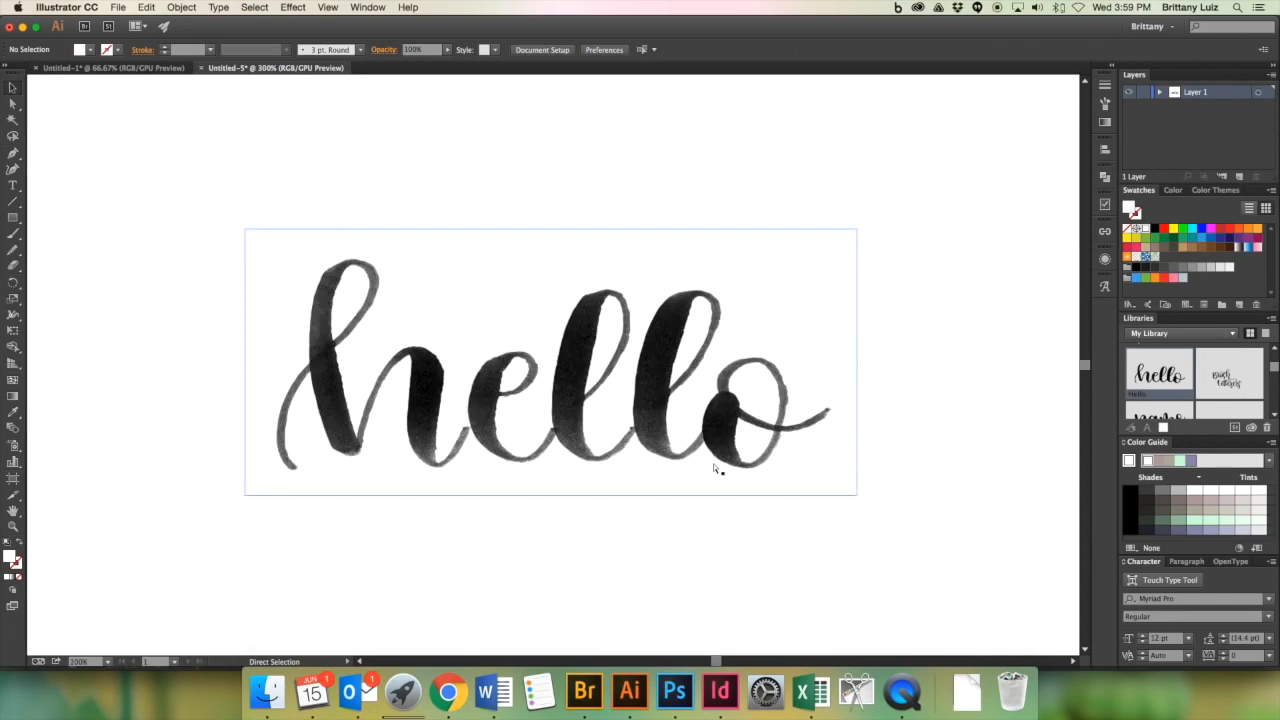
key(v)
click(522, 400)
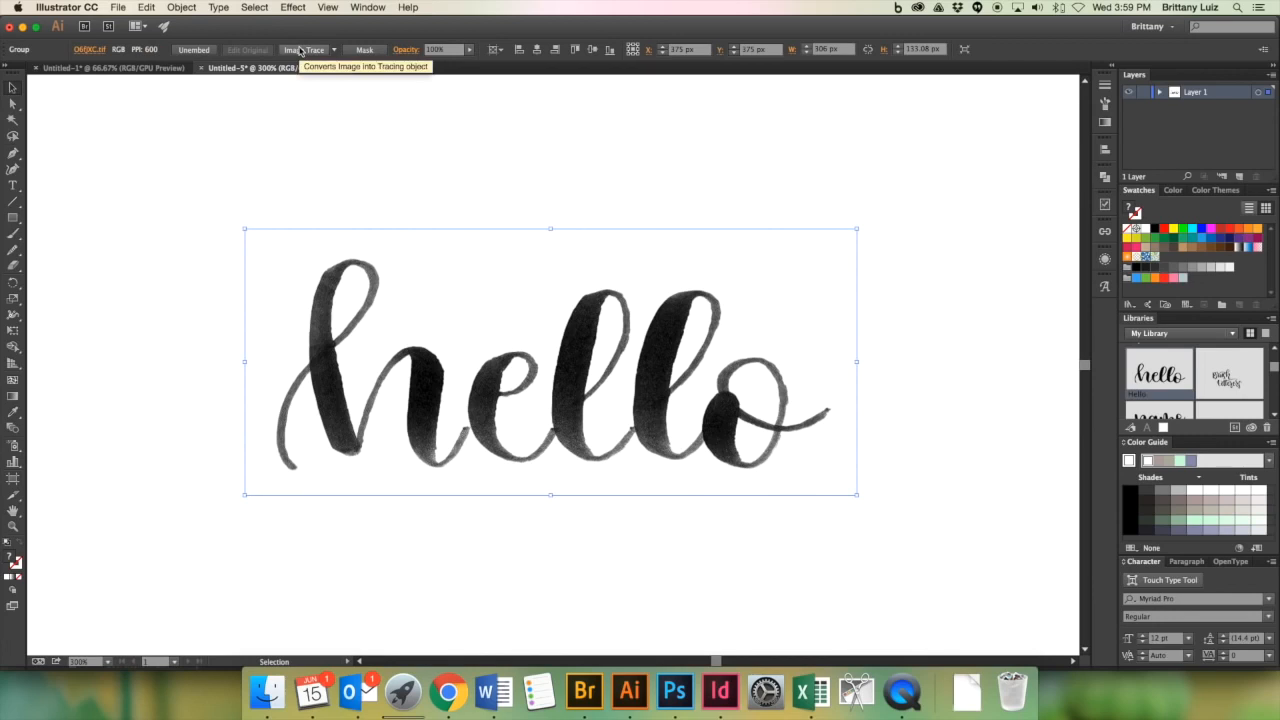
click(300, 50)
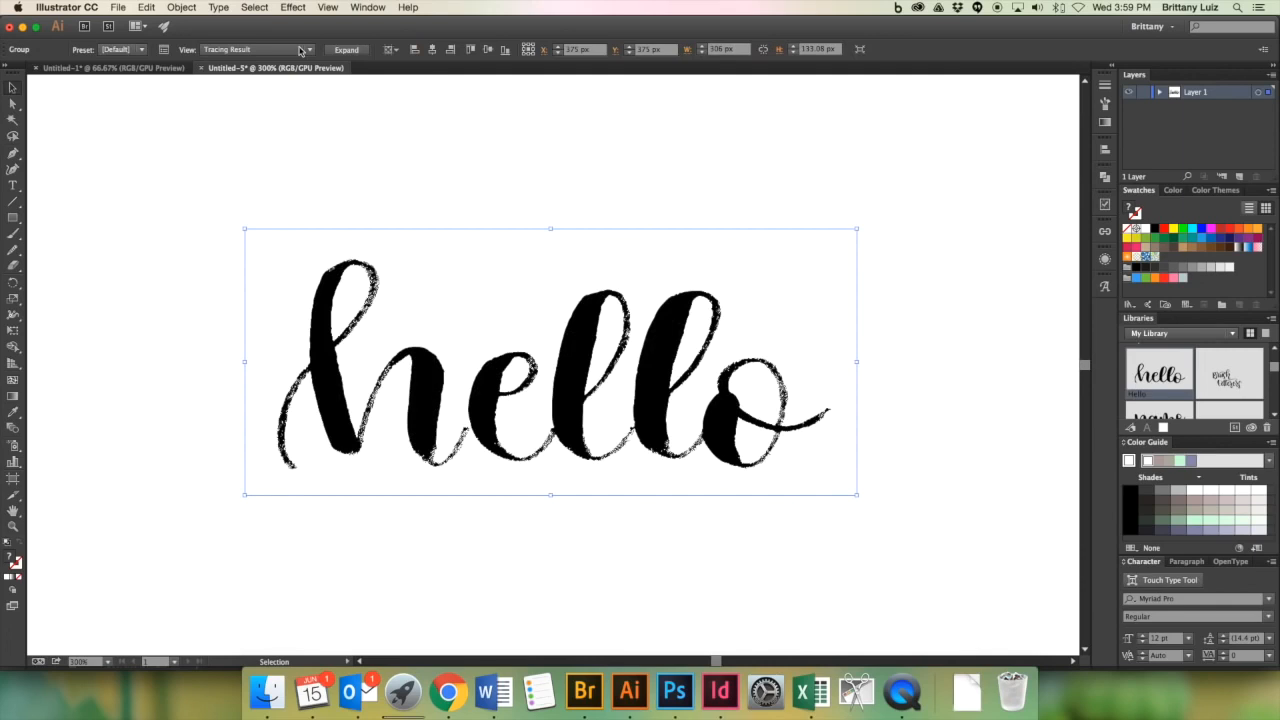
Set the Image Trace threshold to 212 and raise the Paths setting slightly for the hello tracing.
scroll(552, 341, left, 3)
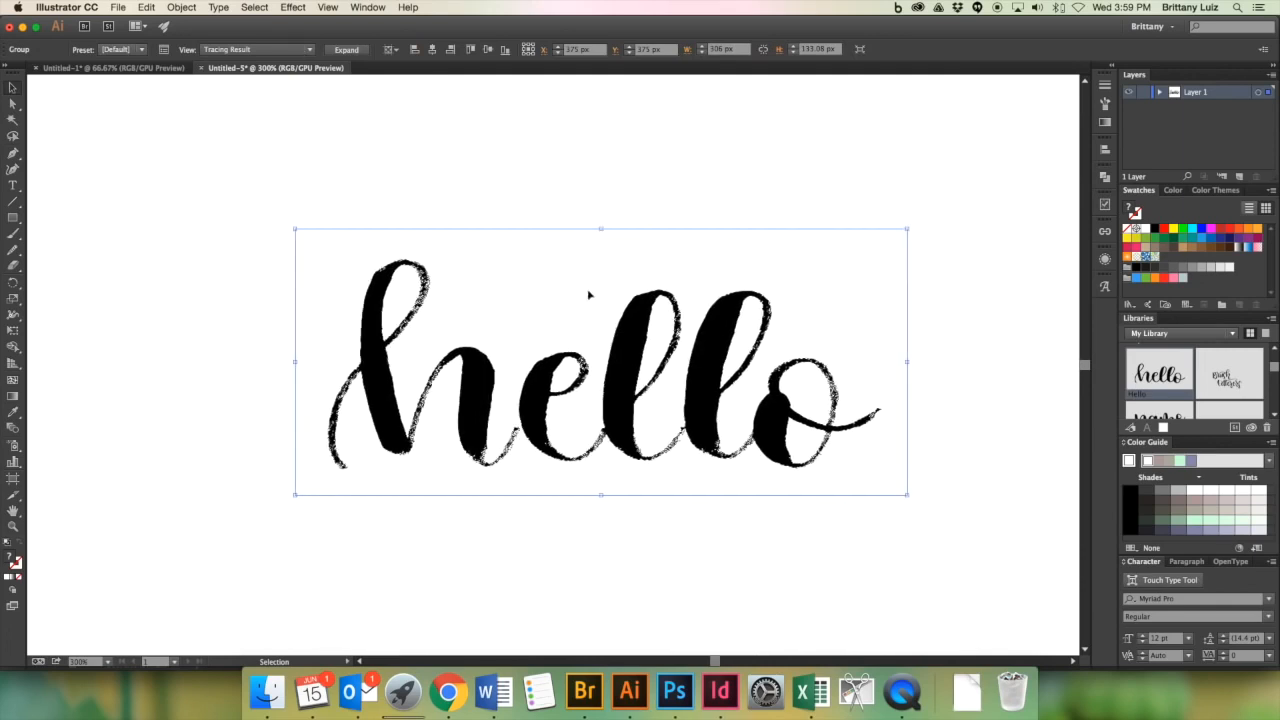
click(164, 50)
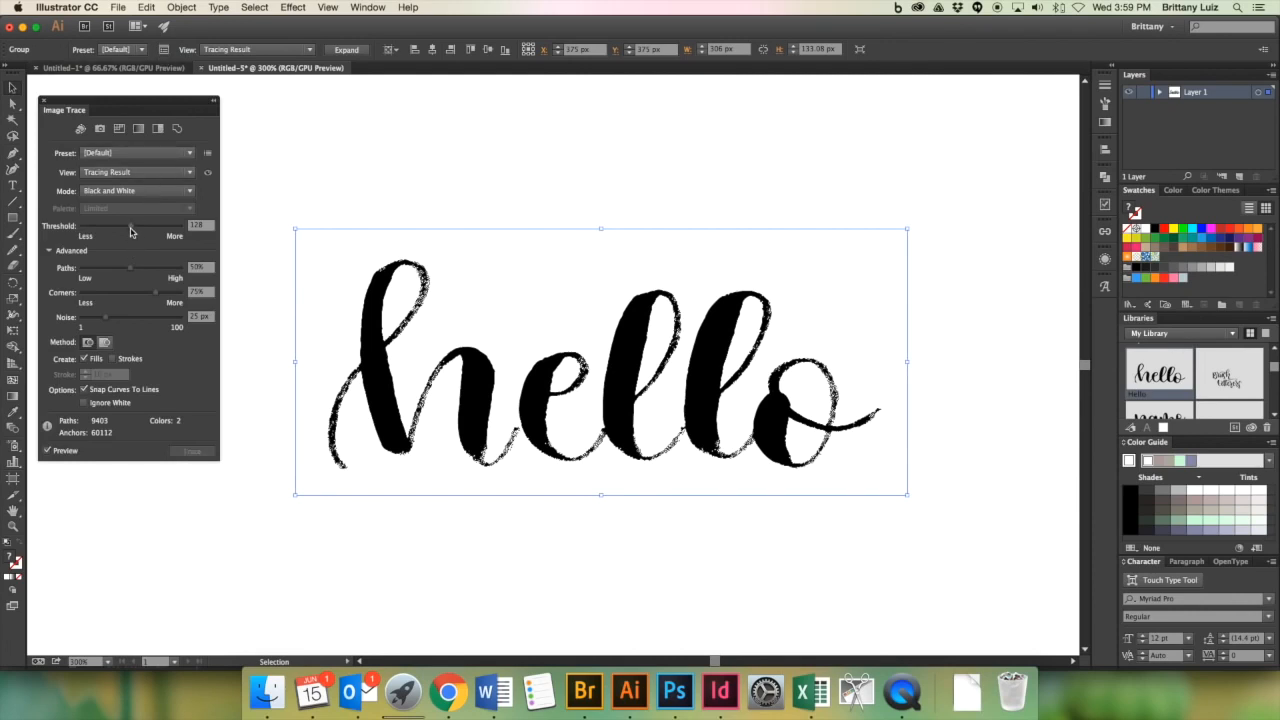
drag(131, 231, 164, 232)
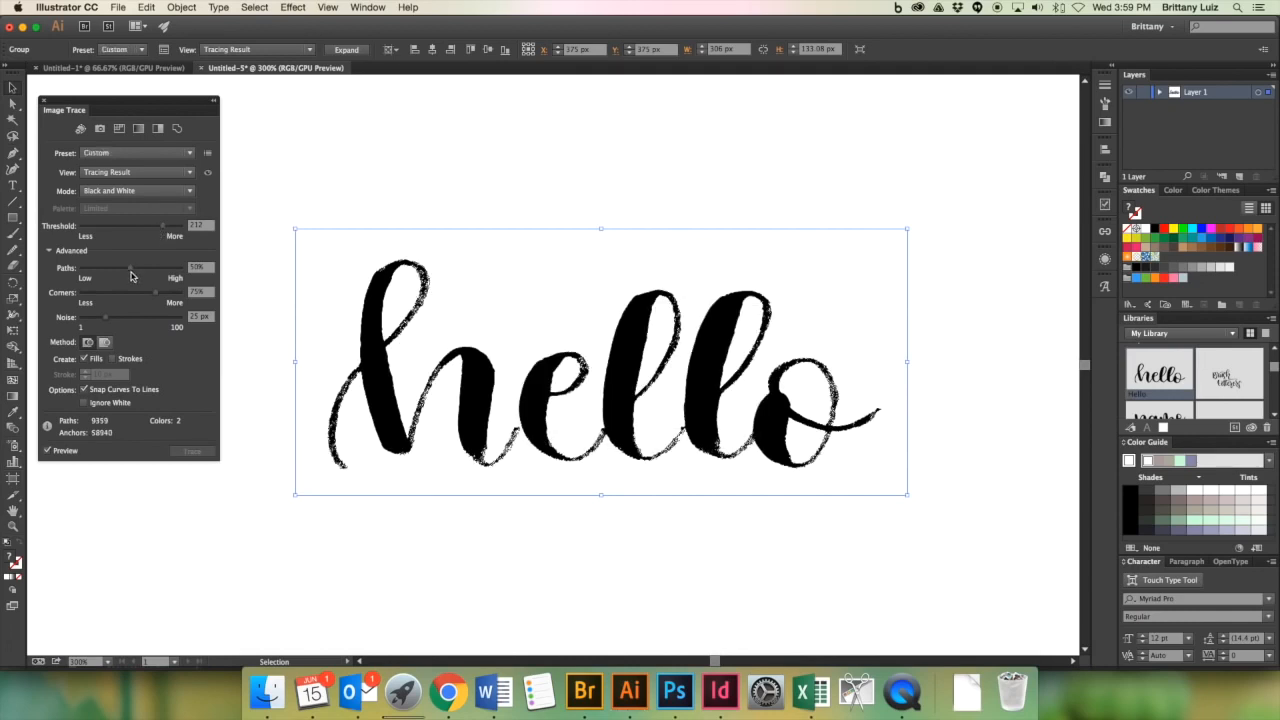
drag(131, 273, 144, 274)
click(43, 100)
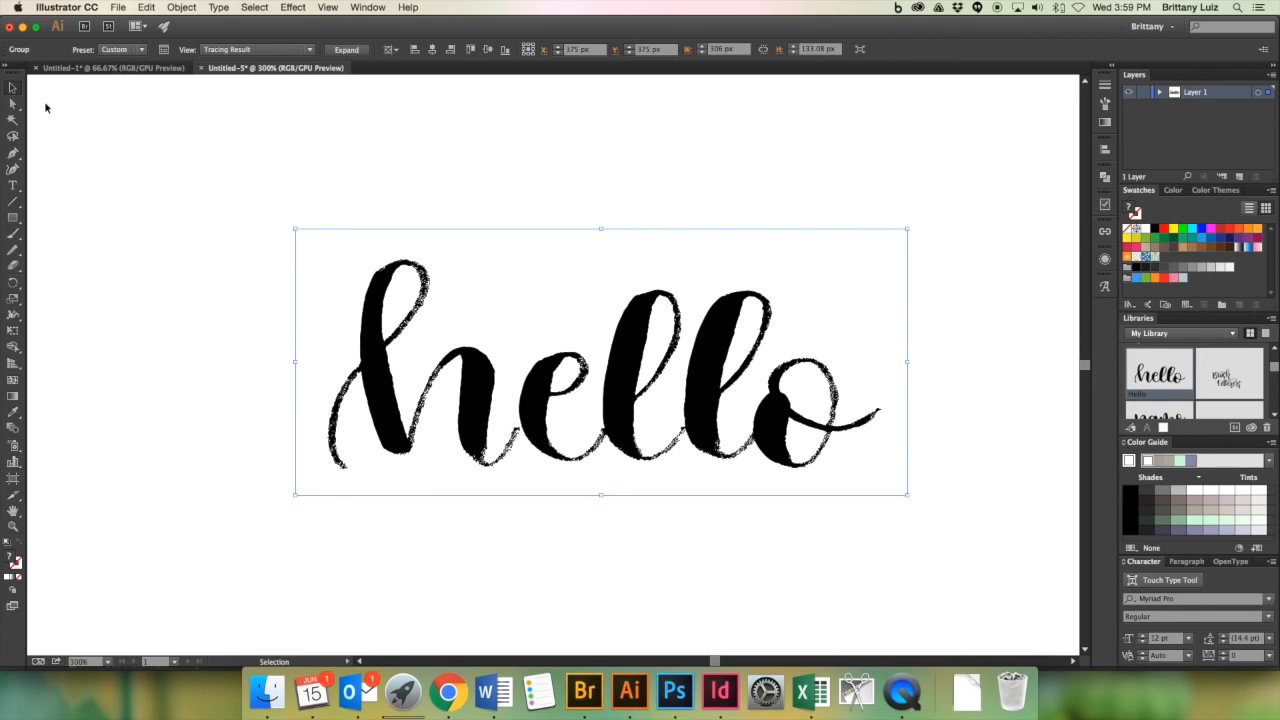
Expand the traced hello lettering into editable vector paths and select the resulting group.
click(345, 50)
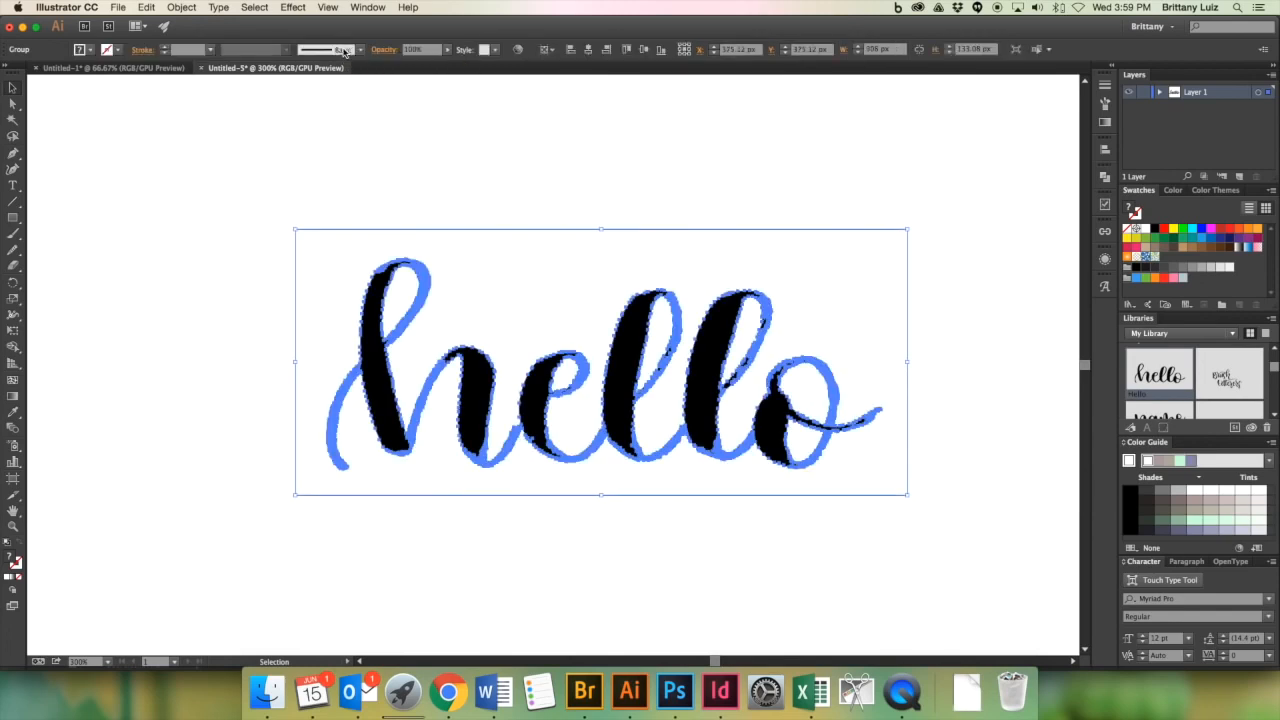
click(460, 164)
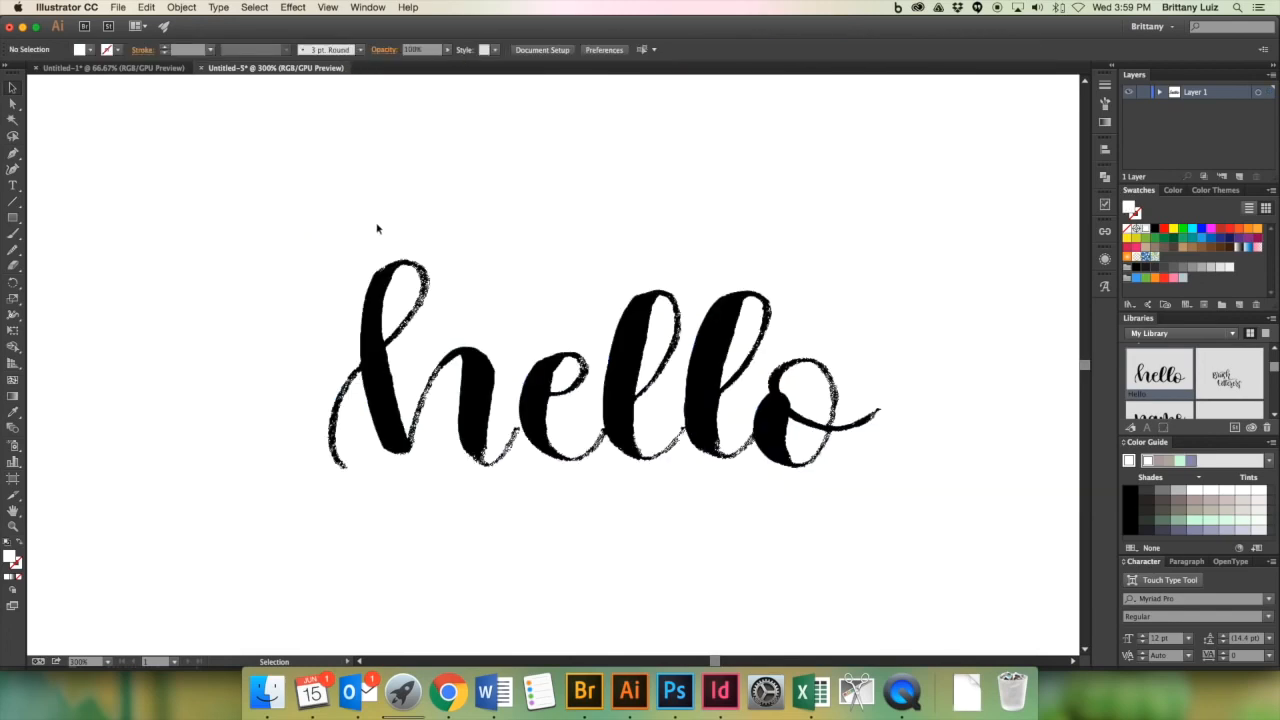
click(355, 248)
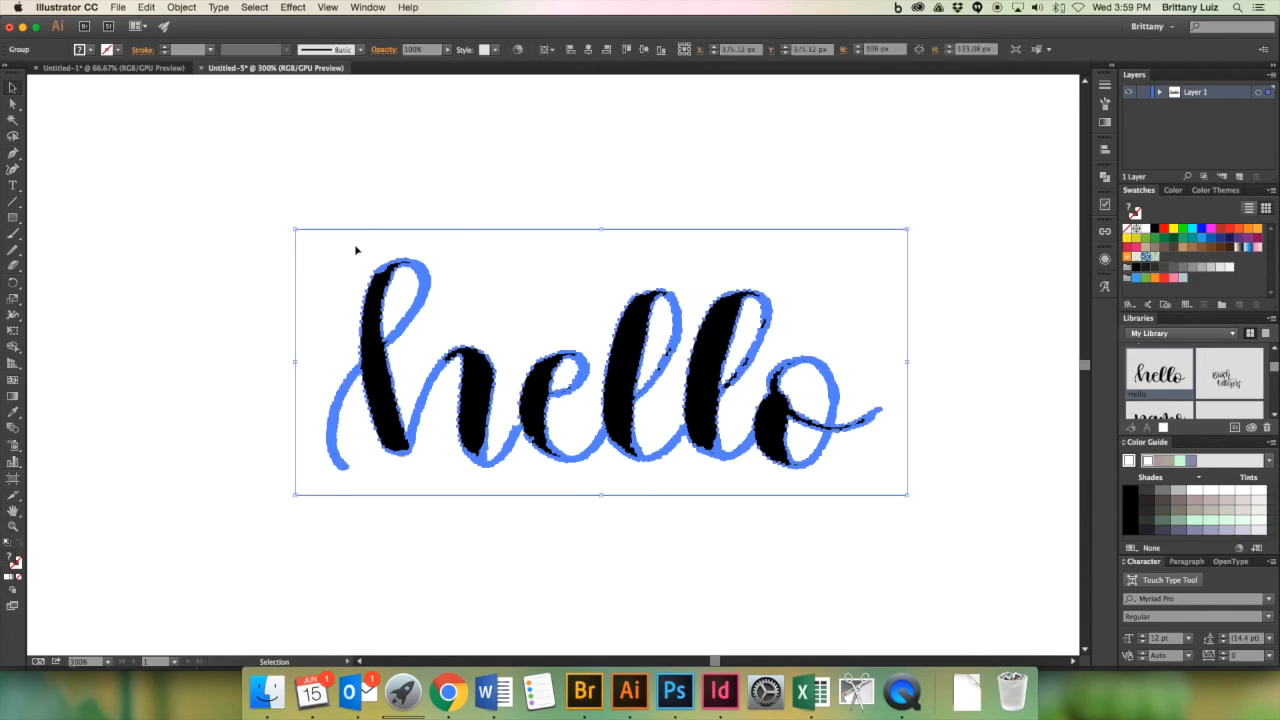
Delete all white areas of the expanded tracing with the Magic Wand, then check the remaining black lettering by selecting it.
click(13, 121)
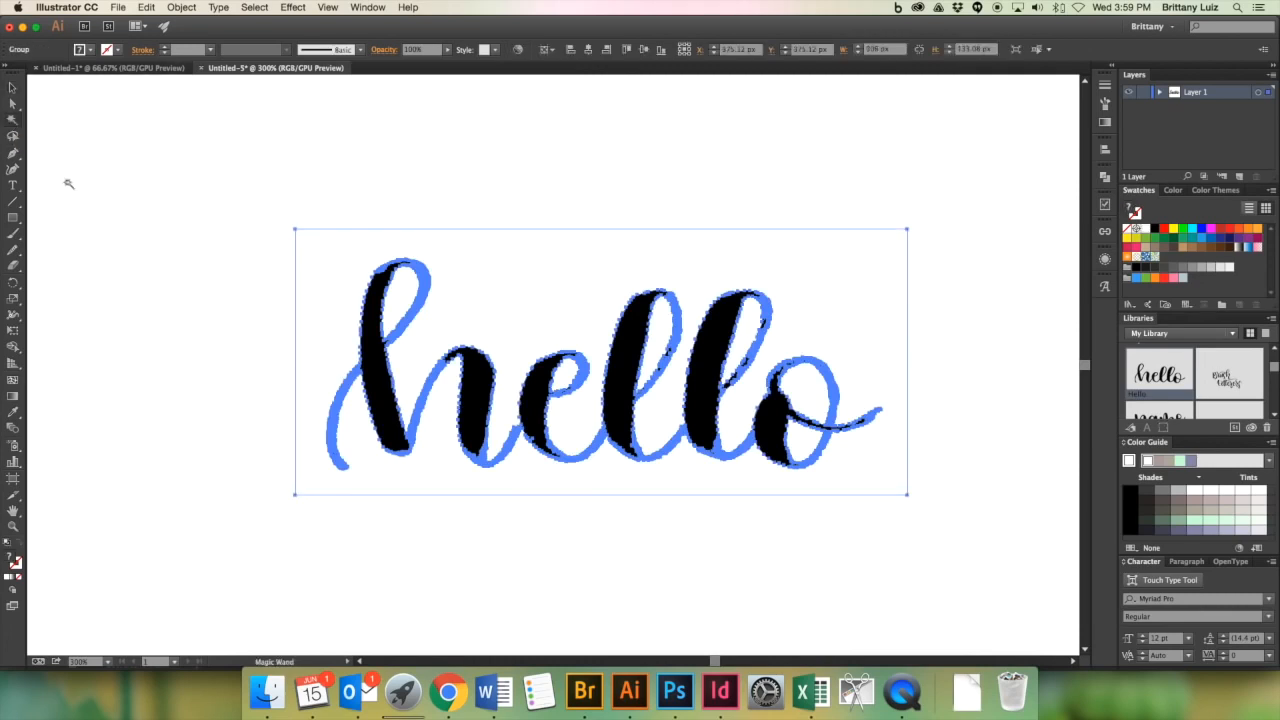
click(587, 265)
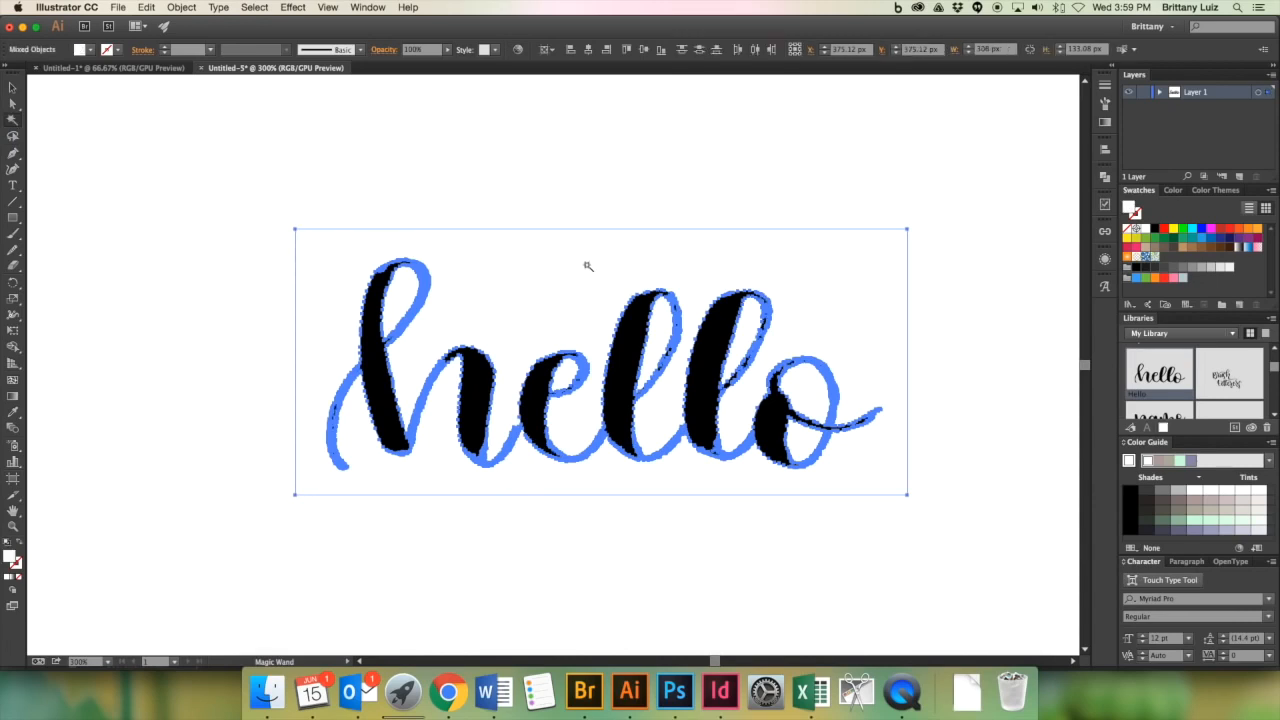
key(Delete)
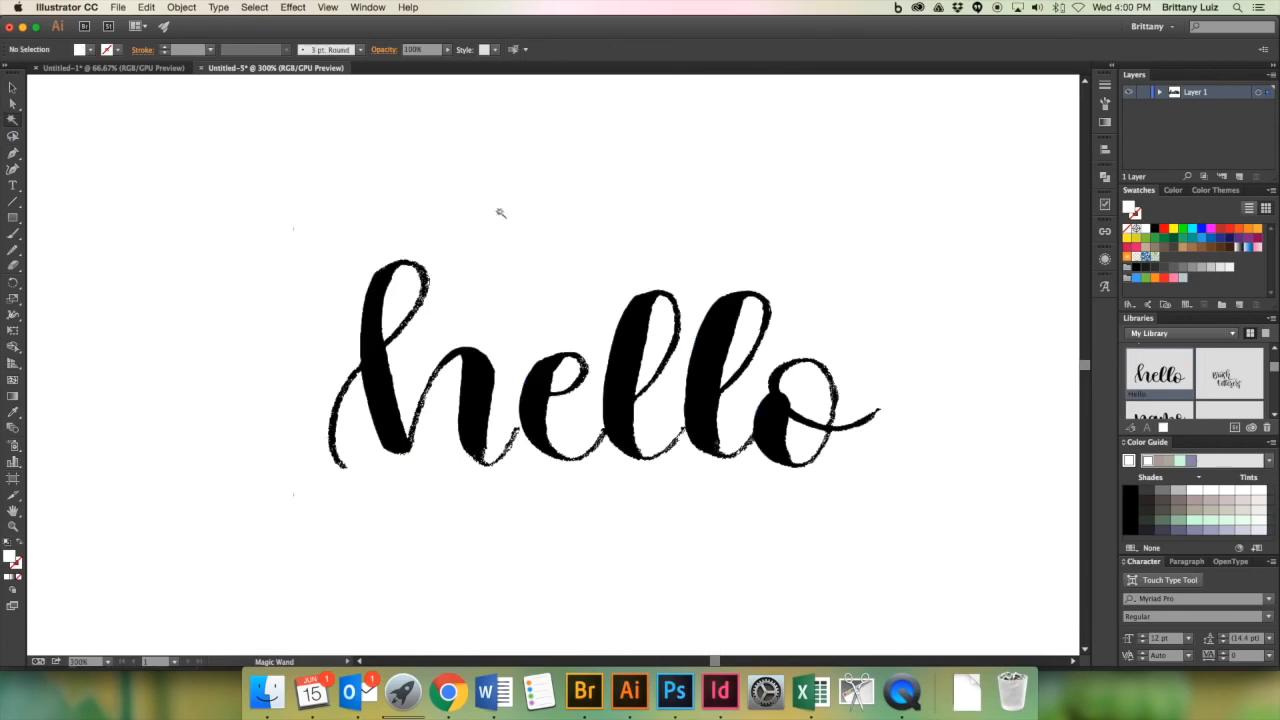
click(13, 88)
click(371, 284)
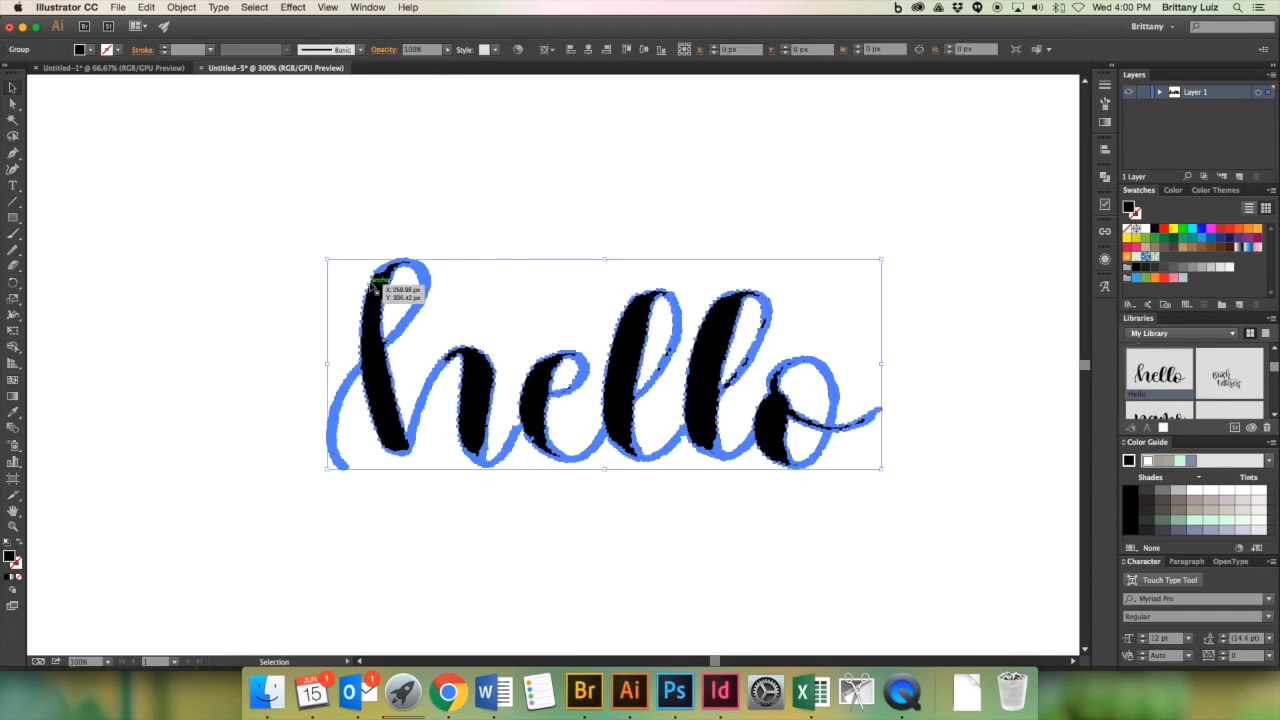
click(480, 250)
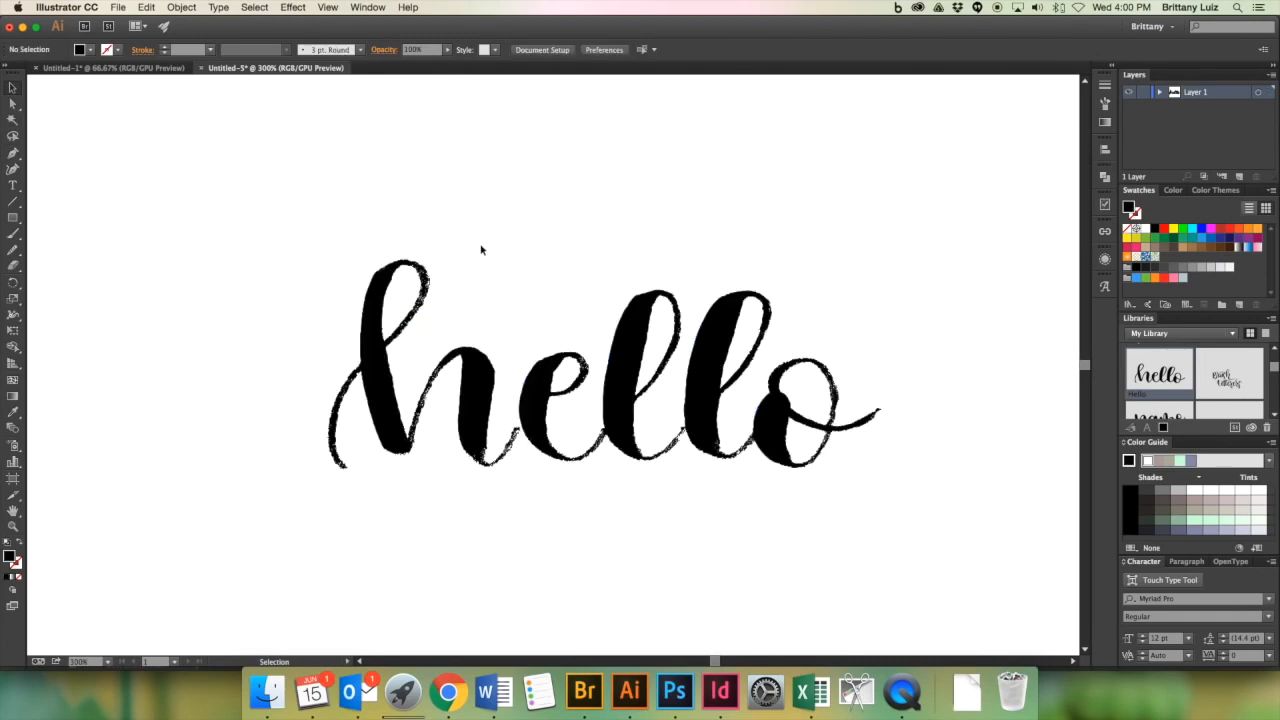
Erase the stray thin tip at the end of the letter o's exit stroke with the Eraser tool.
scroll(480, 250, right, 10)
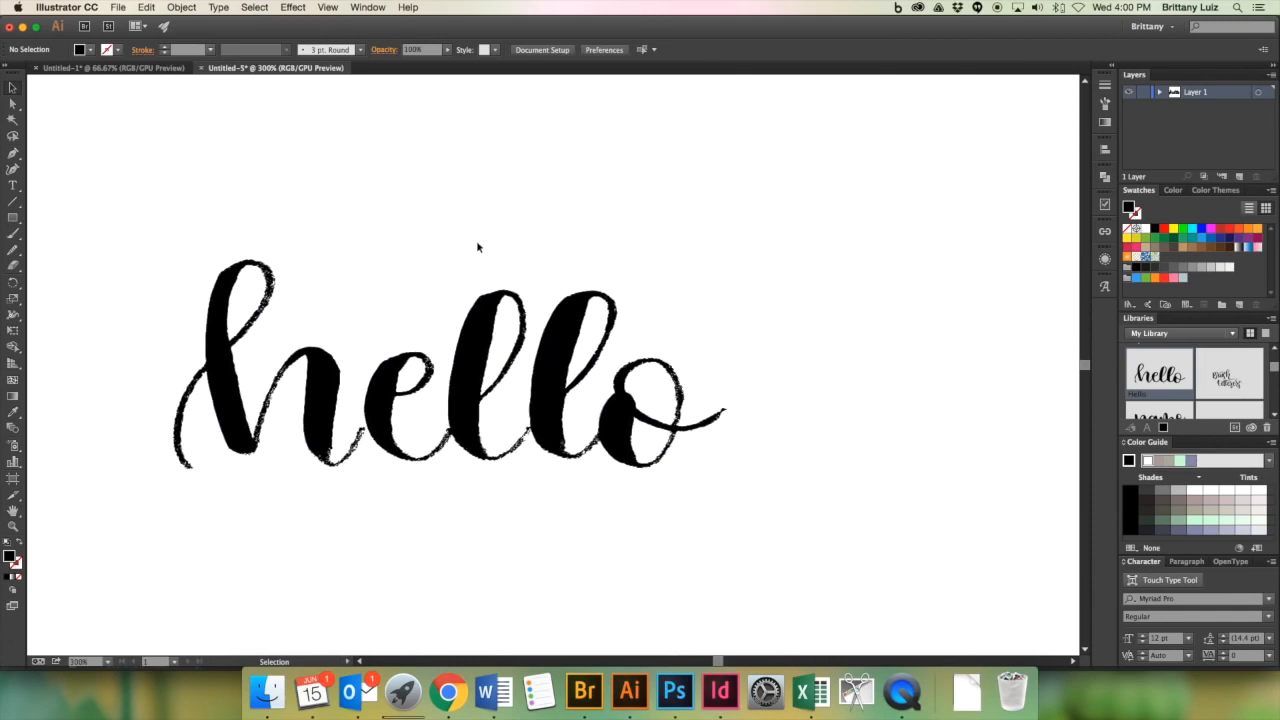
scroll(477, 246, right, 3)
scroll(477, 246, down, 3)
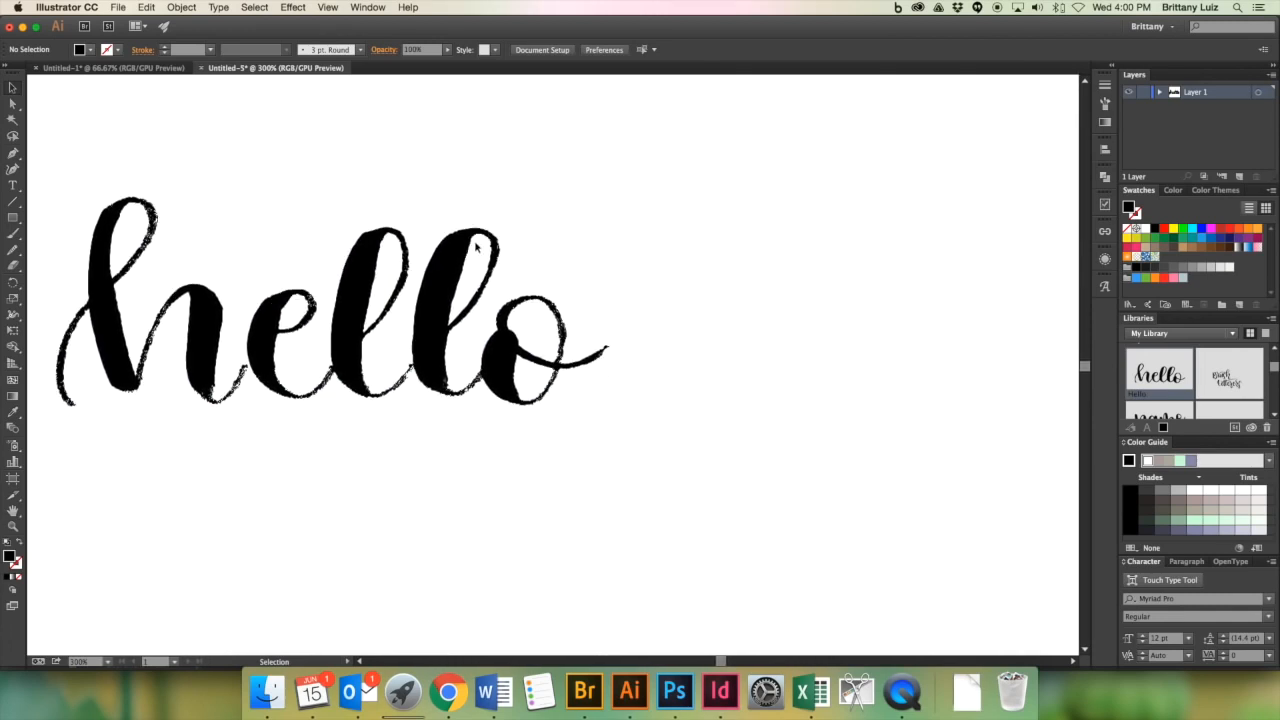
scroll(476, 247, up, 8)
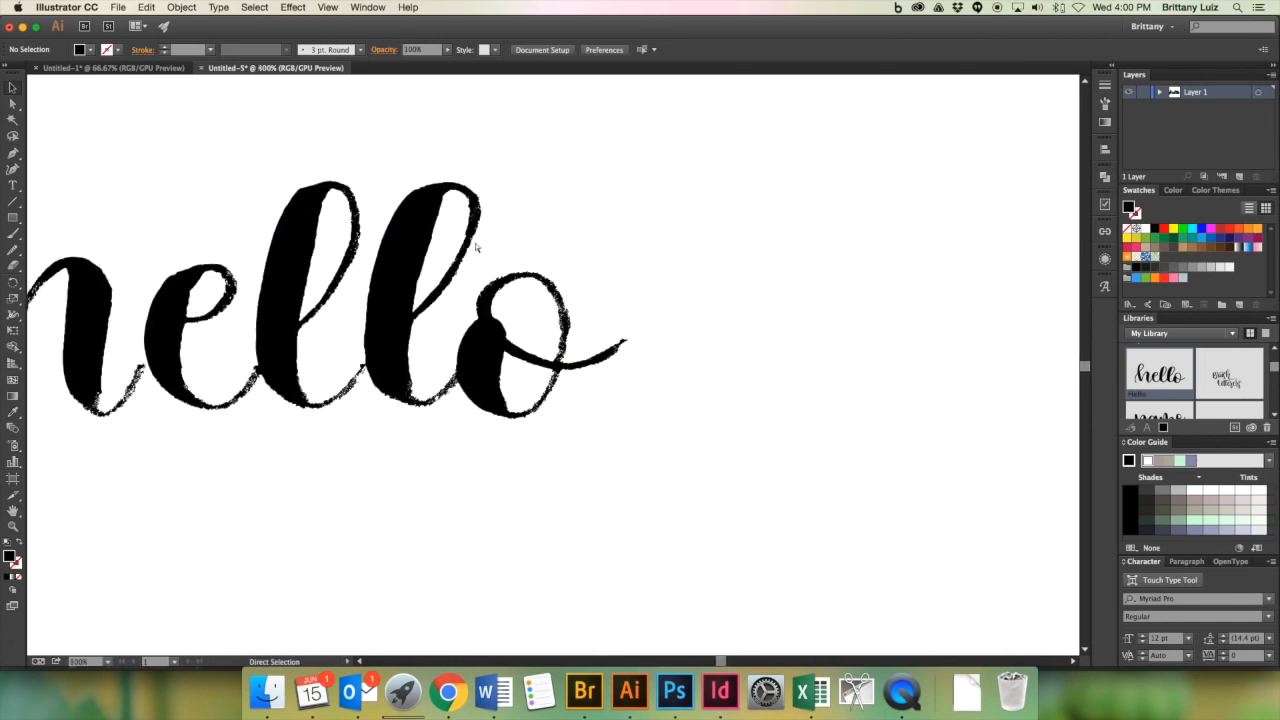
scroll(475, 243, up, 2)
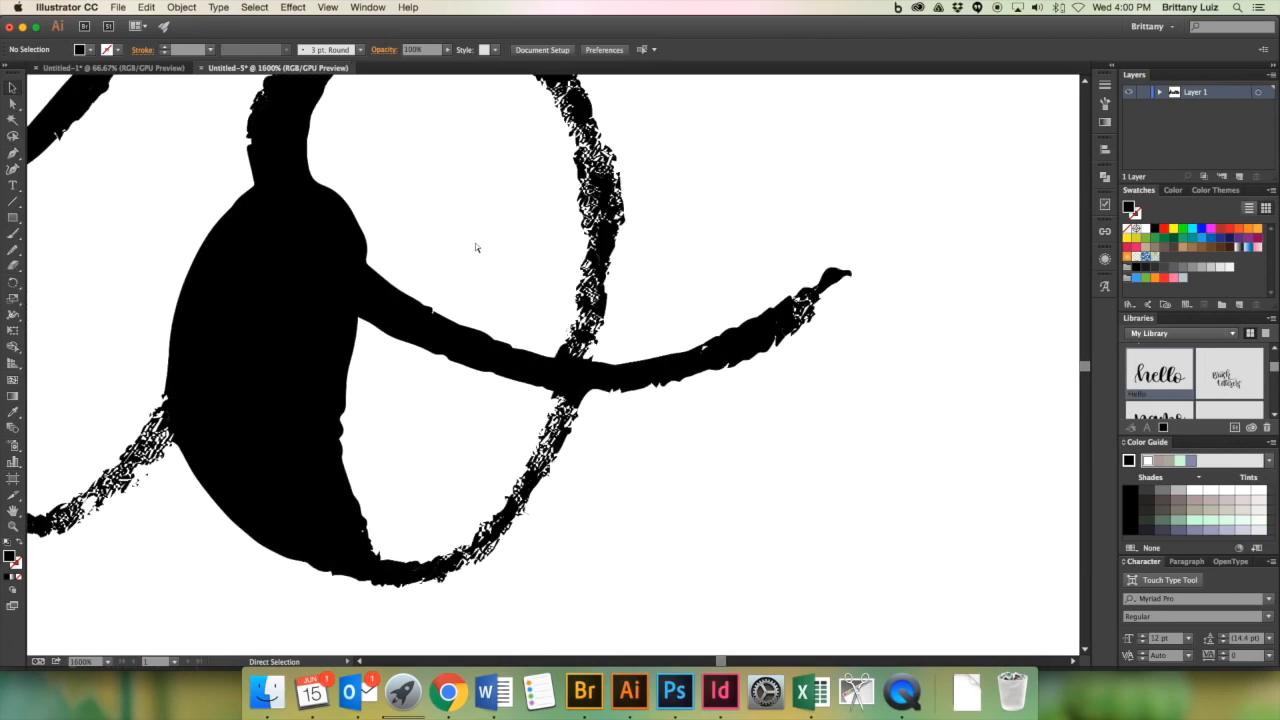
scroll(455, 236, right, 10)
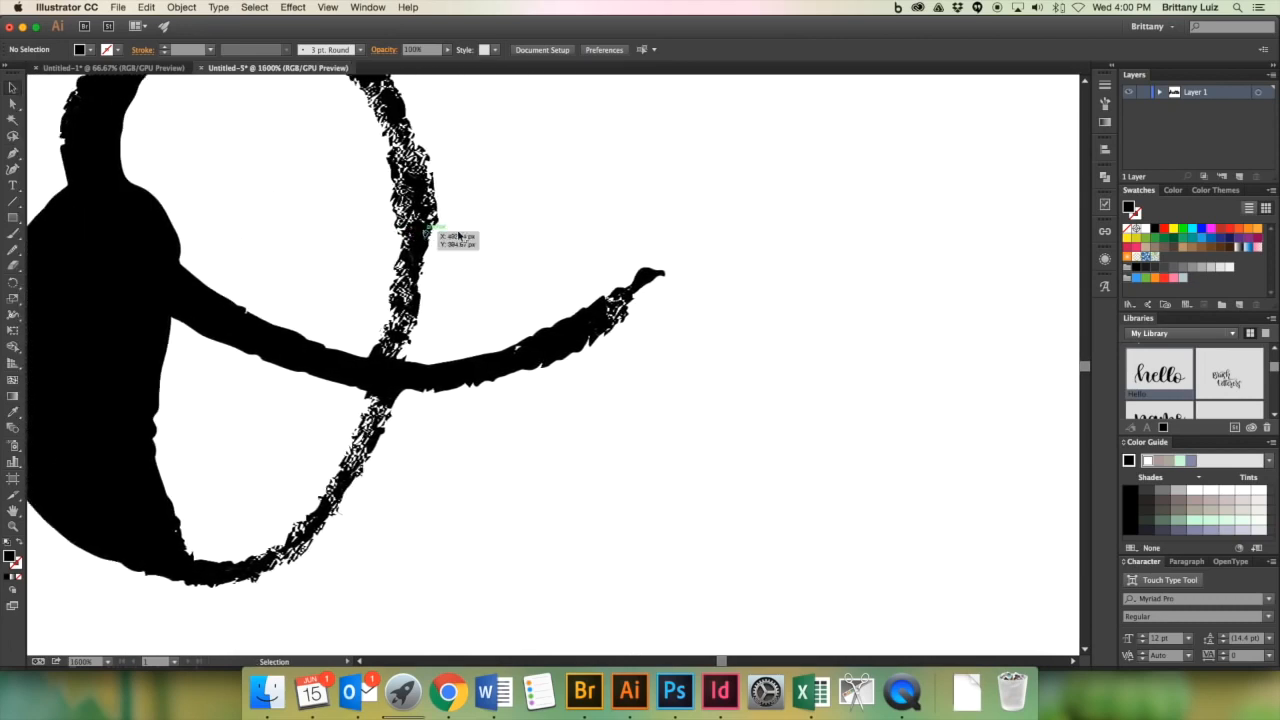
click(590, 302)
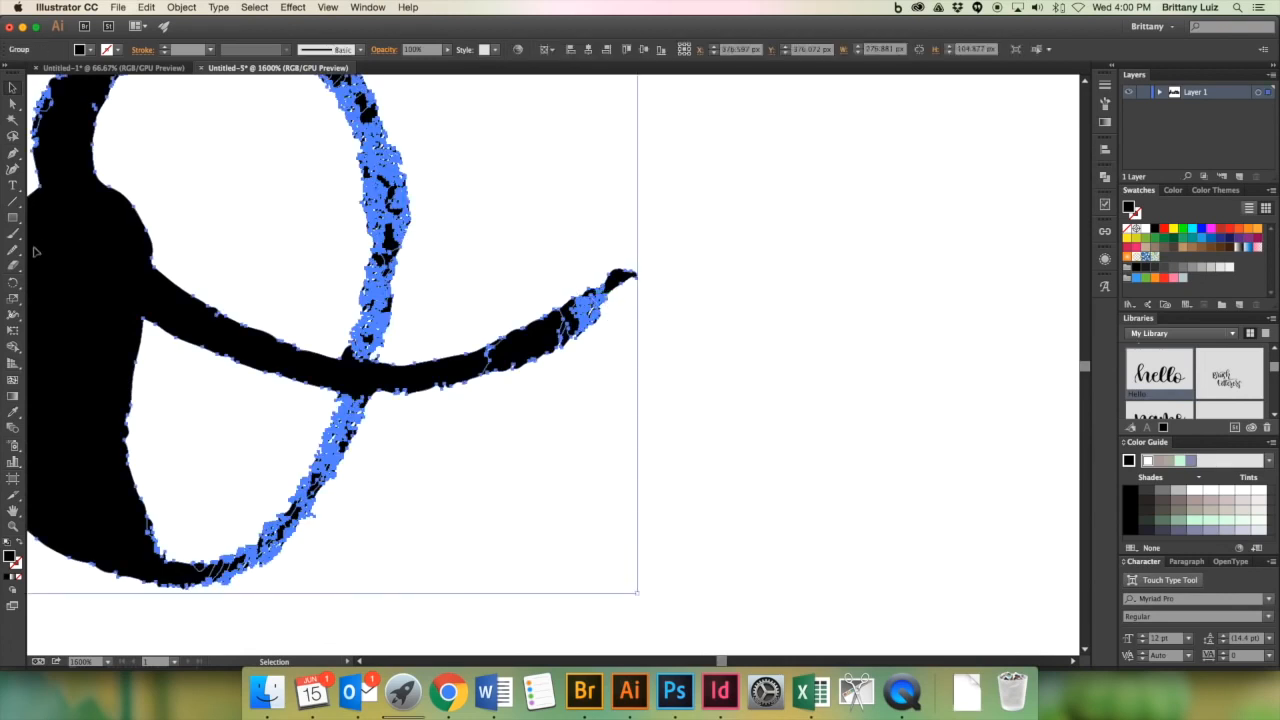
click(13, 268)
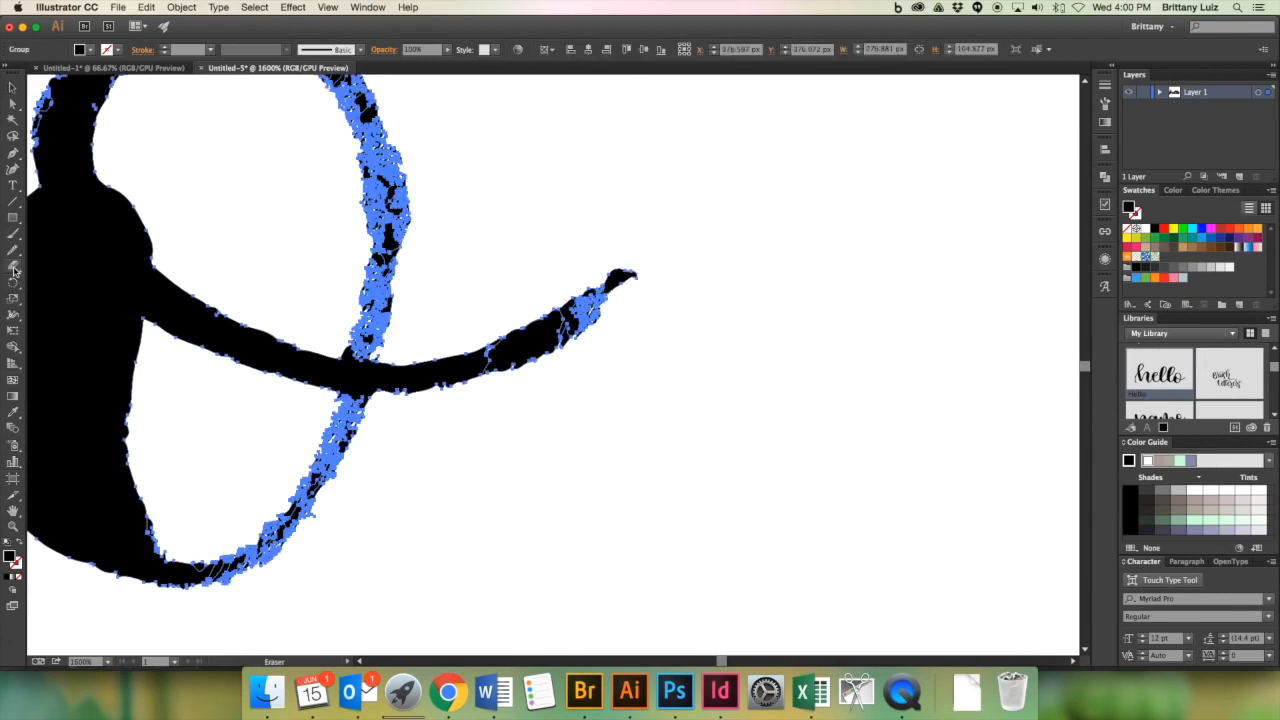
mouse_move(640, 272)
mouse_down()
mouse_move(608, 277)
mouse_move(612, 301)
mouse_move(607, 284)
mouse_move(605, 300)
mouse_move(580, 285)
mouse_move(626, 284)
mouse_move(600, 294)
mouse_up()
click(12, 88)
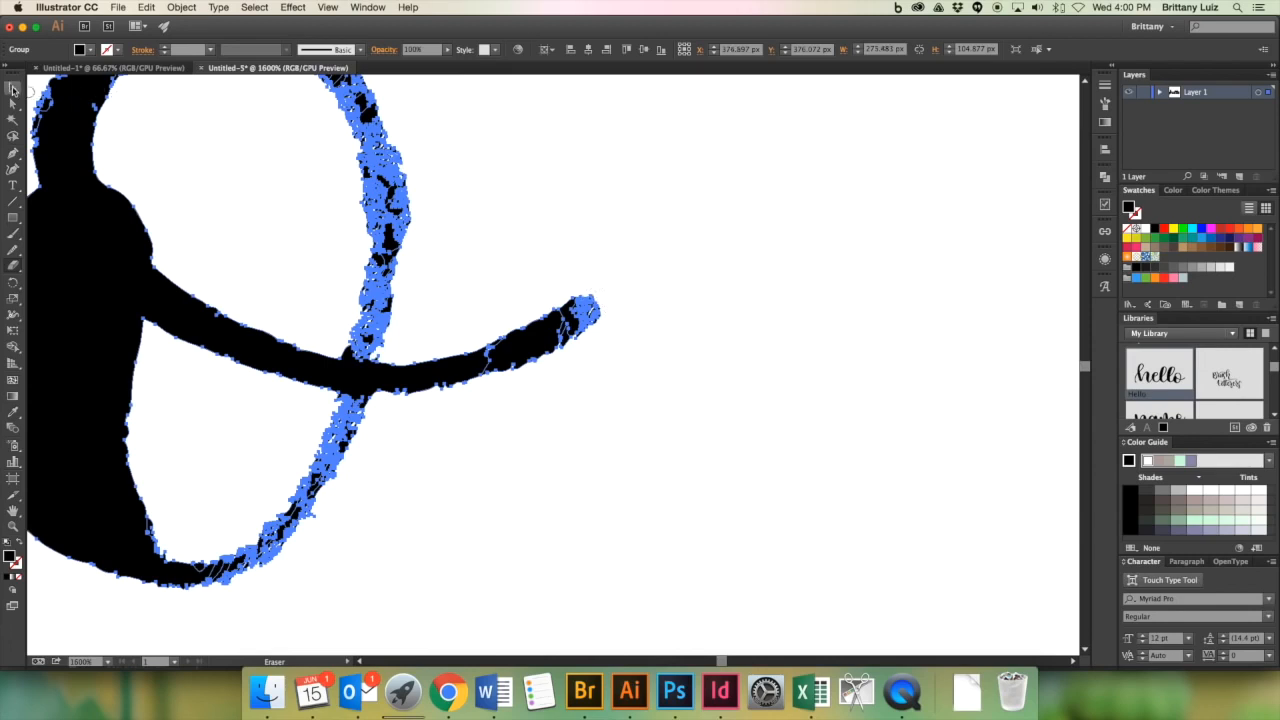
click(749, 259)
Scale the hello lettering up proportionally from its center to about 704 by 270 px, nearly filling the artboard's width.
key(super+minus)
key(super+minus)
key(super+minus)
key(super+minus)
key(super+minus)
key(super+minus)
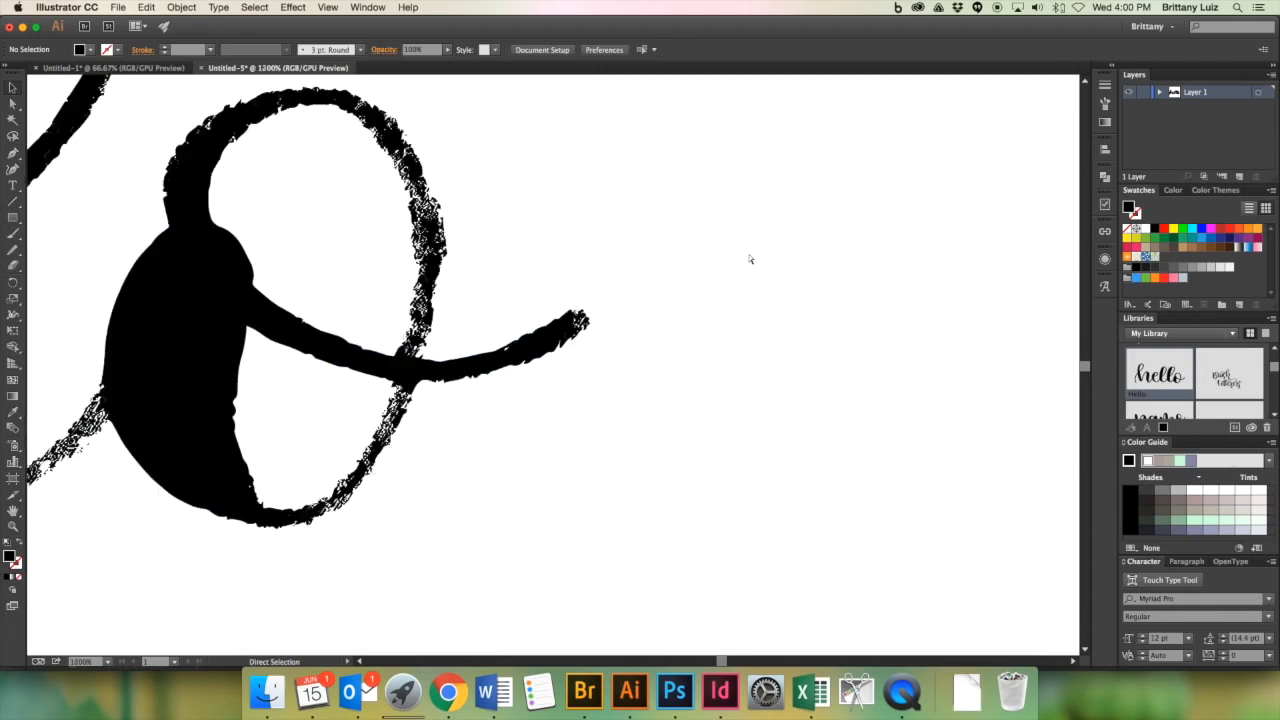
key(super+minus)
key(super+minus)
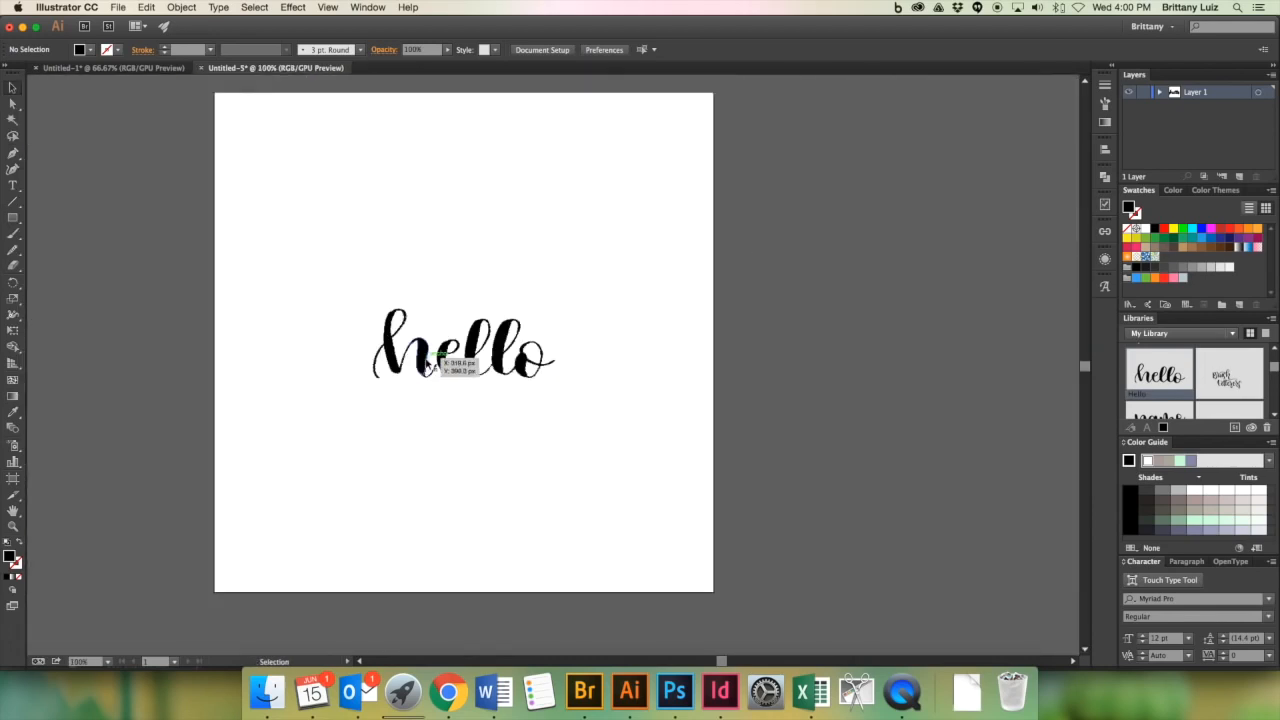
click(443, 360)
drag(557, 345, 699, 344)
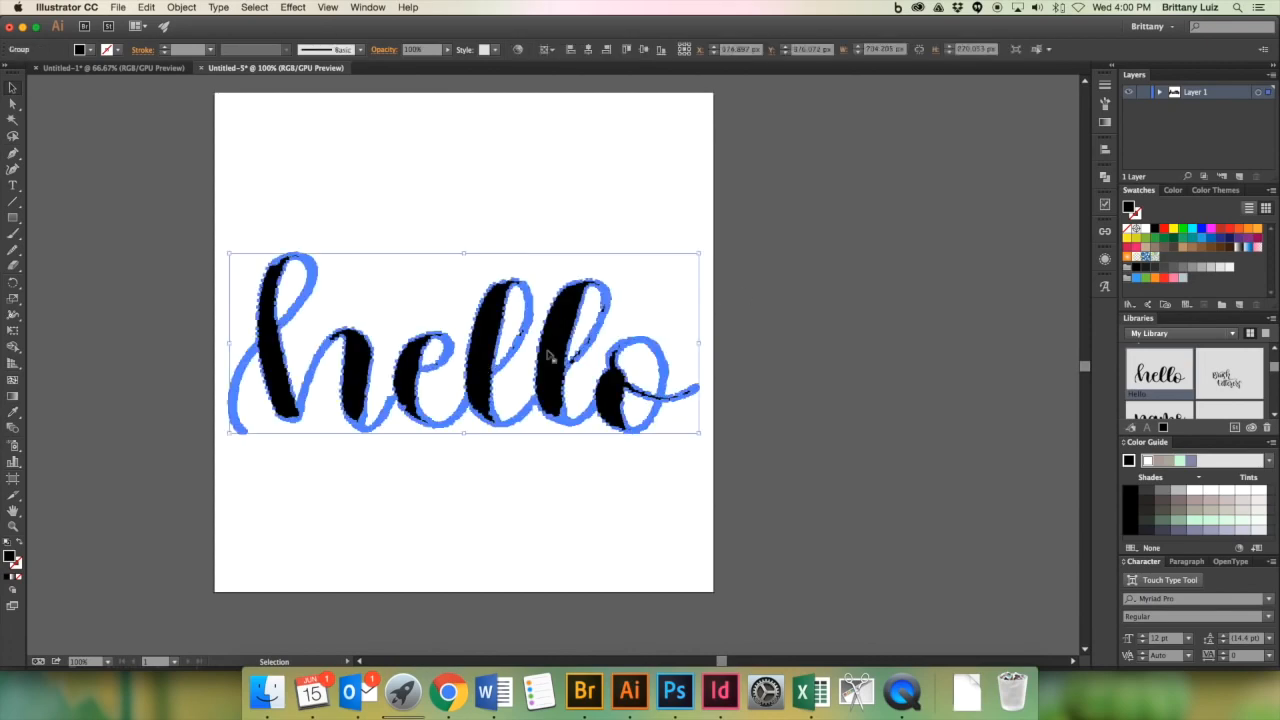
Center the enlarged hello lettering horizontally and vertically on the artboard.
drag(500, 345, 508, 312)
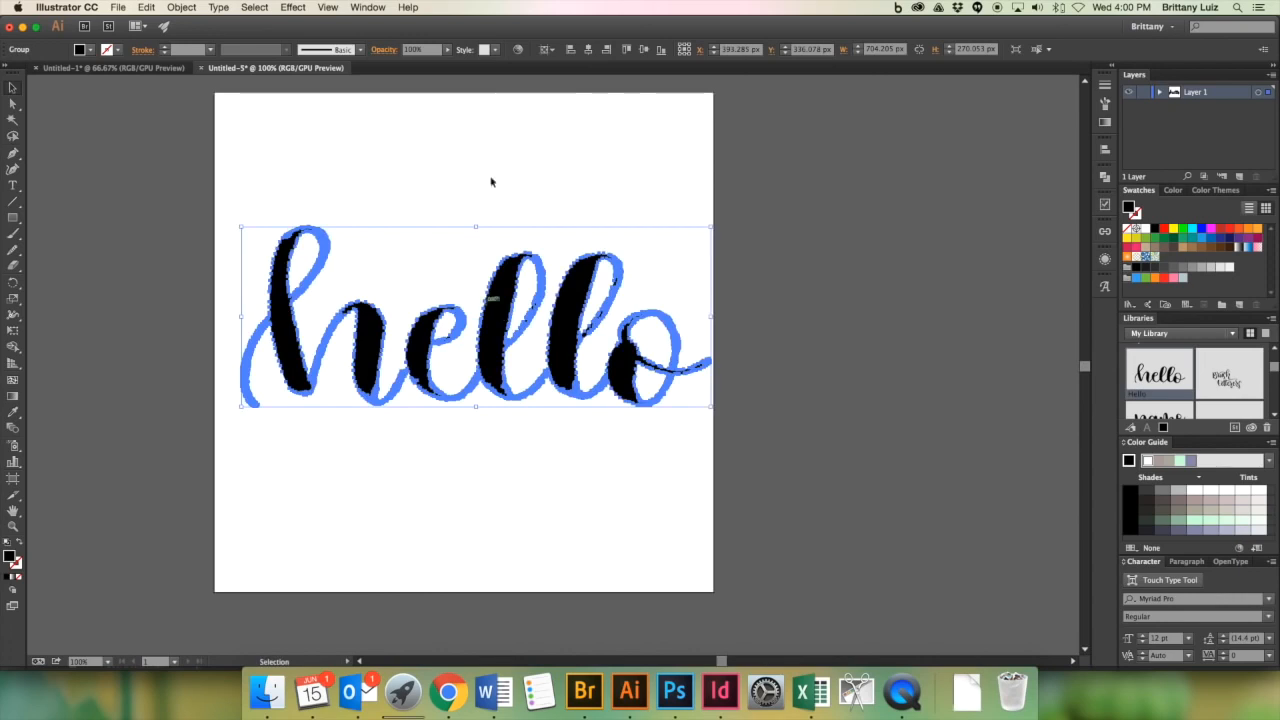
click(589, 49)
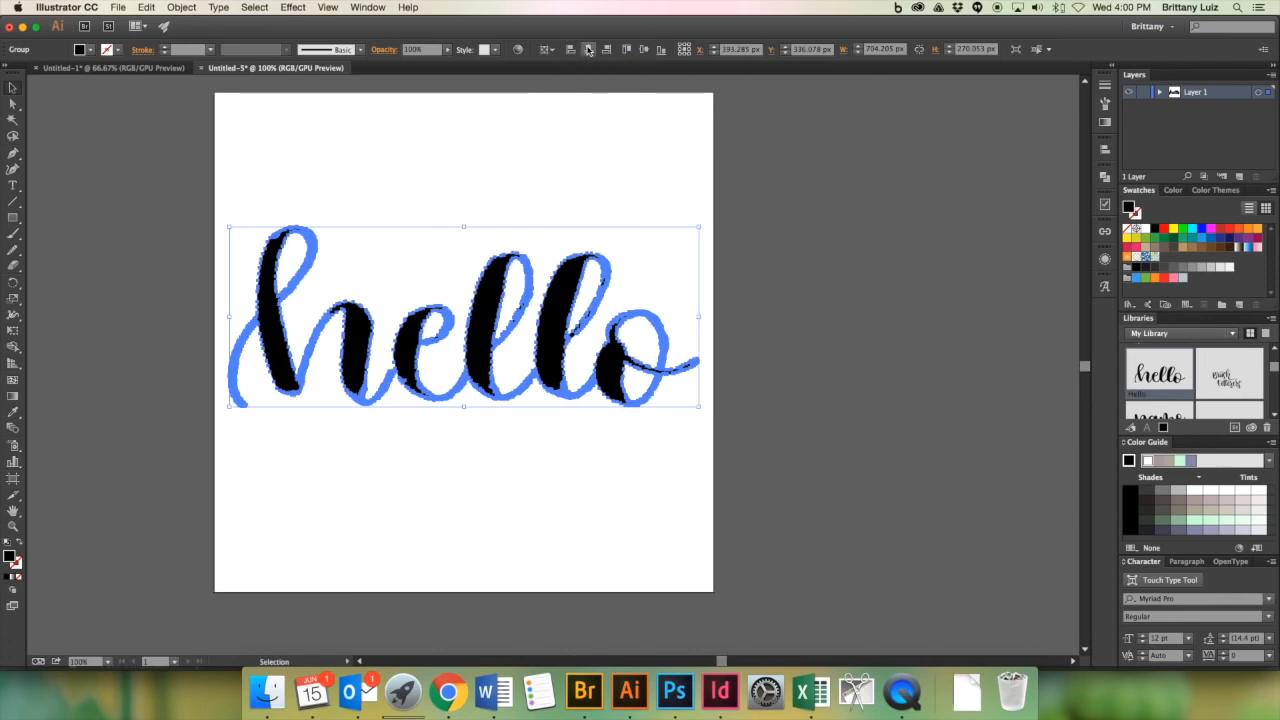
click(642, 50)
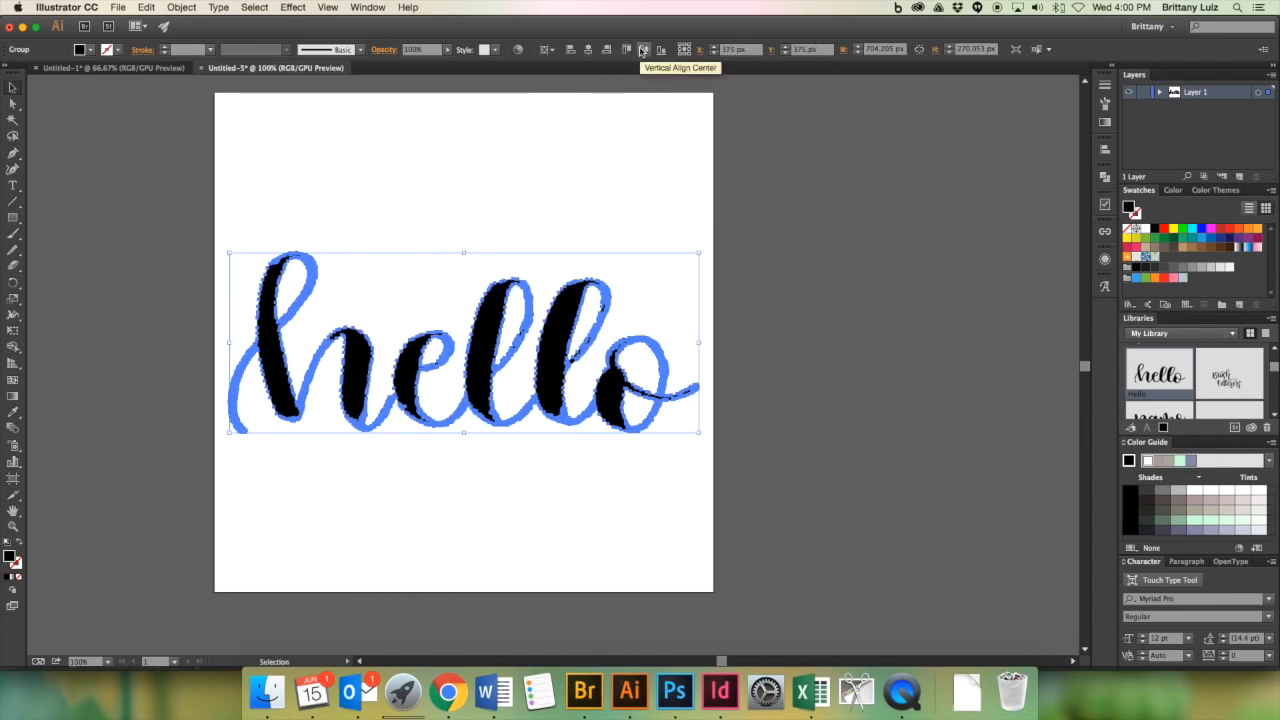
click(749, 208)
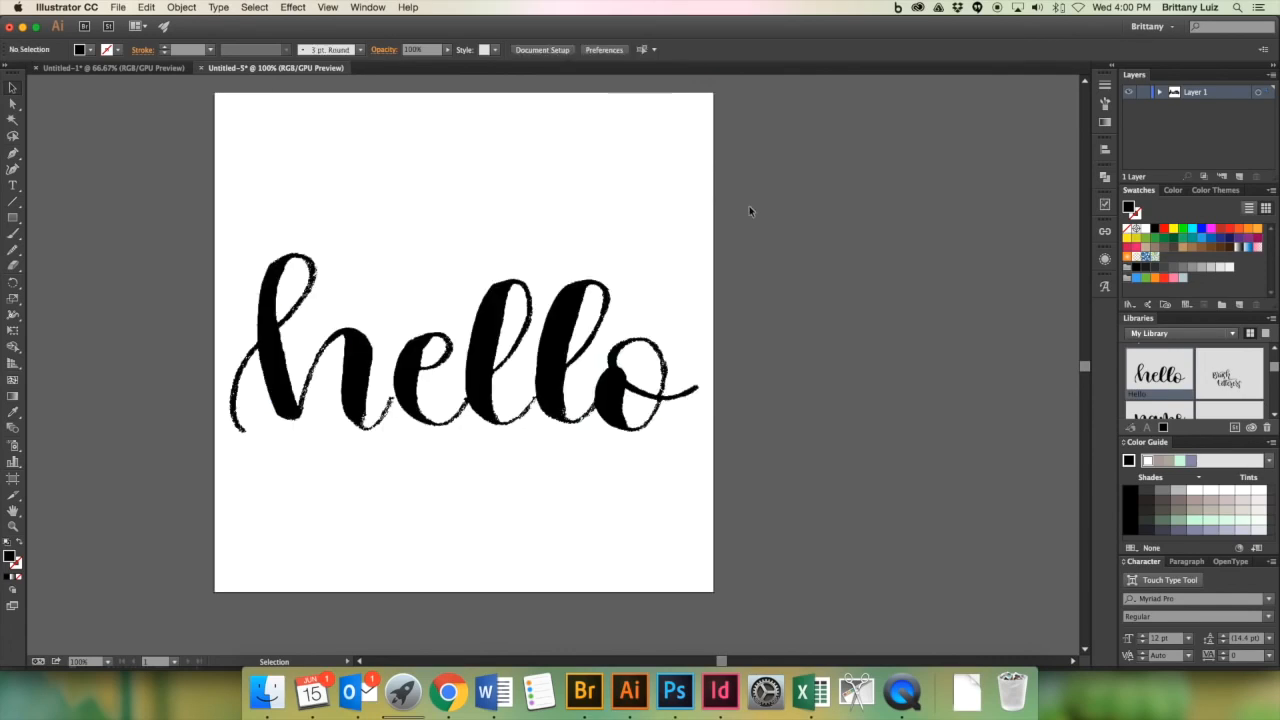
Draw a rectangle about 750 by 754 px covering the artboard and fill it with the bright blue swatch.
click(14, 218)
drag(212, 91, 714, 593)
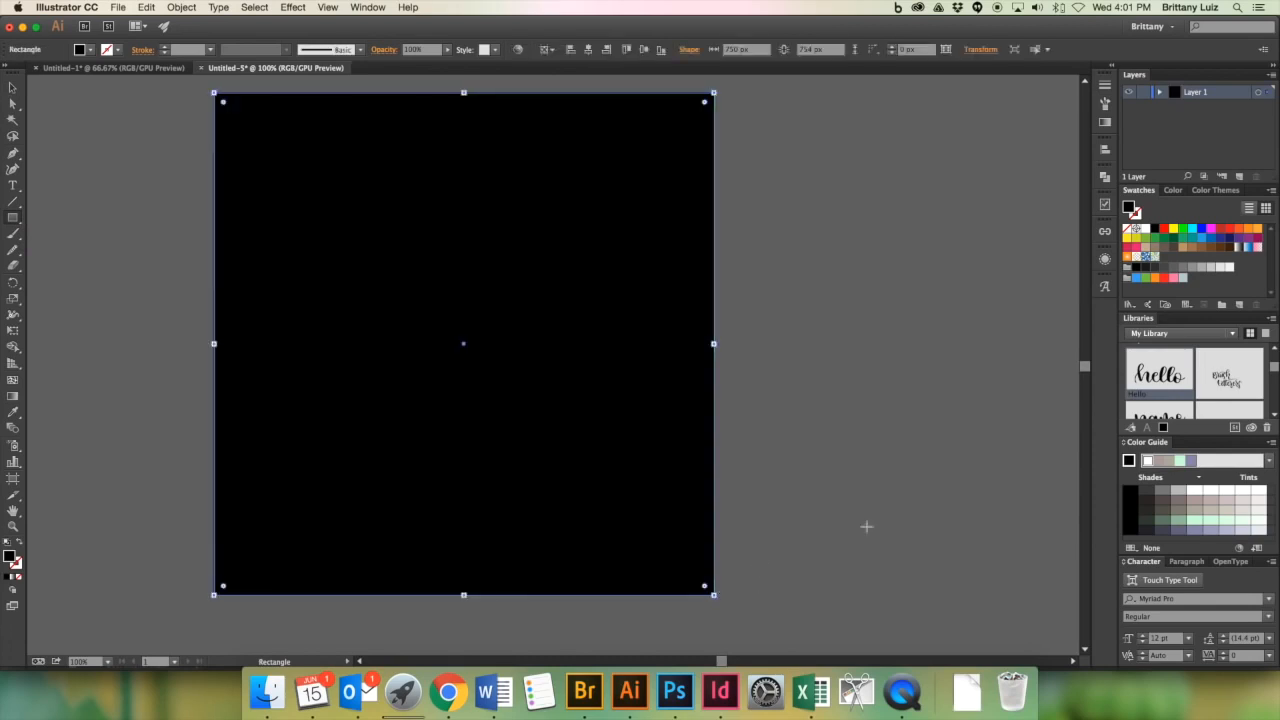
click(1136, 277)
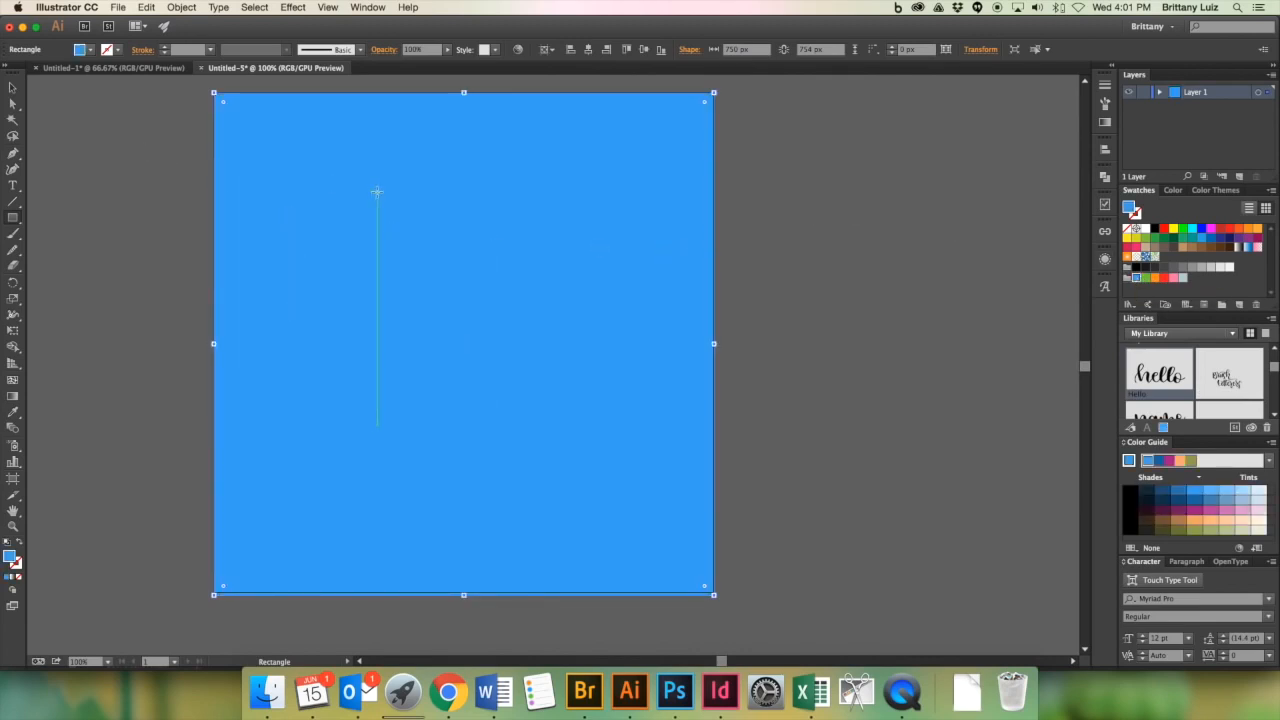
Send the blue rectangle to the back, behind the hello lettering.
right_click(376, 193)
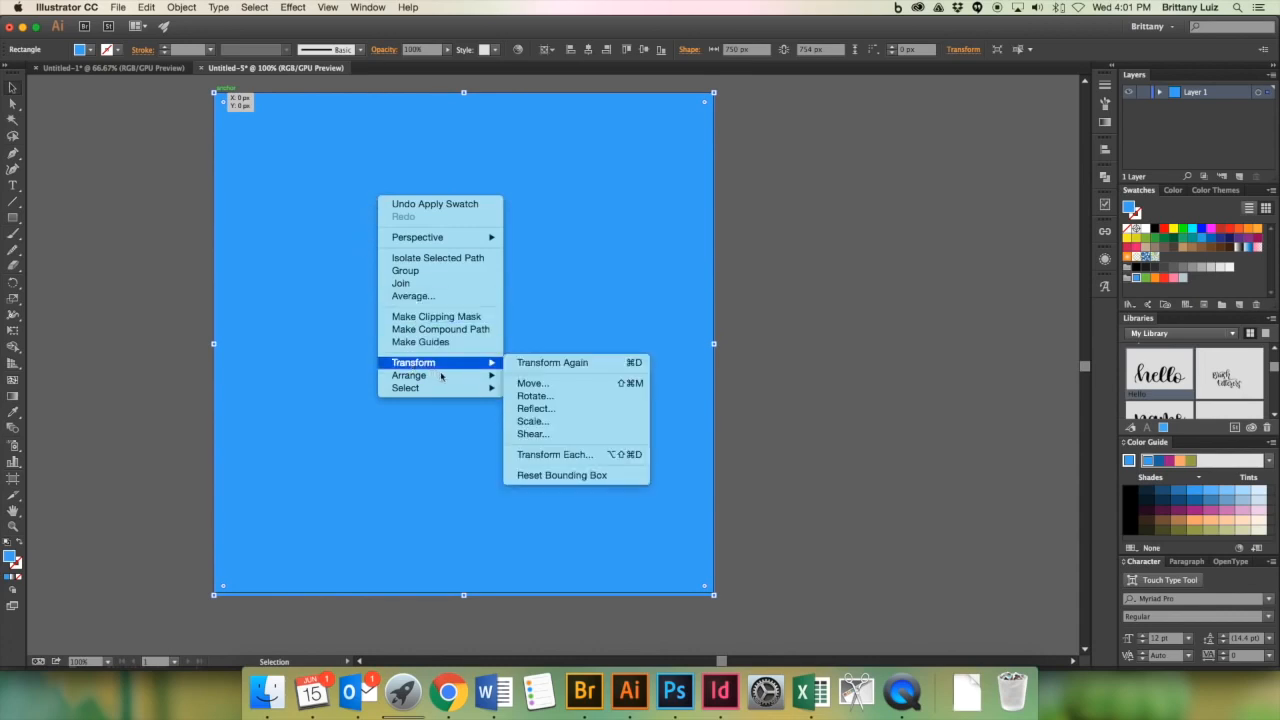
mouse_move(445, 376)
click(571, 416)
click(789, 322)
Change the hello lettering's fill color to white and deselect it.
click(485, 380)
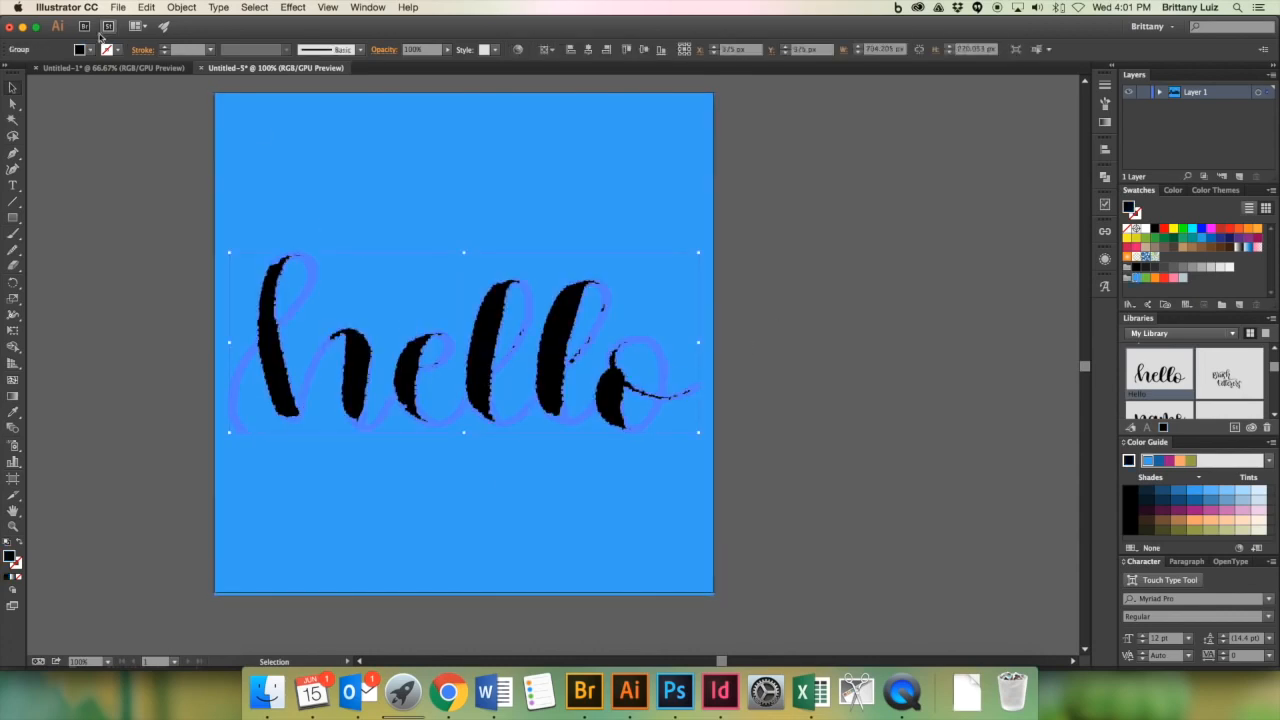
click(82, 49)
click(28, 73)
click(777, 274)
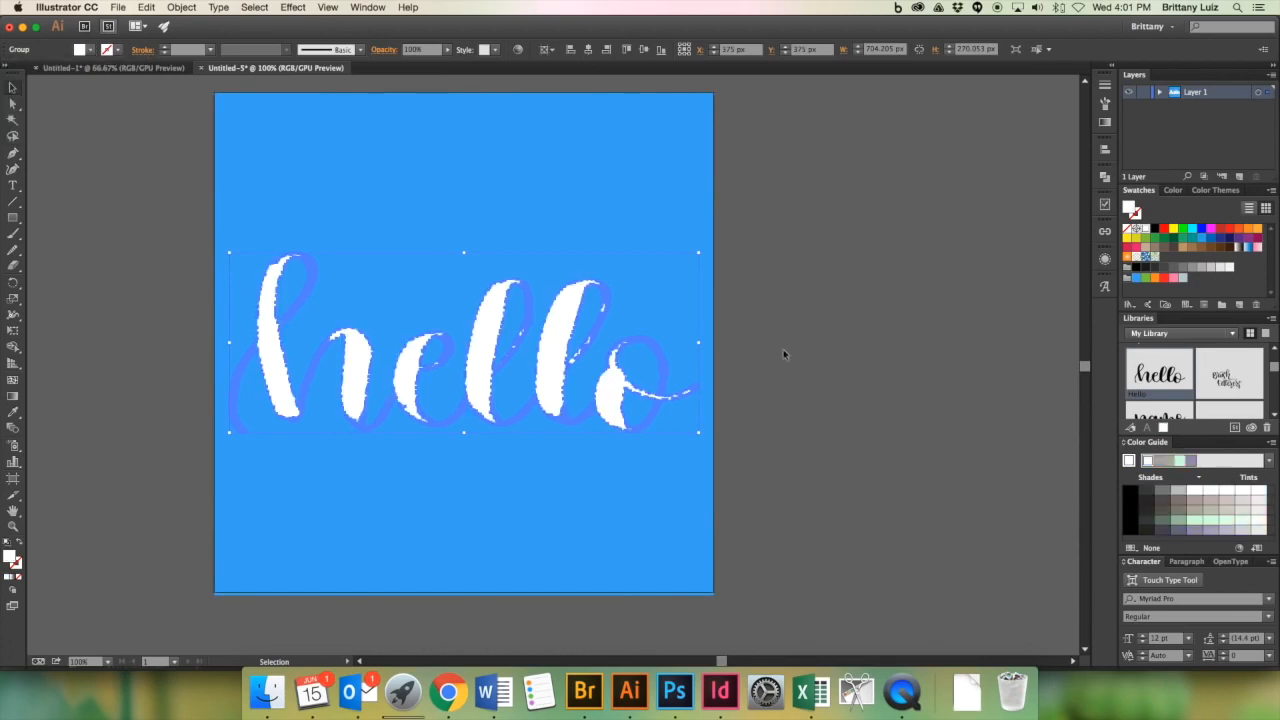
click(794, 357)
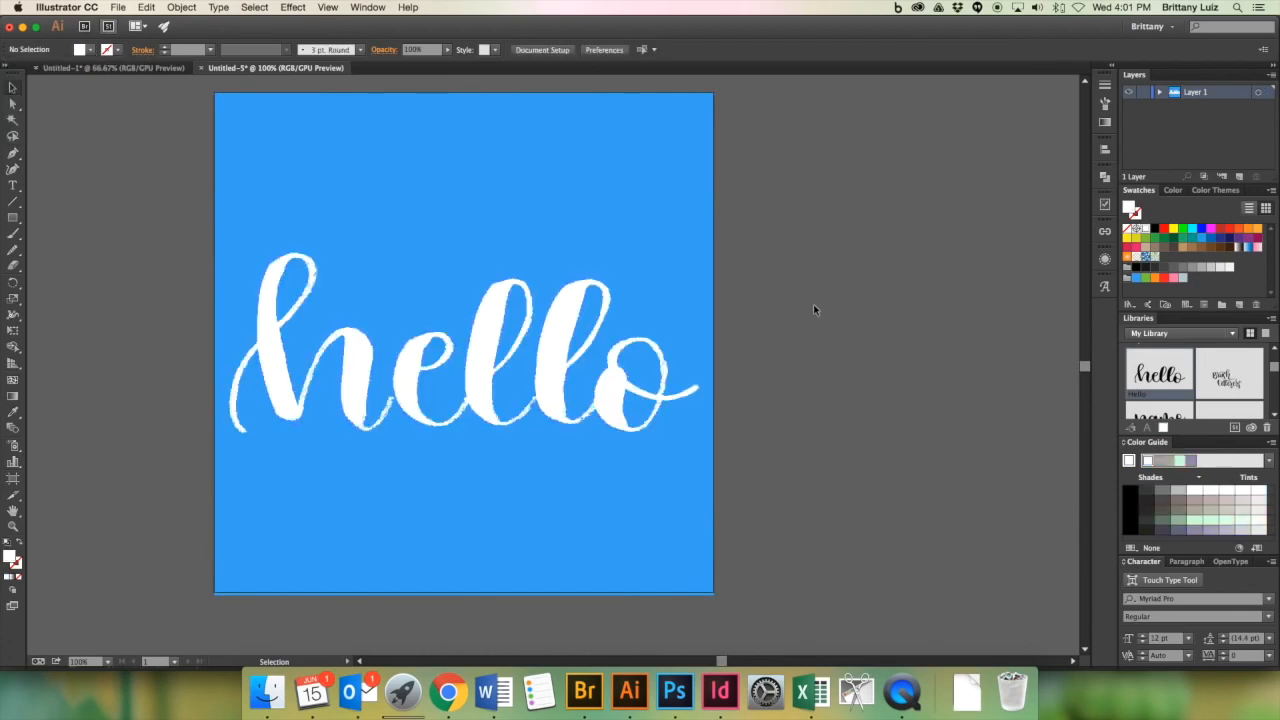
scroll(813, 304, left, 5)
scroll(813, 303, right, 3)
scroll(813, 303, right, 1)
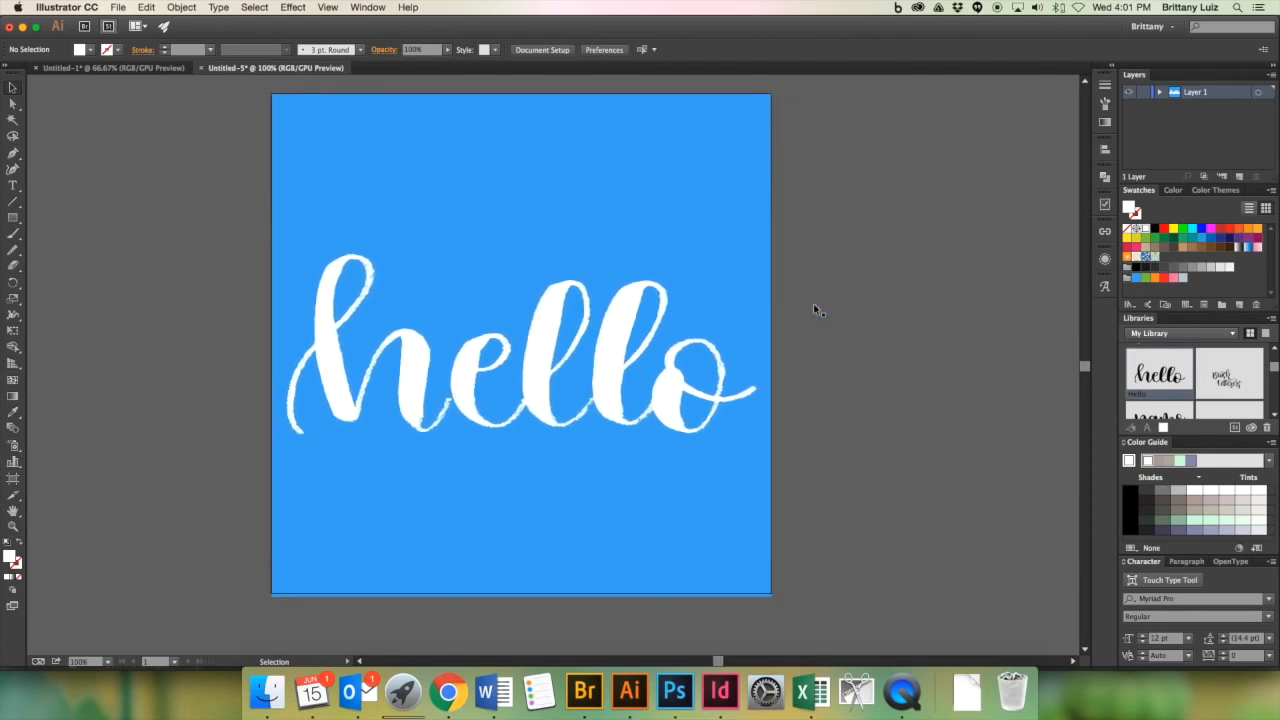
scroll(813, 303, left, 3)
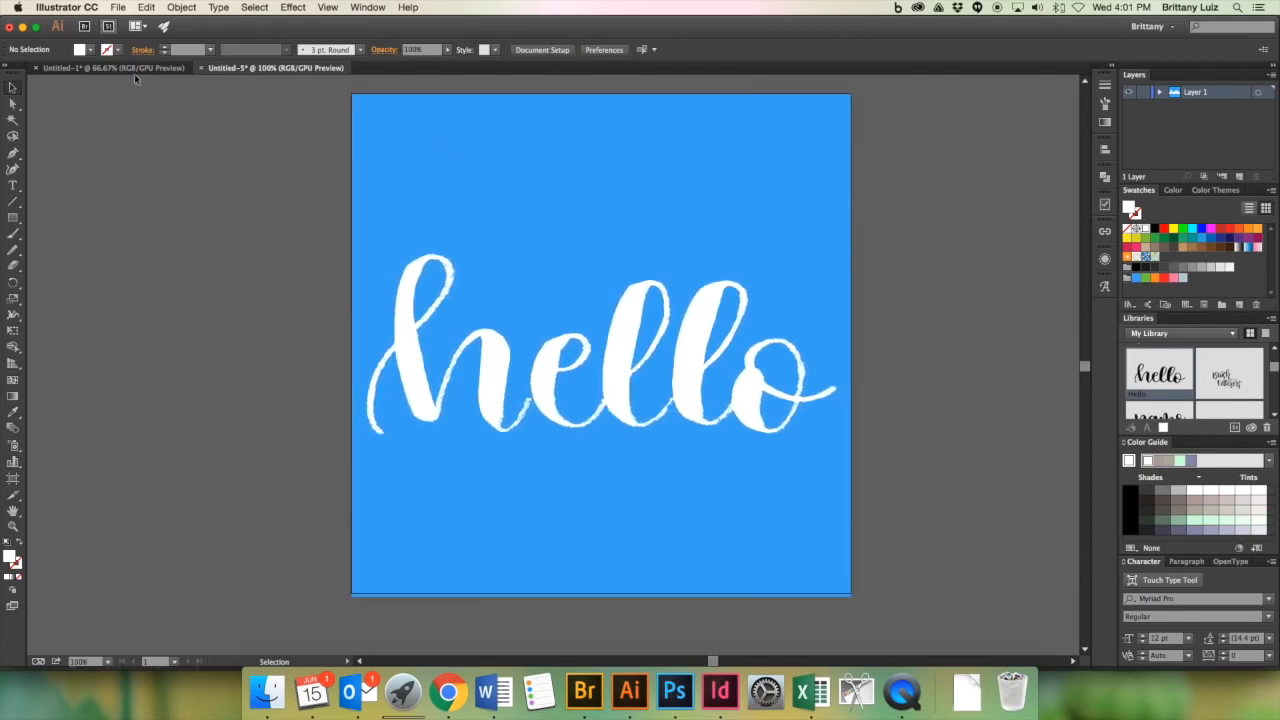
Compare the pink and blue hello documents, and export the blue one for web as a JPEG named Hello-digitized on the Desktop.
click(134, 70)
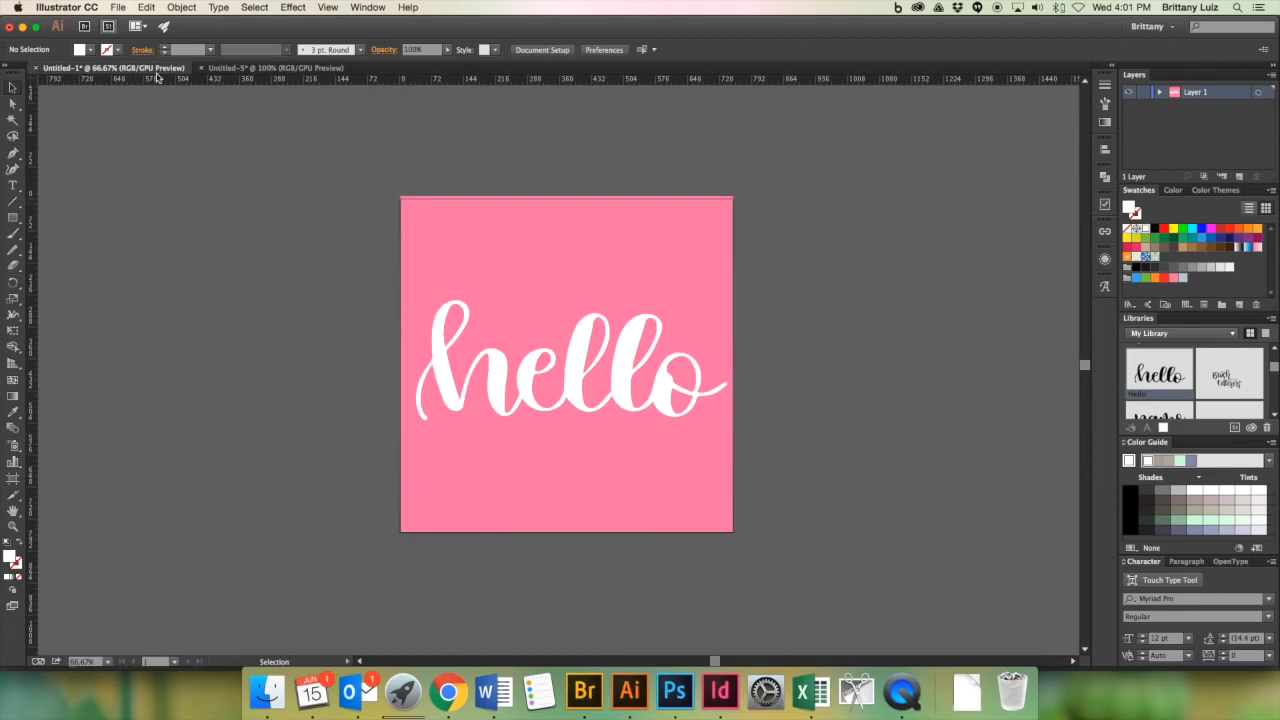
click(256, 68)
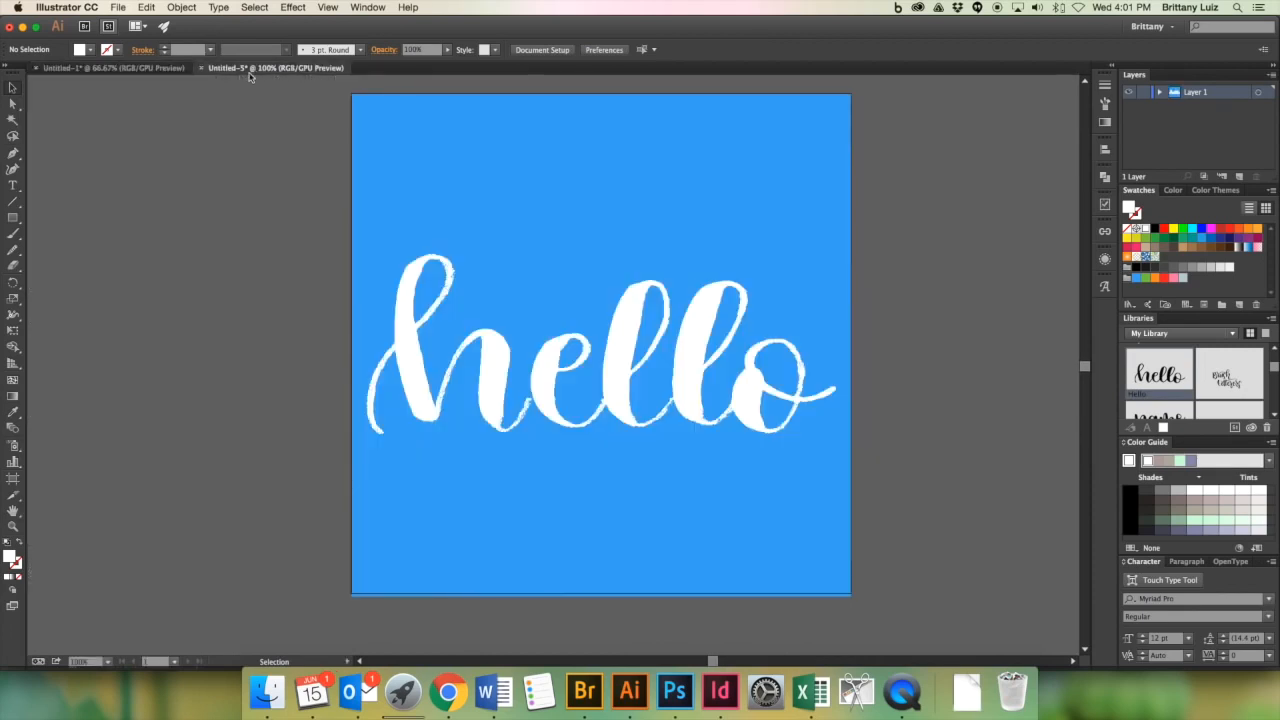
click(117, 8)
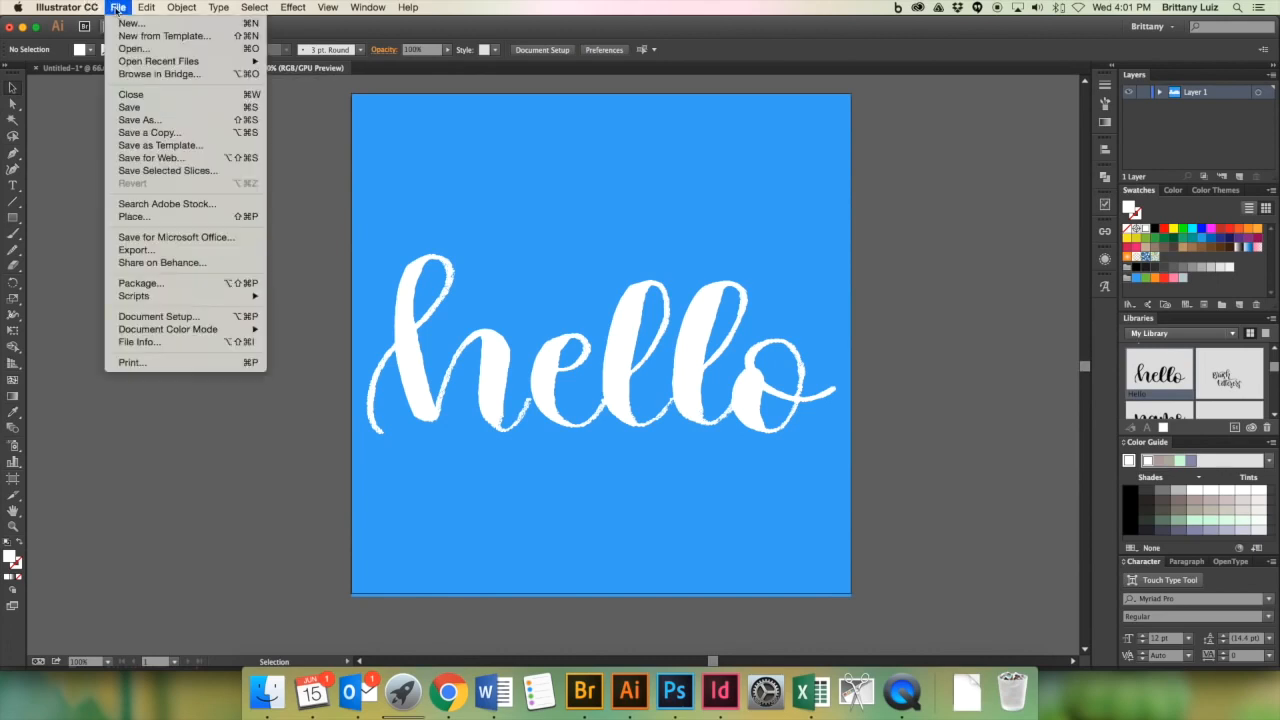
click(162, 158)
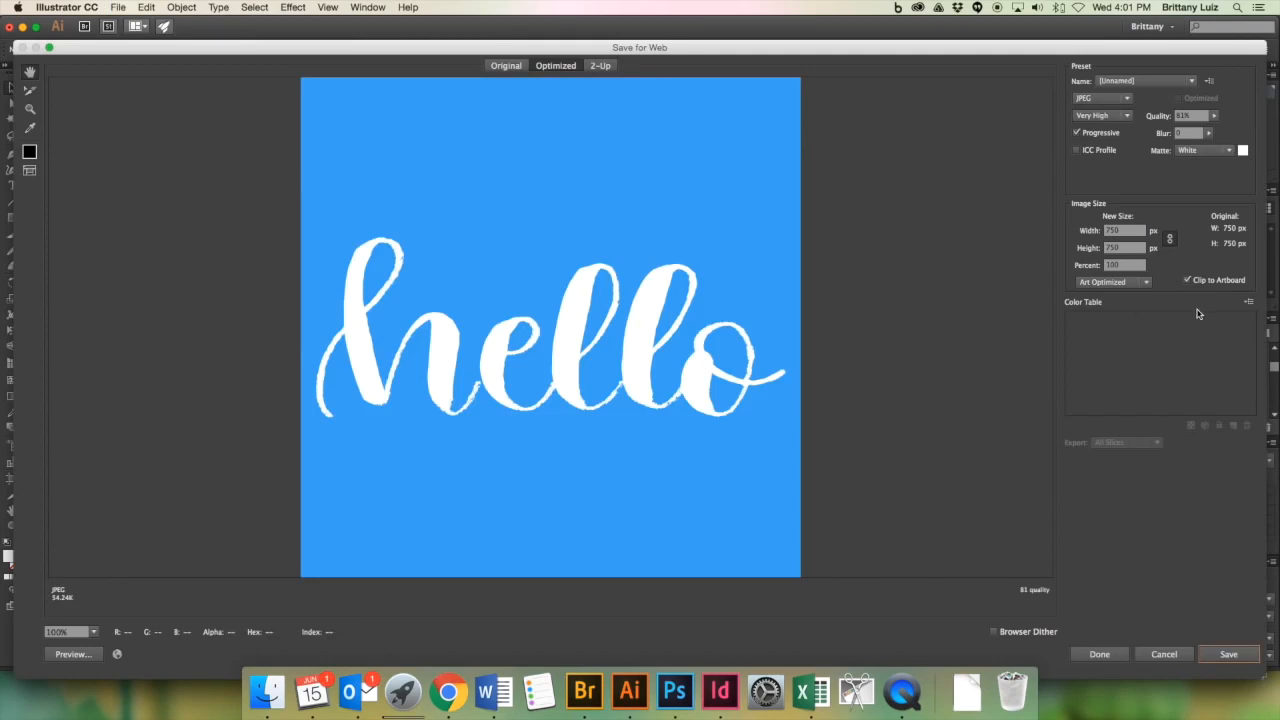
click(1228, 654)
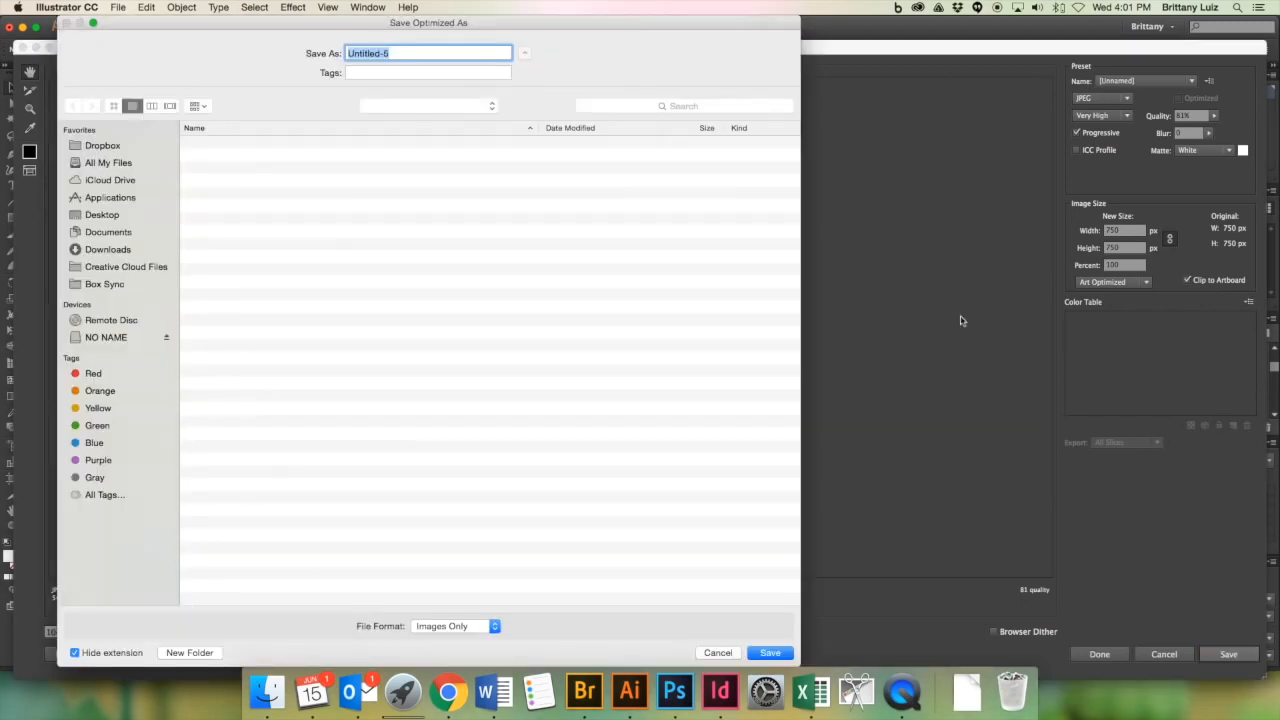
click(102, 197)
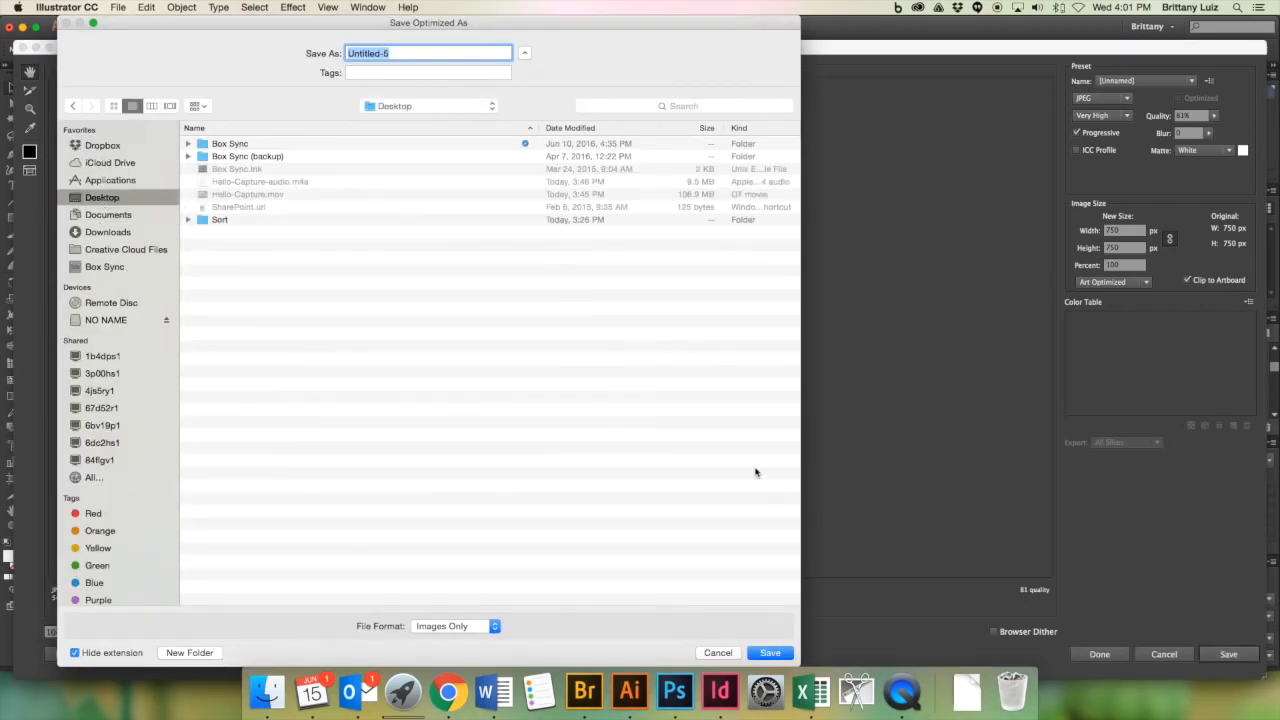
text(Hello-digitized)
click(785, 658)
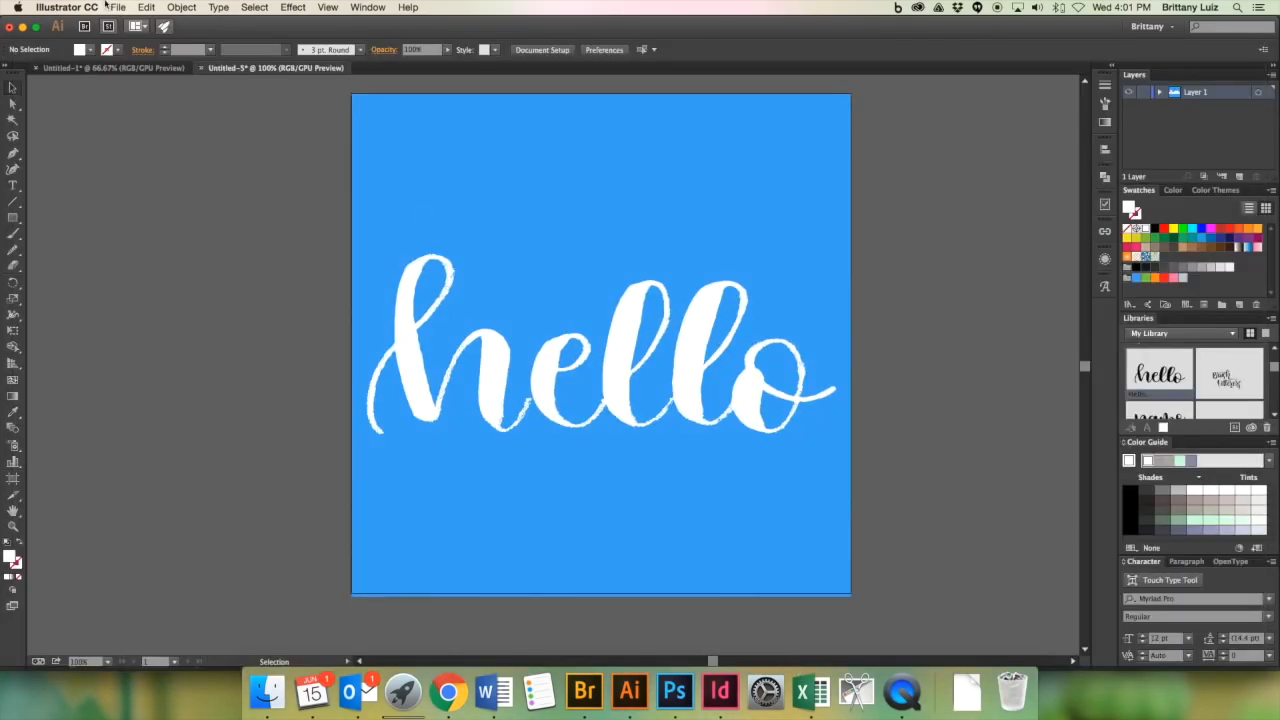
Clear the Illustrator, e-mail and Photoshop windows off the desktop, and view the exported Hello-digitized.jpg in Preview.
click(24, 28)
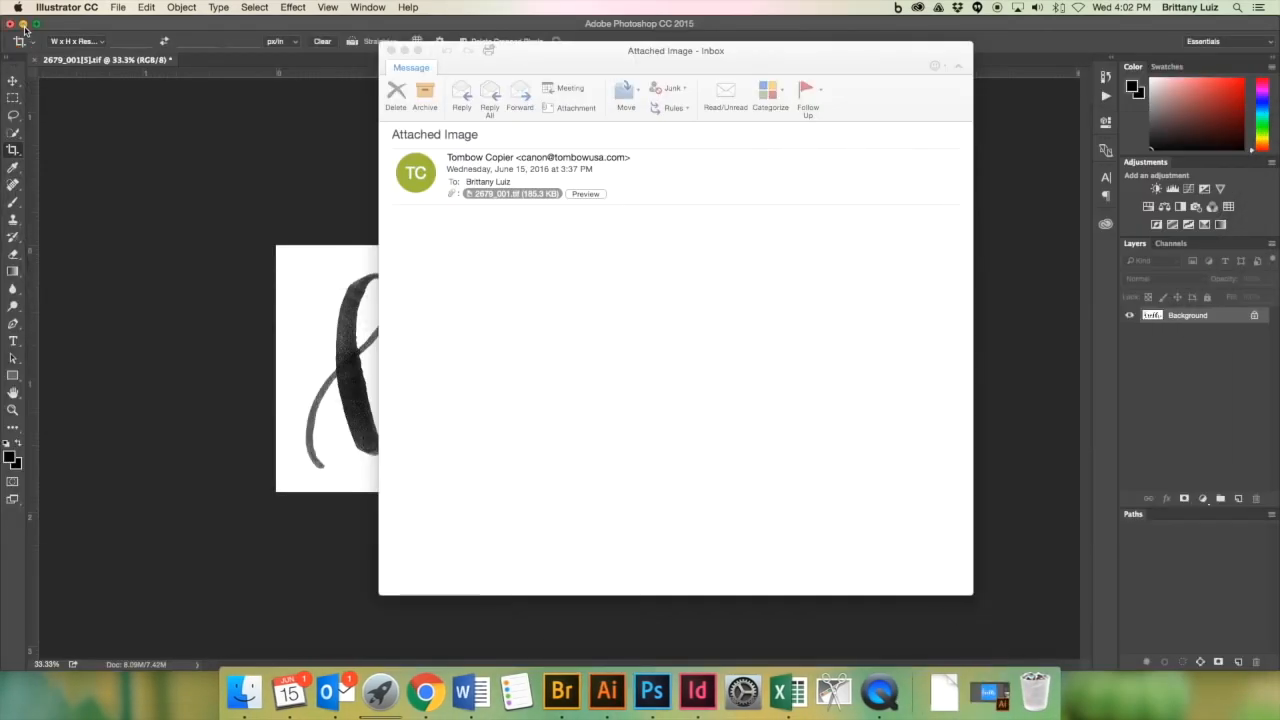
click(394, 49)
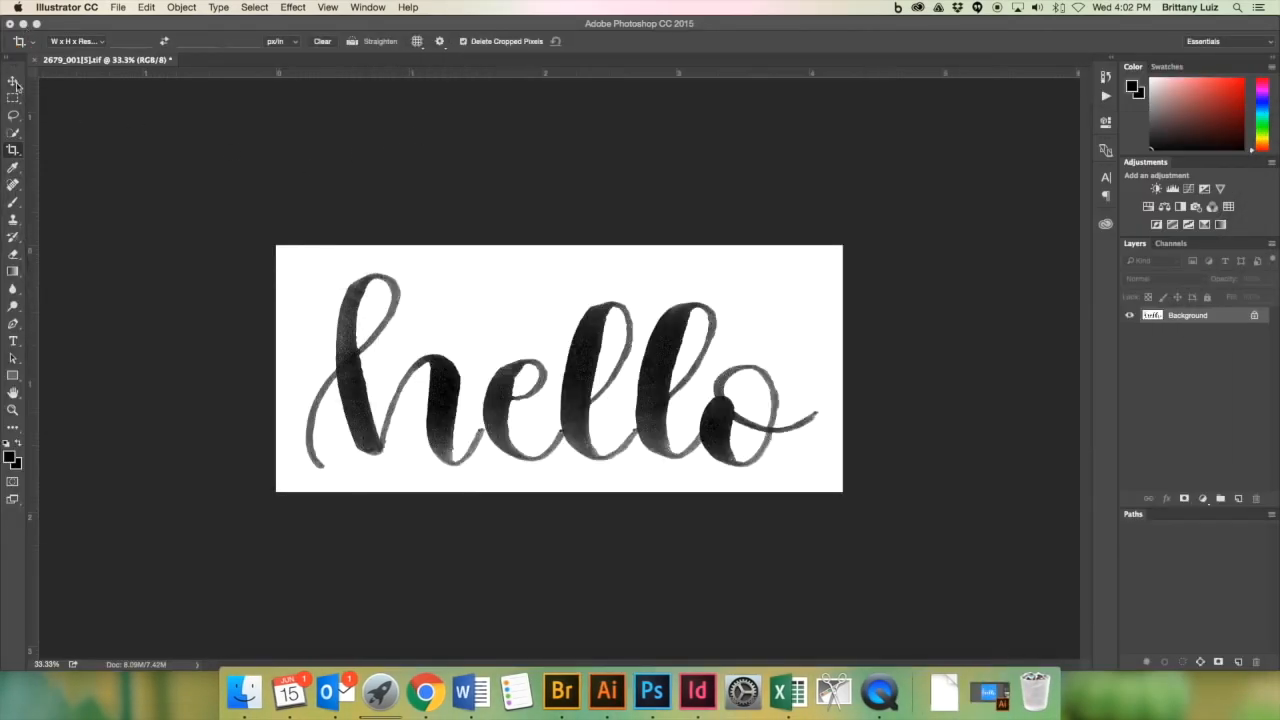
click(23, 24)
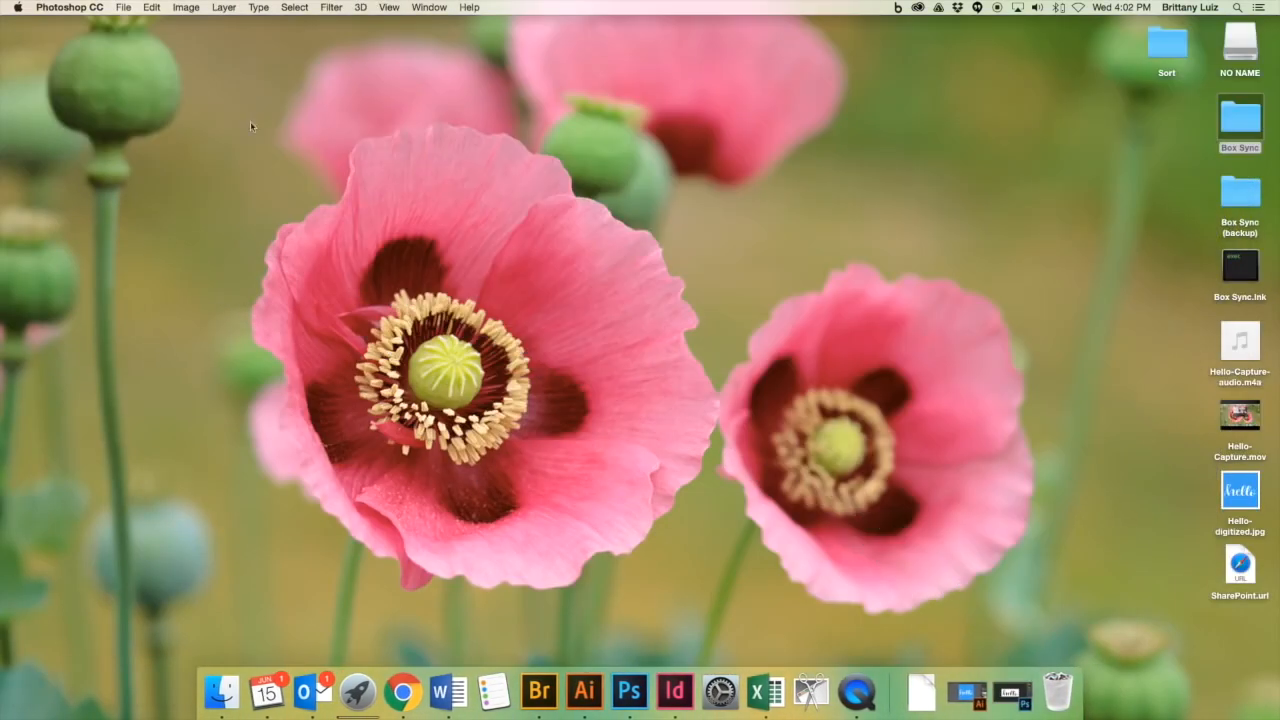
double_click(1249, 499)
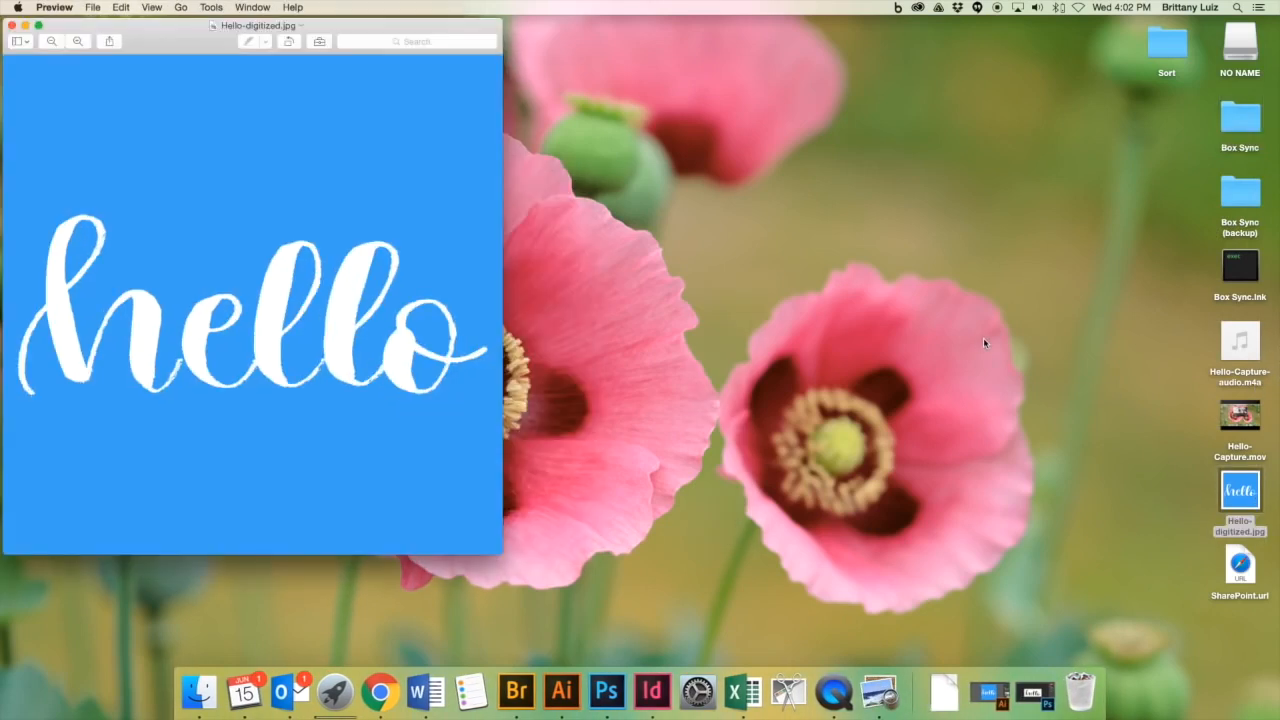
click(12, 25)
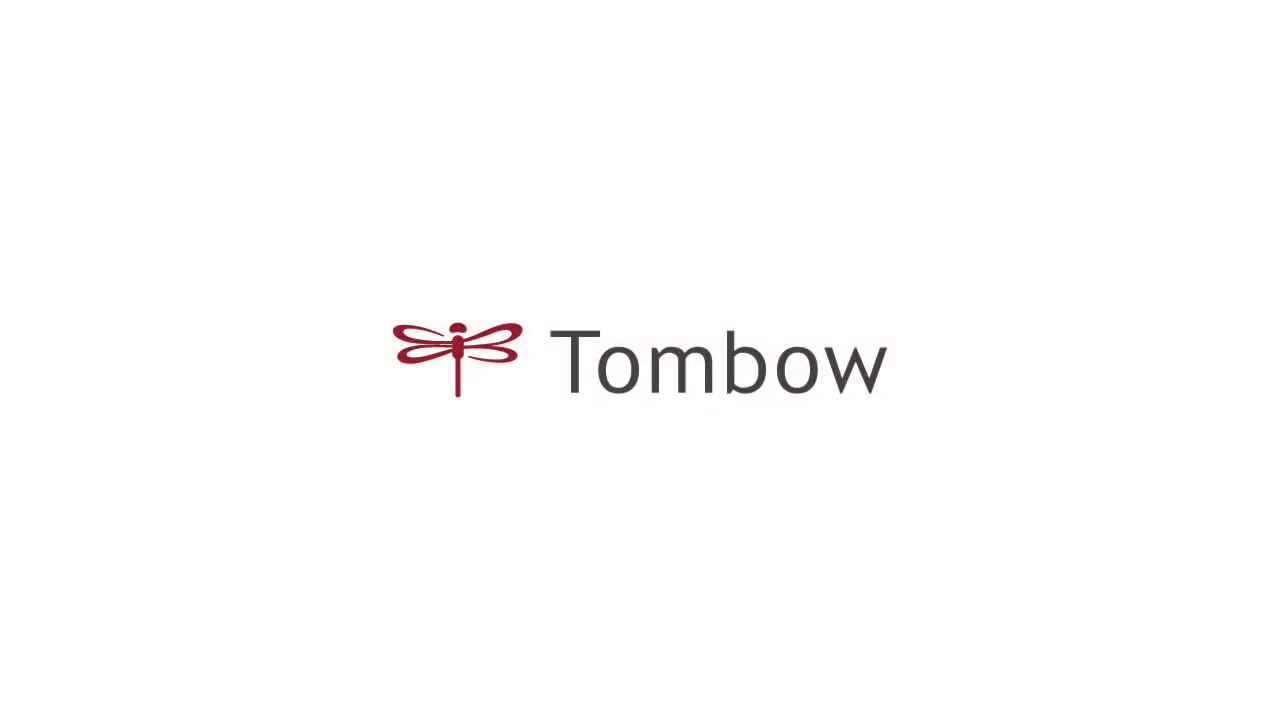